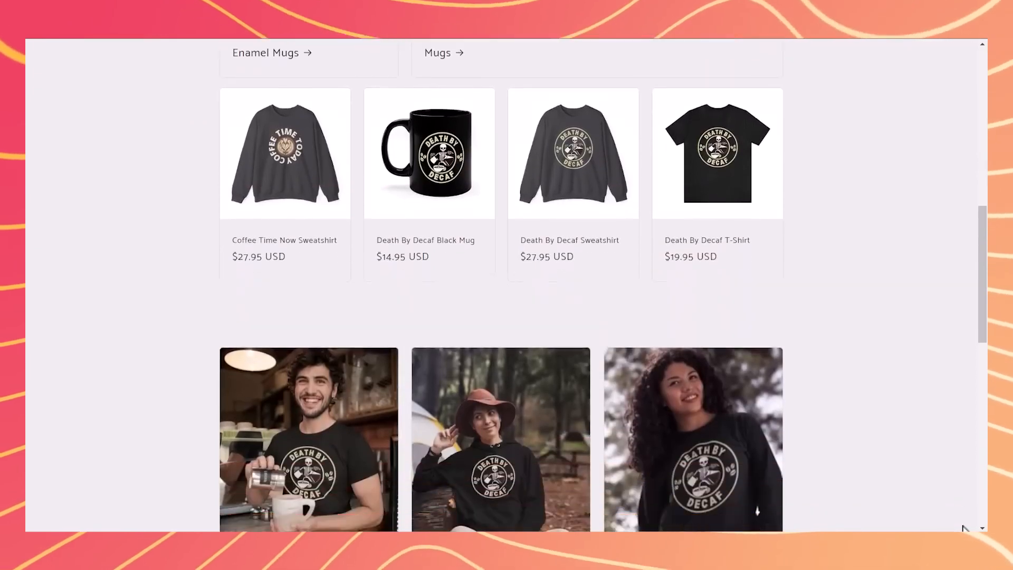
# Look through the sample store's home page, from the featured products to the collections and the email subscription section.
pyautogui.scroll(-2, 964, 529)
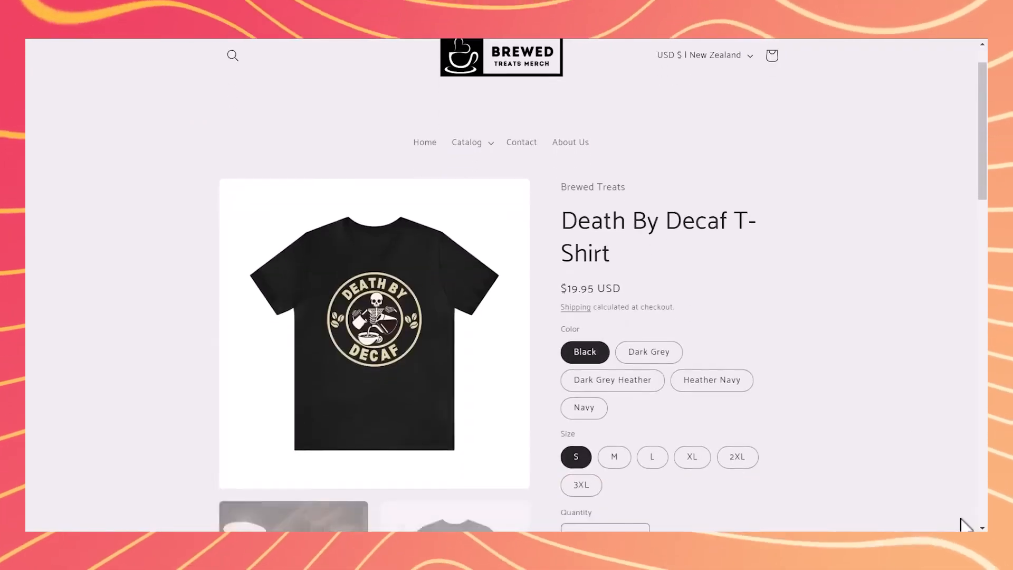
pyautogui.scroll(-1, 964, 528)
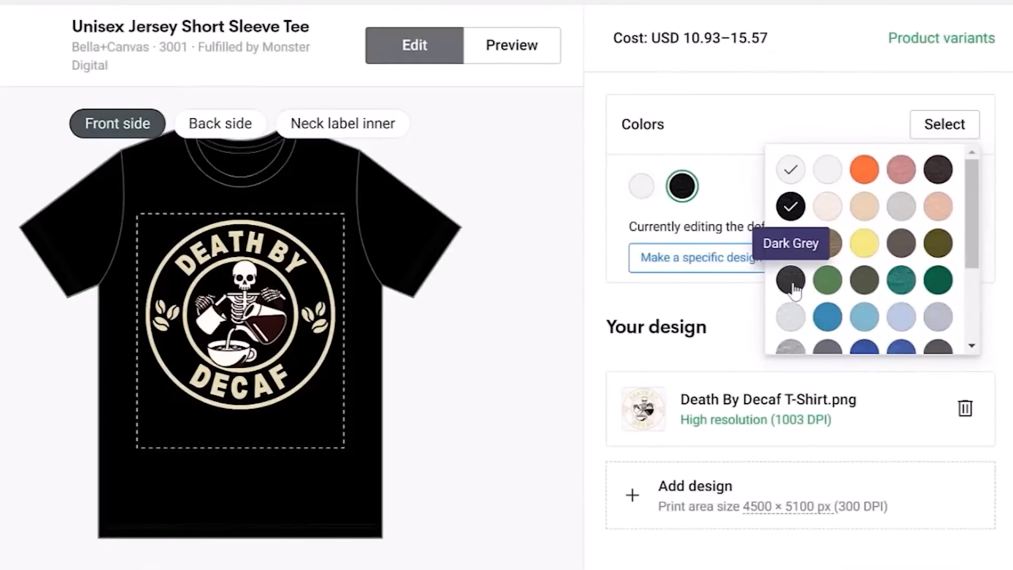
# Select dark shirt colors for the Unisex Jersey Short Sleeve Tee with the Death By Decaf design and preview the product.
pyautogui.click(790, 281)
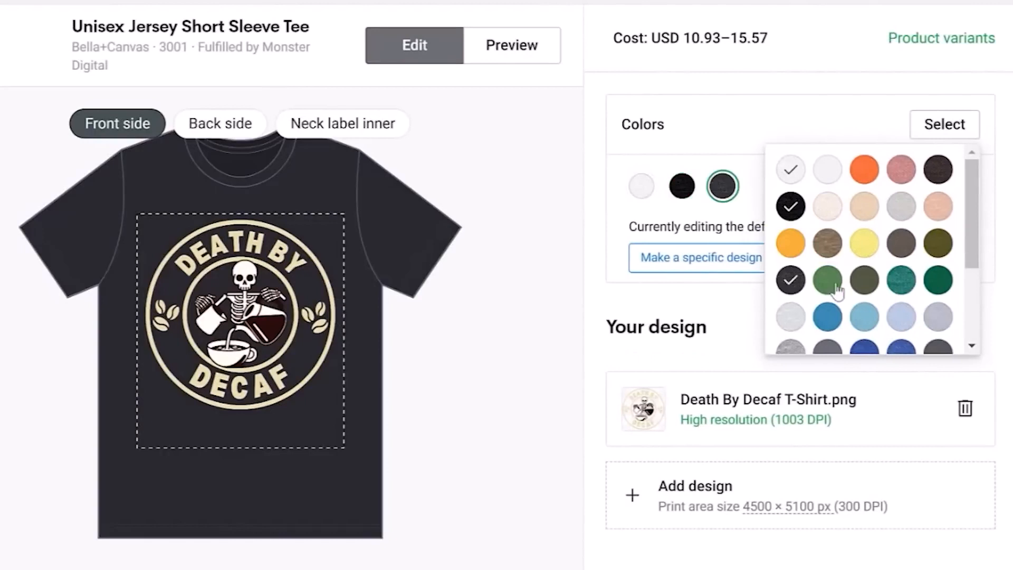
pyautogui.scroll(-2, 789, 269)
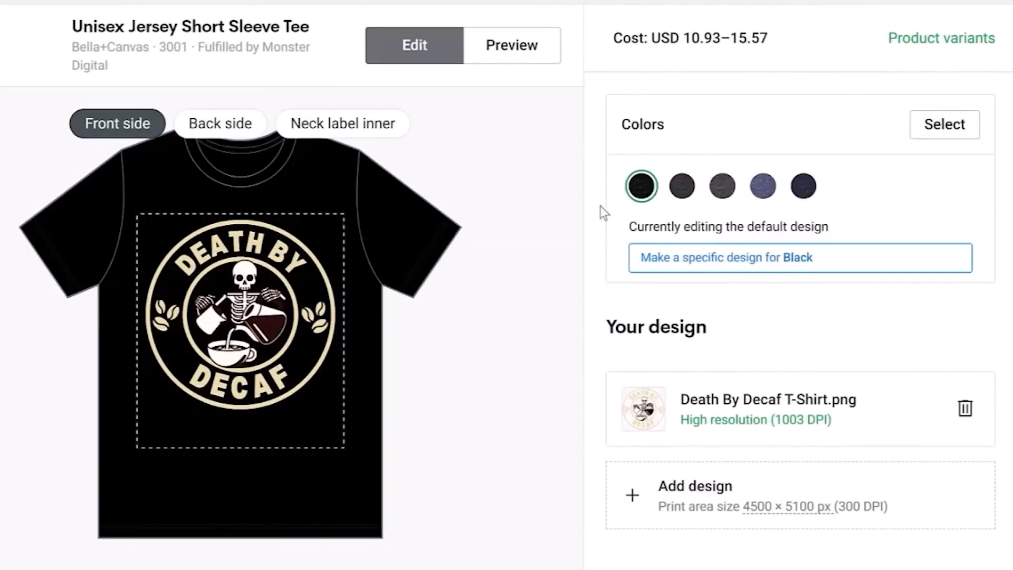
pyautogui.click(532, 52)
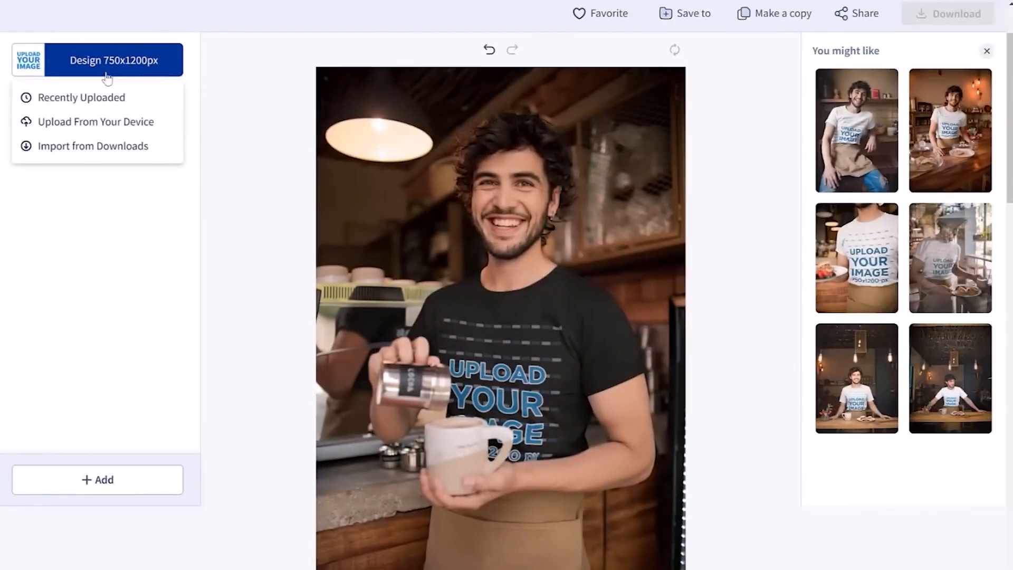
# Upload the Death By Decaf T-Shirt image to the mockup of the man pouring coffee and adjust its placement.
pyautogui.click(111, 121)
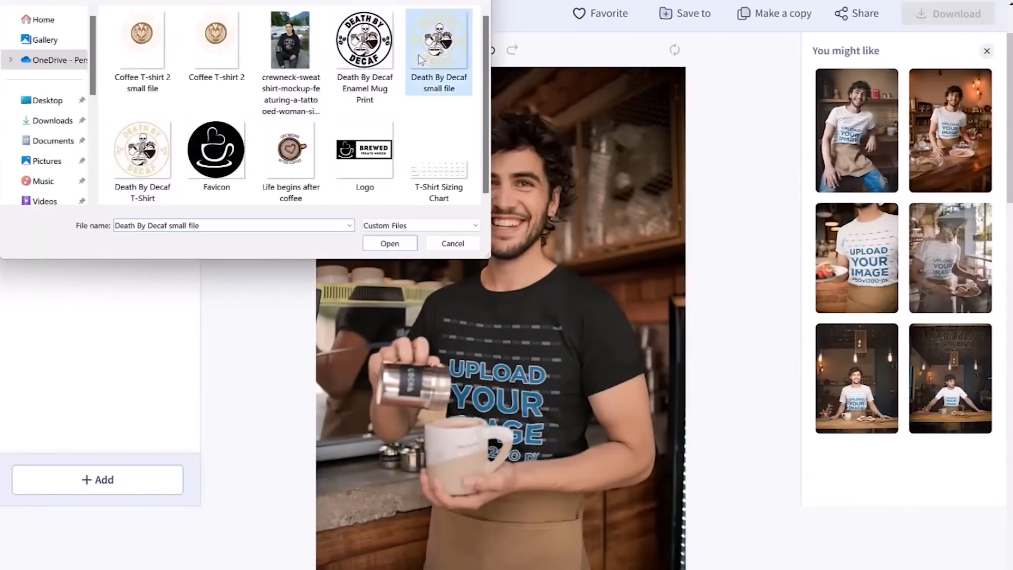
pyautogui.doubleClick(172, 122)
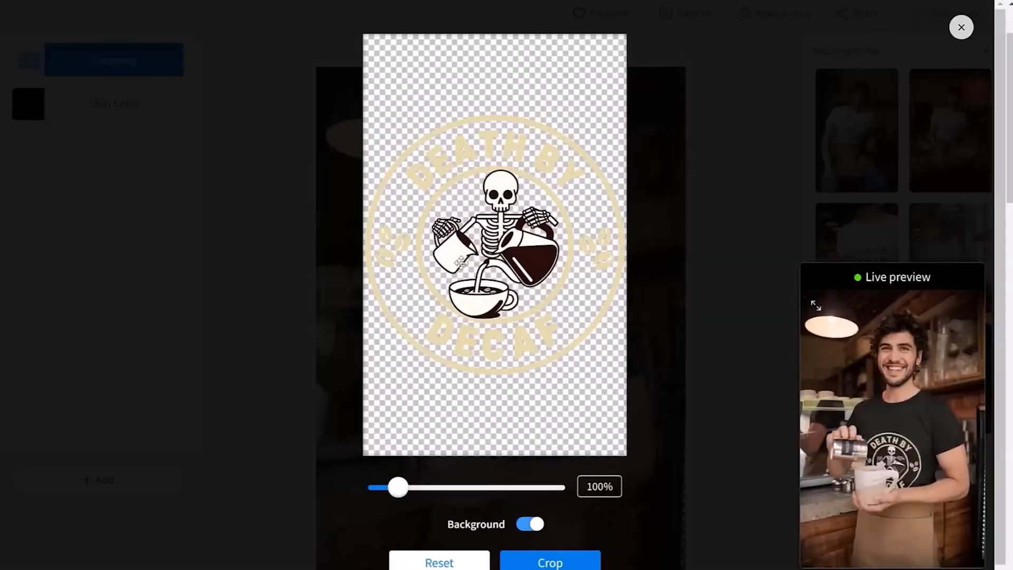
pyautogui.moveTo(461, 262); pyautogui.dragTo(460, 188)
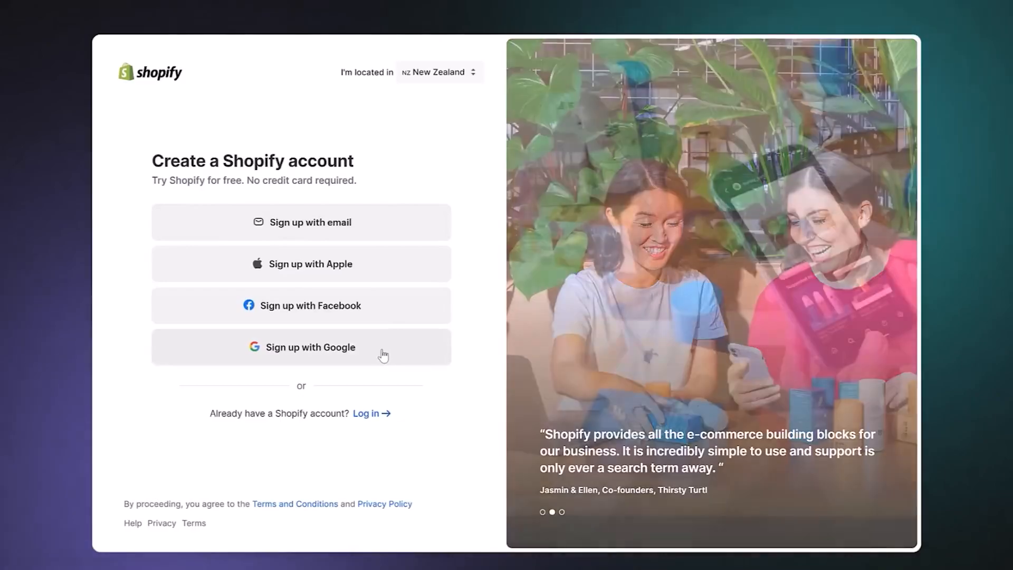
# Sign up for Shopify with Google and answer the setup questions with "I'm just starting" and "Print-on-demand products".
pyautogui.click(384, 356)
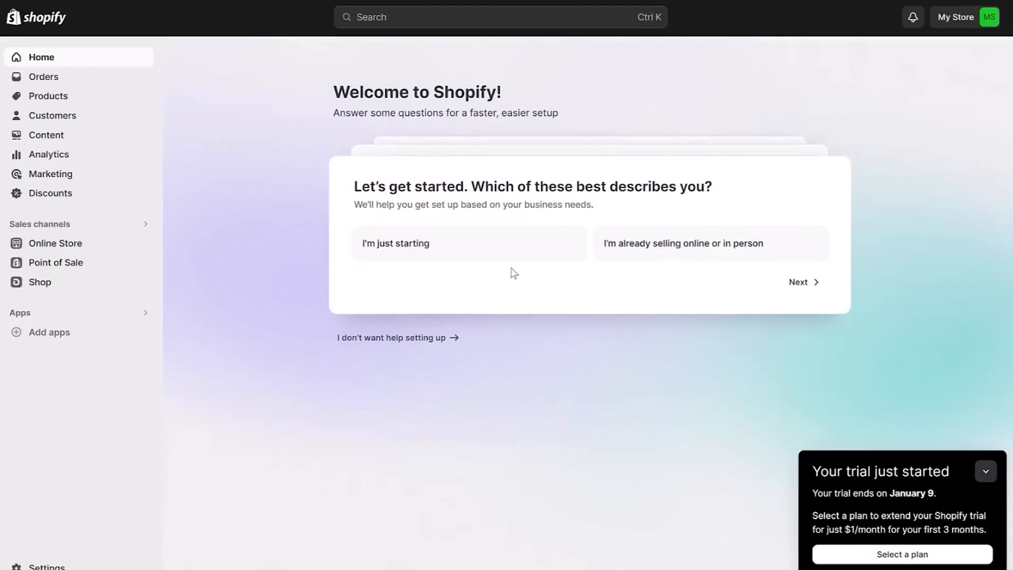
pyautogui.click(512, 256)
pyautogui.click(799, 282)
pyautogui.click(802, 418)
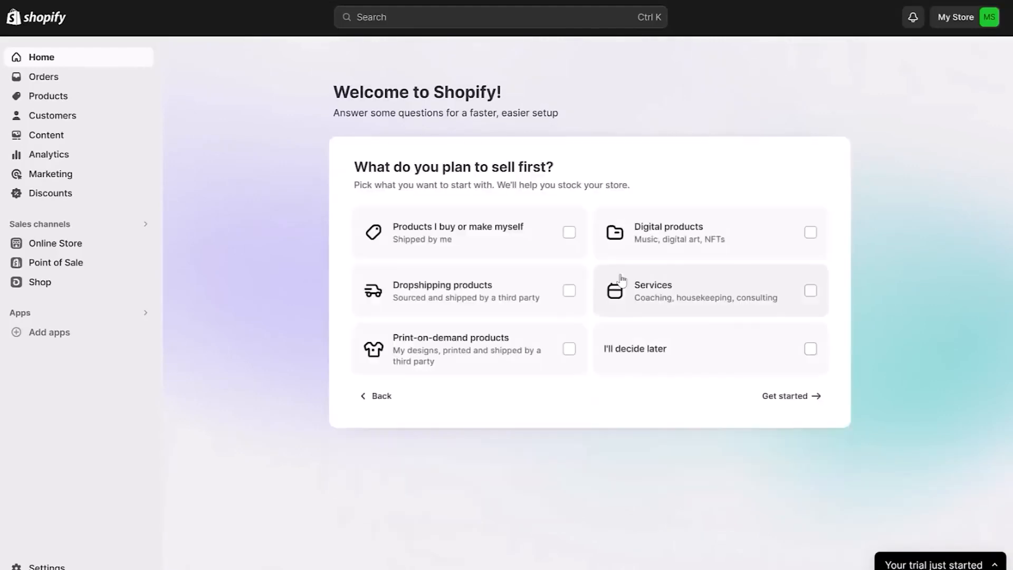
pyautogui.click(567, 346)
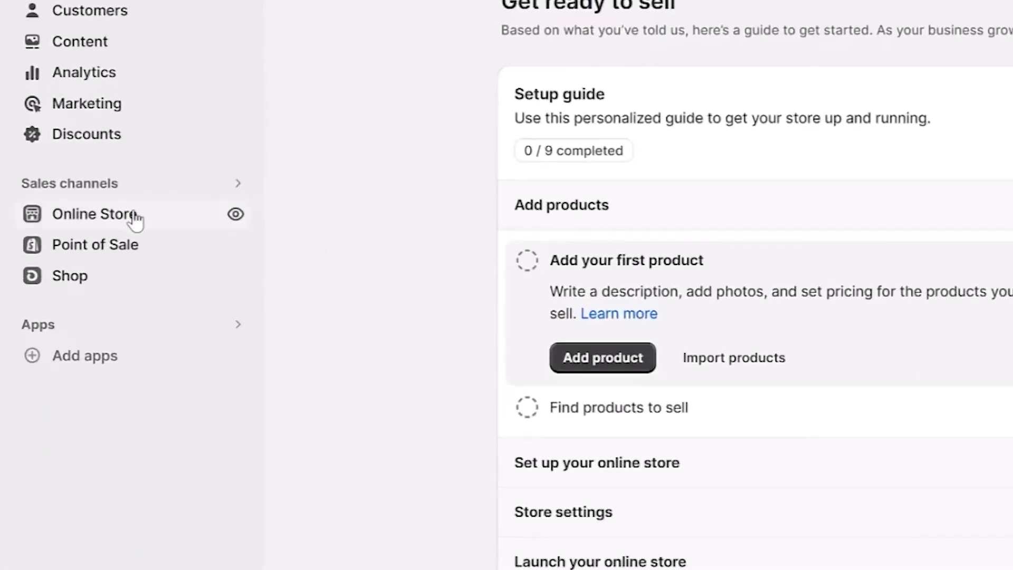
# Open the online store's themes and browse the free and paid themes in the Theme Store.
pyautogui.click(133, 214)
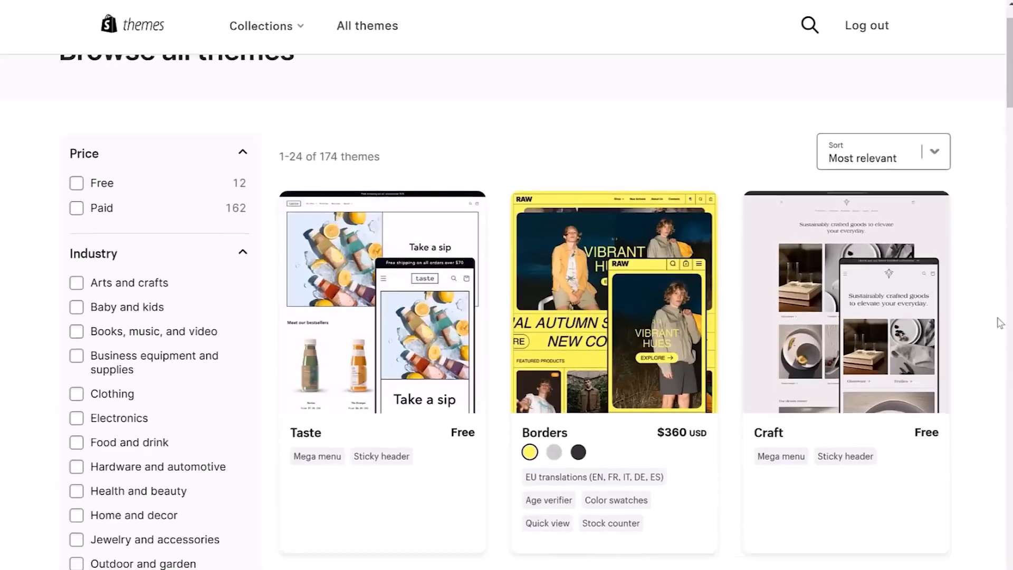
pyautogui.scroll(-6, 999, 323)
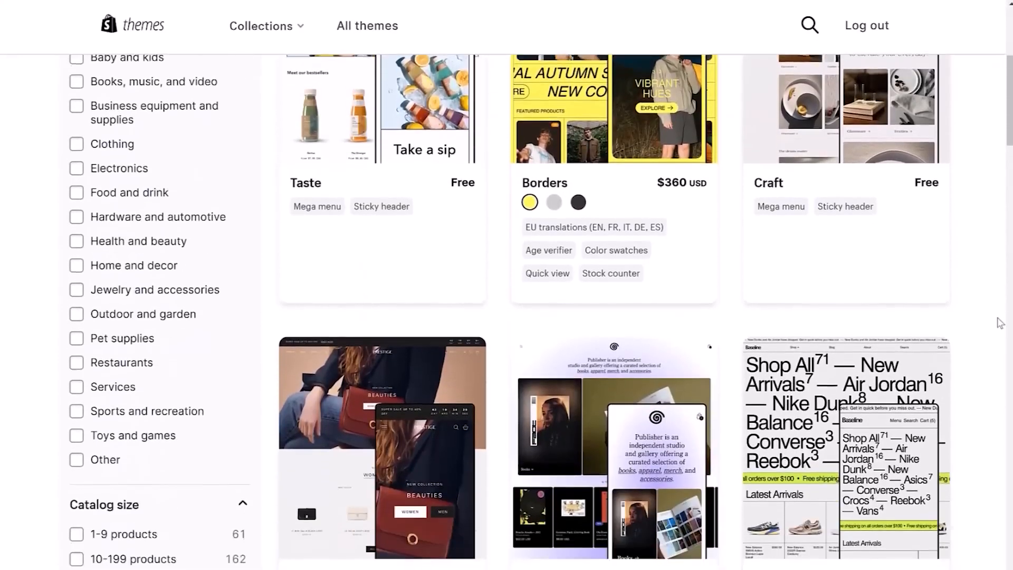
pyautogui.scroll(-10, 999, 323)
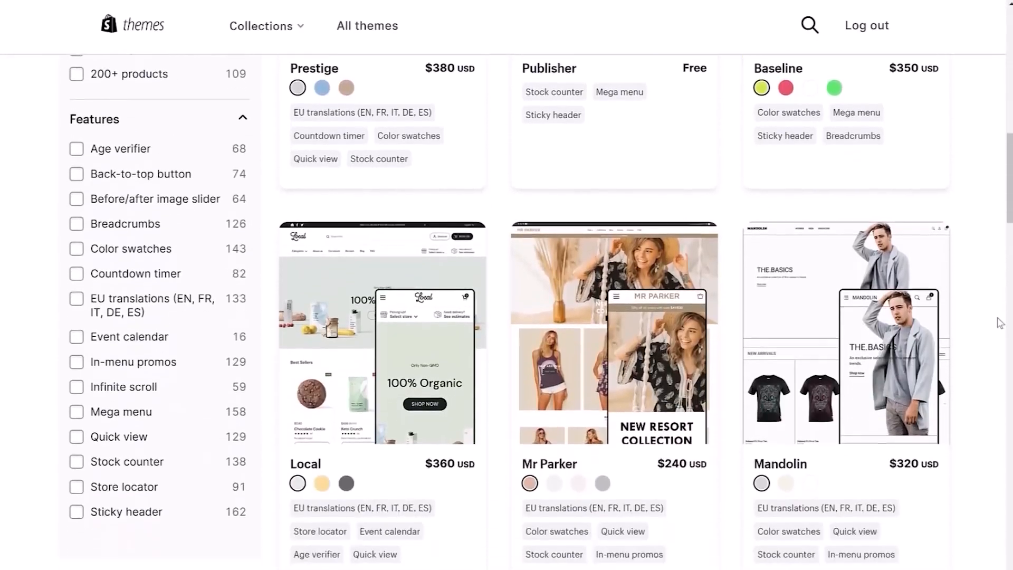
pyautogui.scroll(-8, 999, 323)
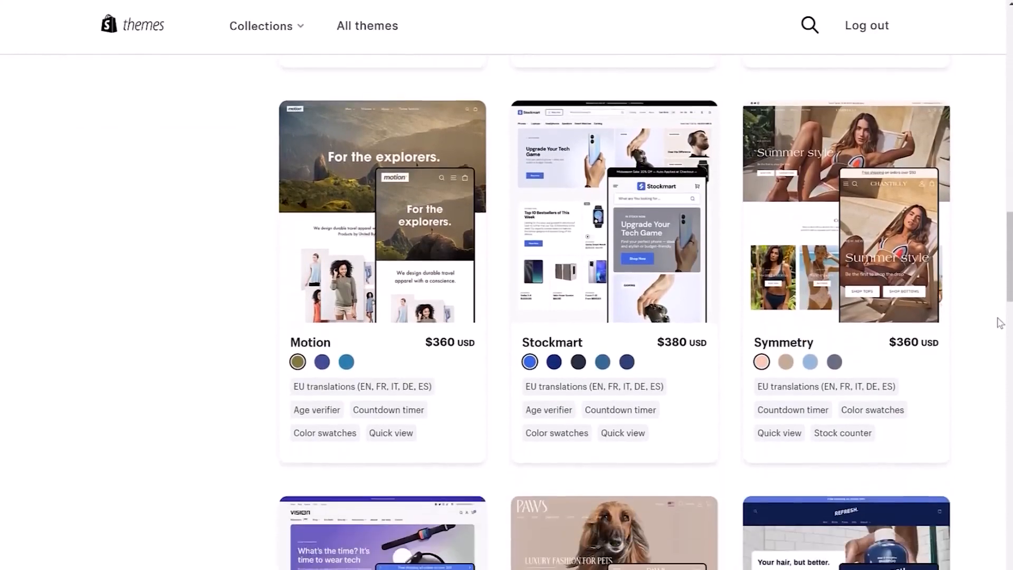
pyautogui.scroll(-5, 999, 323)
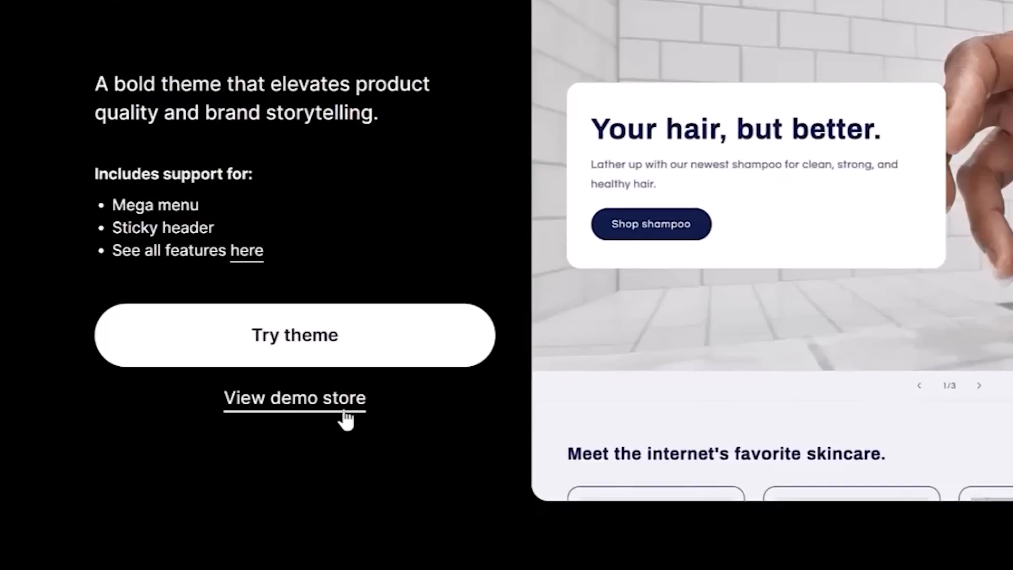
# Open the demo store of the Refresh theme and examine its home page and product sections.
pyautogui.click(316, 418)
pyautogui.scroll(-5, 923, 436)
pyautogui.scroll(-8, 924, 443)
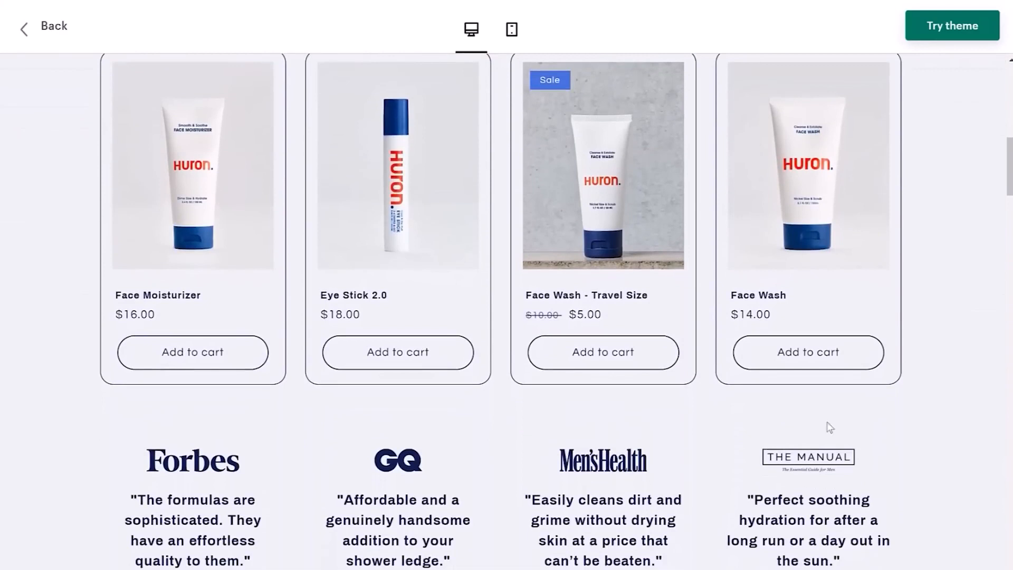
pyautogui.click(613, 196)
pyautogui.click(242, 504)
pyautogui.click(287, 508)
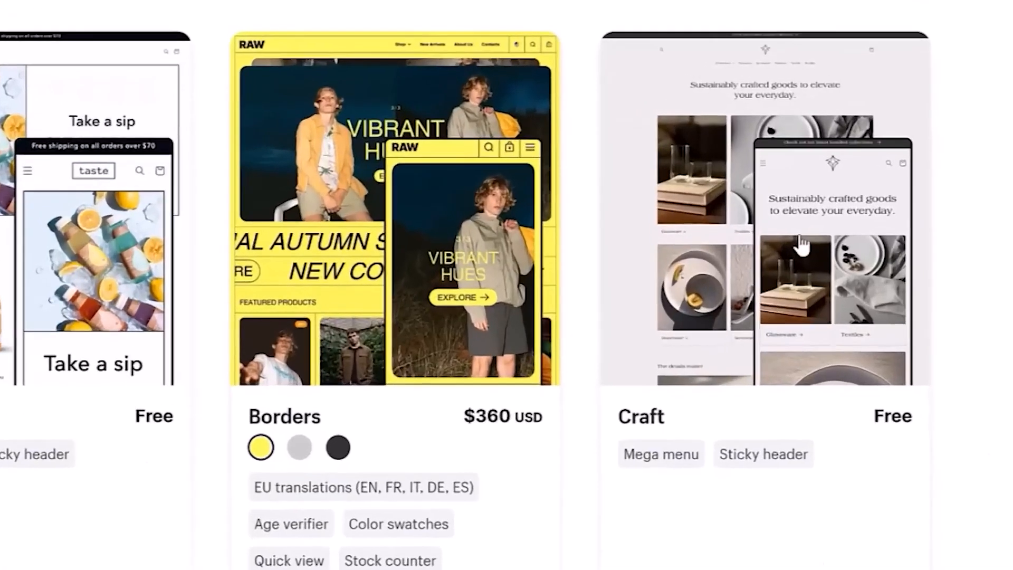
# Choose the free Craft theme, publish it as the store's theme and open it for customizing.
pyautogui.click(801, 245)
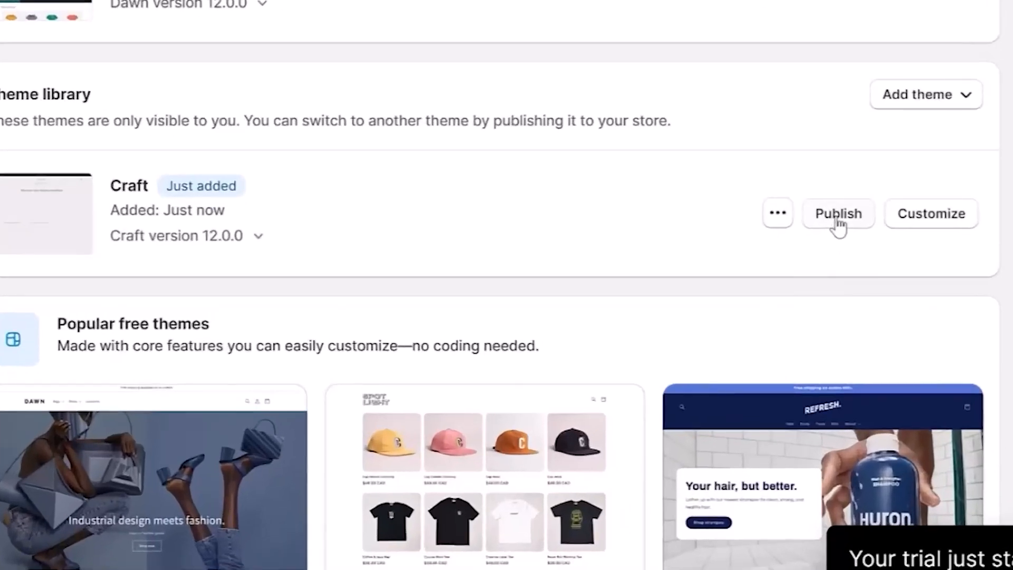
pyautogui.click(806, 256)
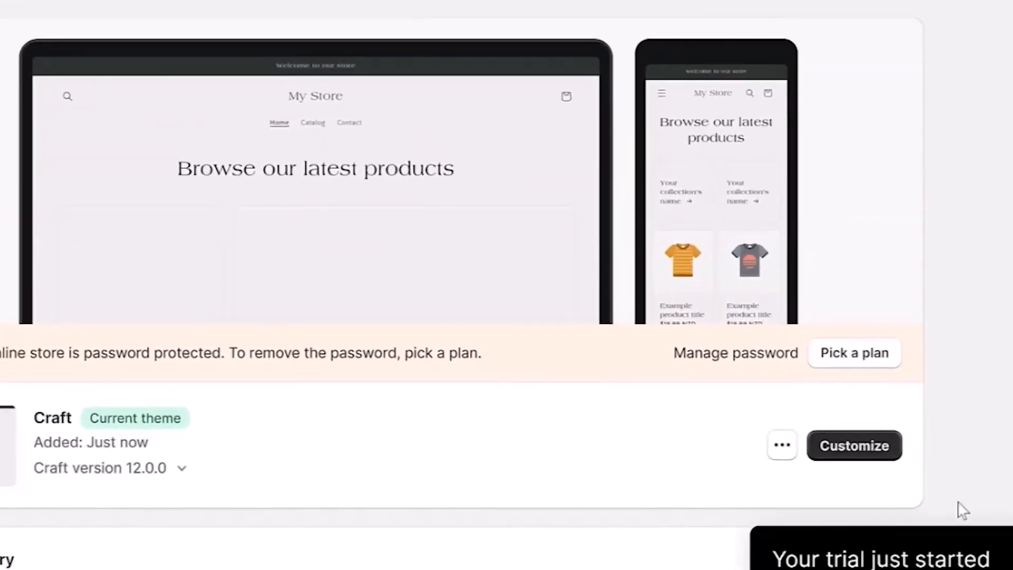
pyautogui.click(854, 446)
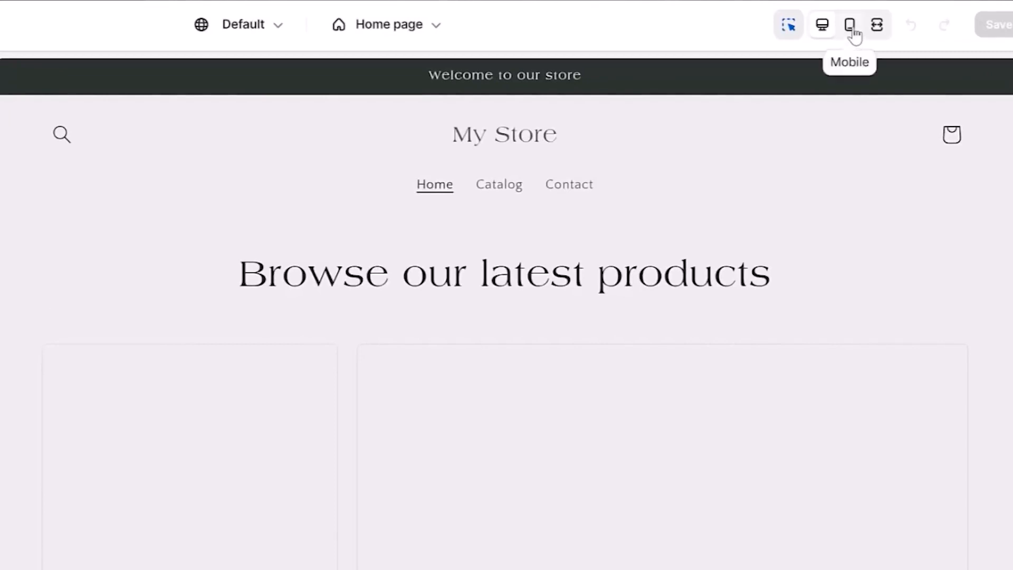
# Preview the home page in mobile and desktop views and look over its sections.
pyautogui.click(853, 33)
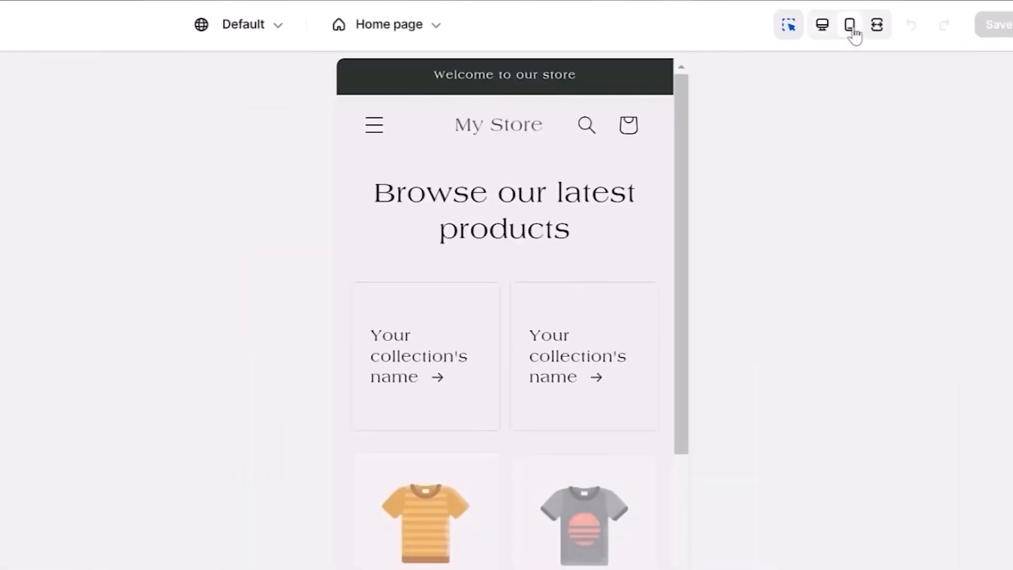
pyautogui.click(819, 33)
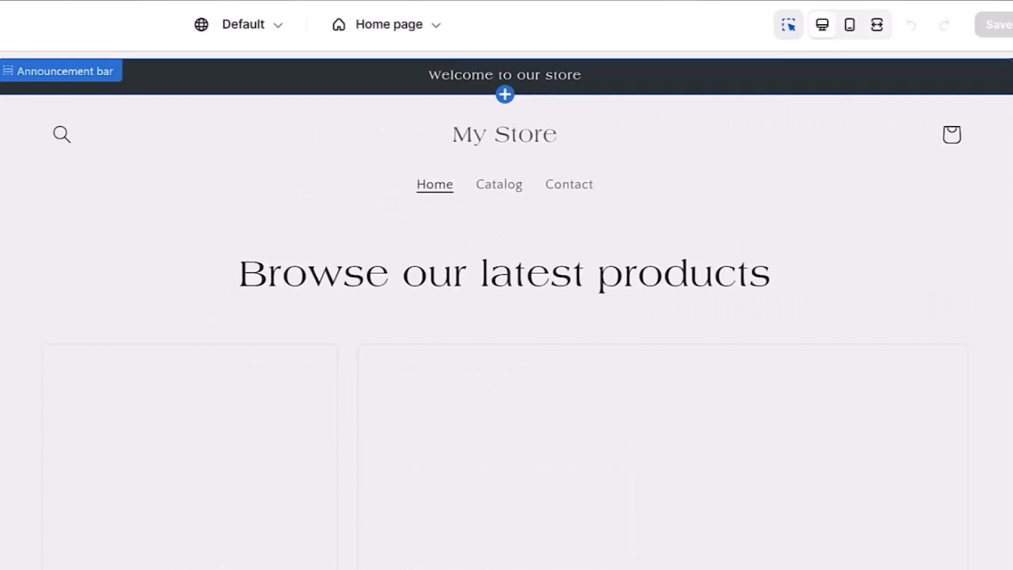
pyautogui.scroll(-15, 507, 311)
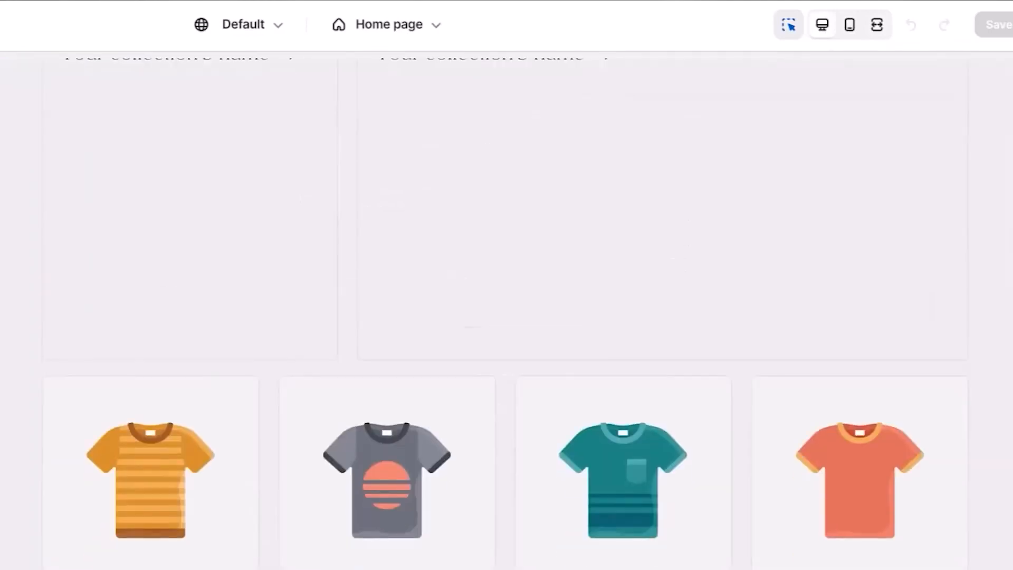
pyautogui.scroll(16, 507, 311)
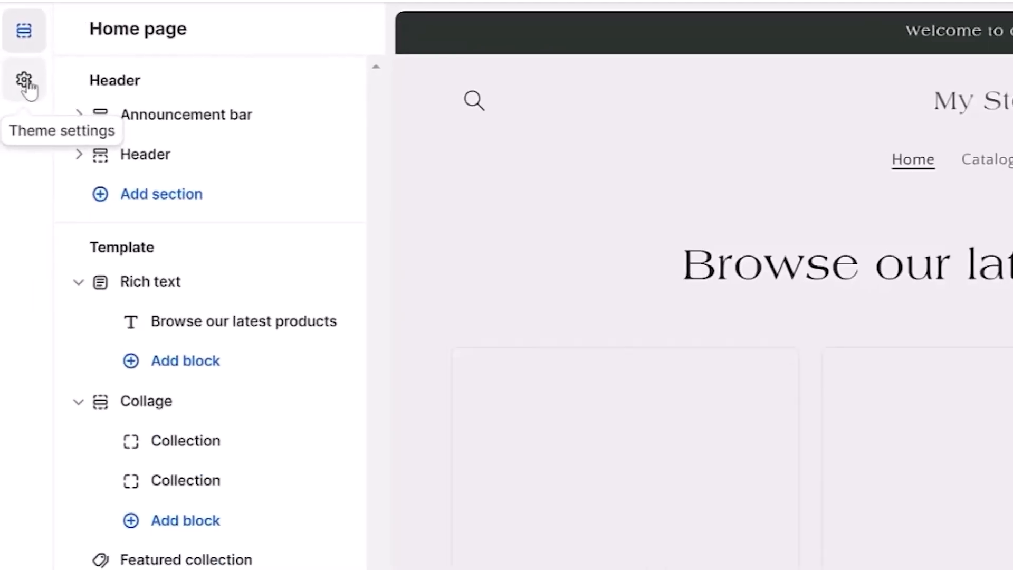
# Upload the Logo image file as the logo in the theme settings.
pyautogui.click(25, 81)
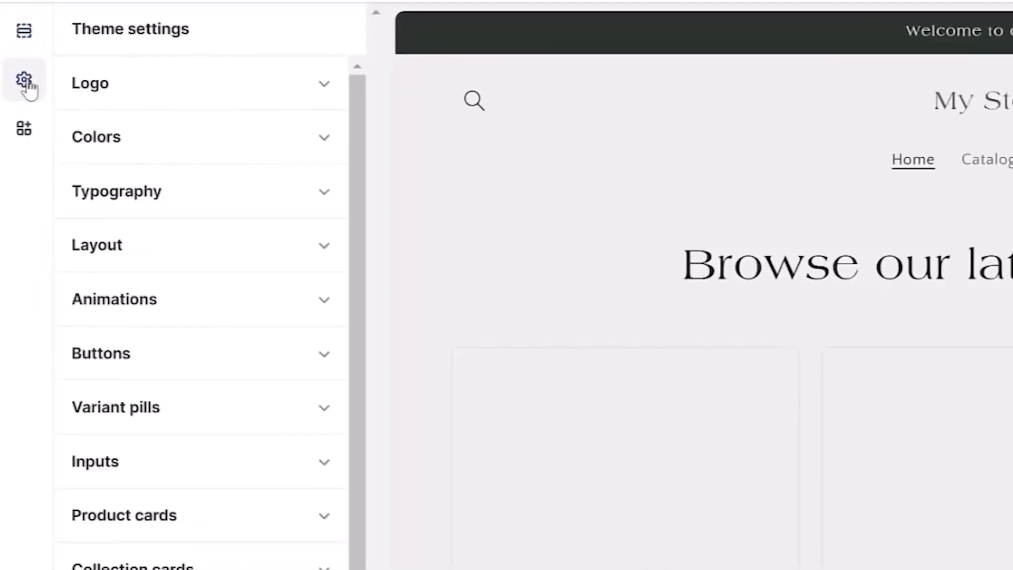
pyautogui.click(145, 106)
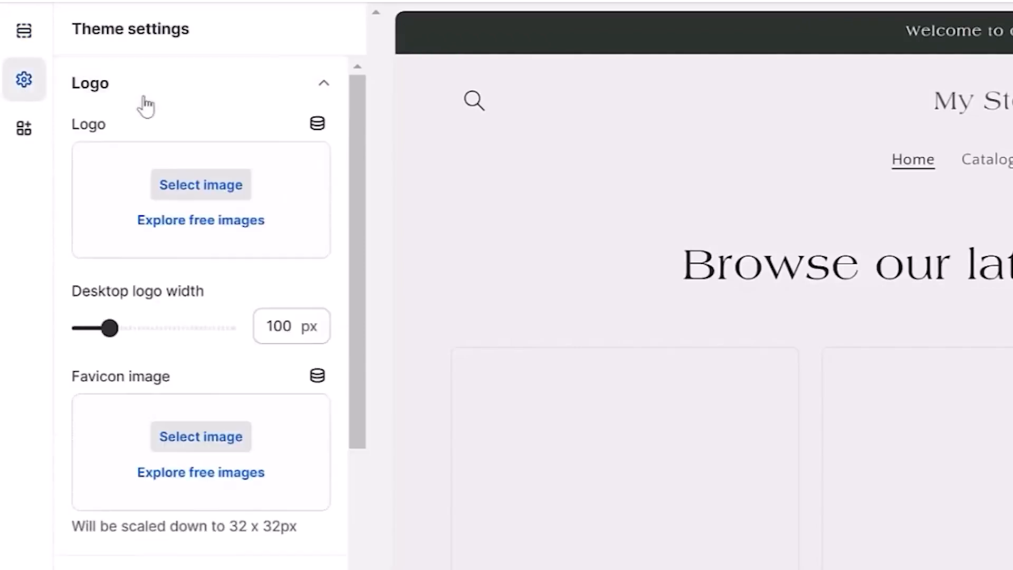
pyautogui.click(201, 185)
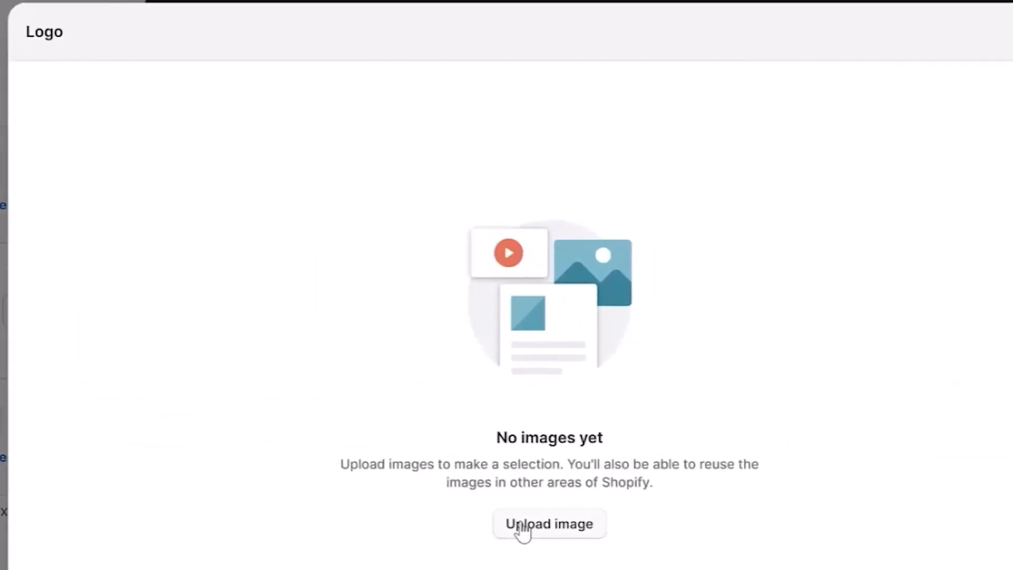
pyautogui.click(523, 525)
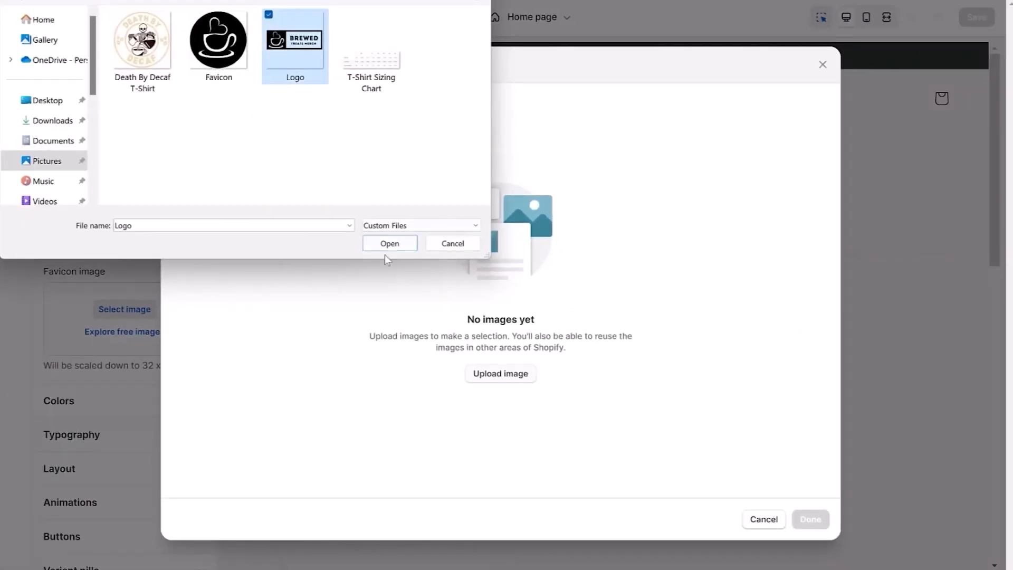
pyautogui.click(388, 245)
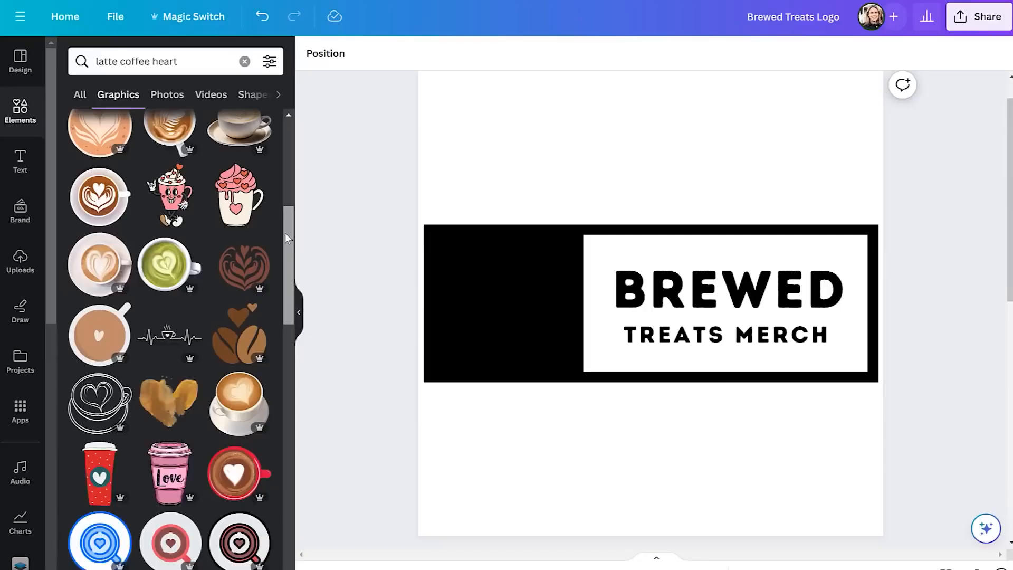
# In Canva, add a coffee cup graphic to the Brewed Treats Logo design, then resize it and place it beside the text.
pyautogui.moveTo(285, 233); pyautogui.dragTo(287, 362)
pyautogui.click(177, 308)
pyautogui.moveTo(492, 138); pyautogui.dragTo(651, 292)
pyautogui.moveTo(685, 402); pyautogui.dragTo(485, 310)
pyautogui.moveTo(593, 204); pyautogui.dragTo(562, 231)
# Recolor the coffee cup graphic white and fine-tune its size and position in the logo's black area.
pyautogui.click(474, 53)
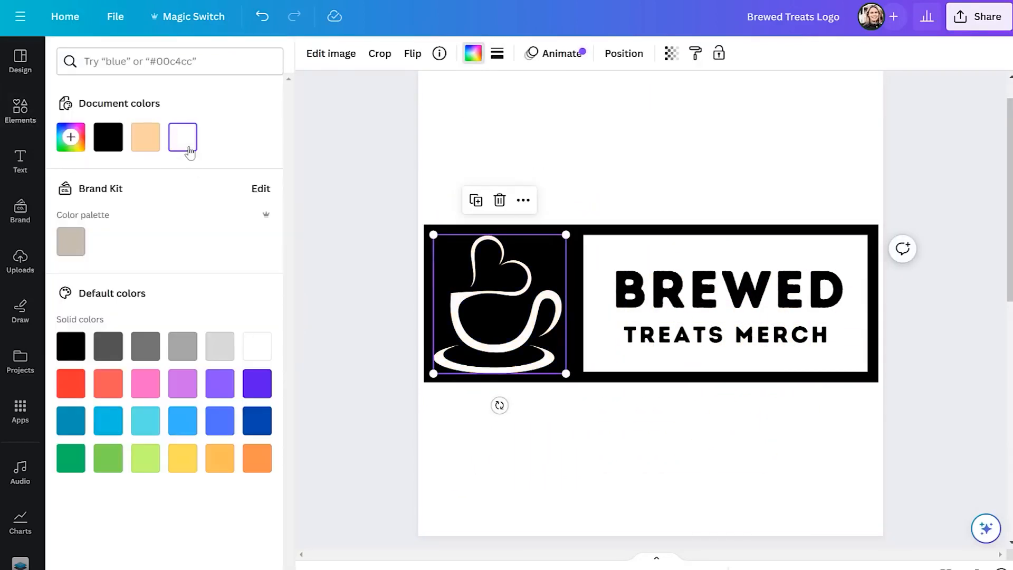
pyautogui.moveTo(484, 313); pyautogui.dragTo(488, 313)
pyautogui.click(493, 311)
pyautogui.click(497, 310)
pyautogui.moveTo(438, 234); pyautogui.dragTo(447, 240)
pyautogui.moveTo(494, 296); pyautogui.dragTo(493, 292)
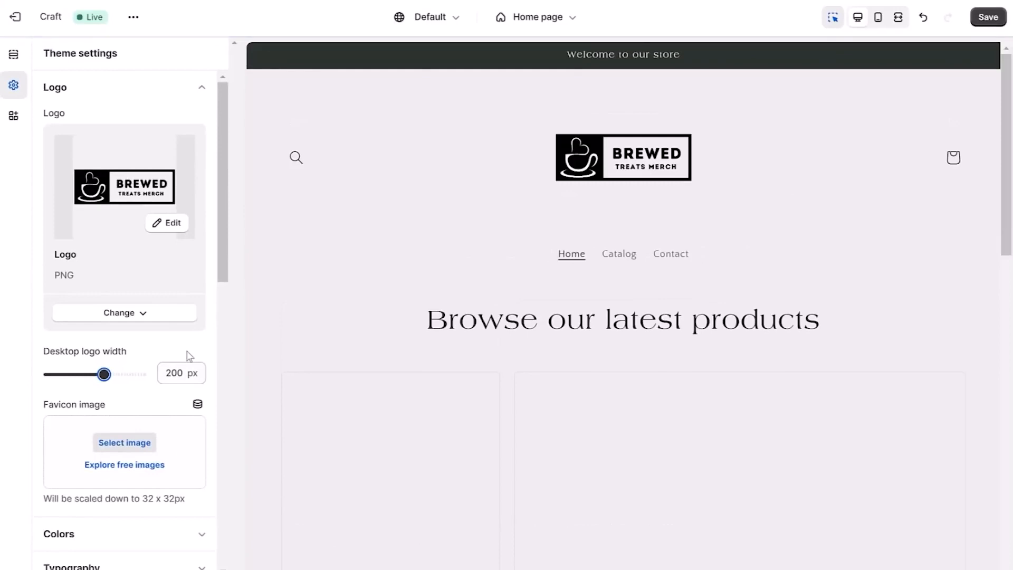
# Upload the Favicon image file and set it as the store's favicon in the theme settings.
pyautogui.moveTo(223, 256); pyautogui.dragTo(227, 286)
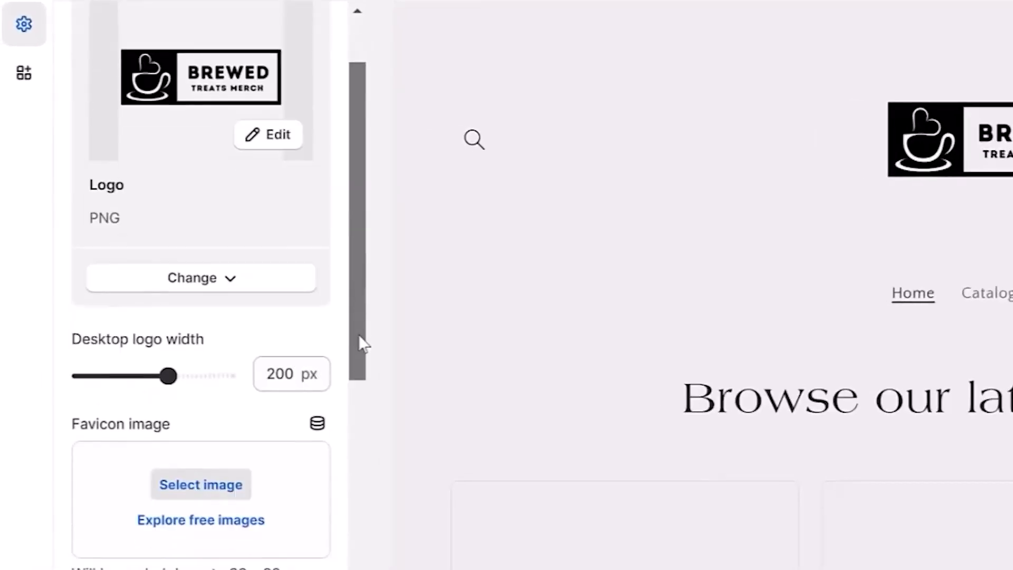
pyautogui.moveTo(364, 344); pyautogui.dragTo(369, 384)
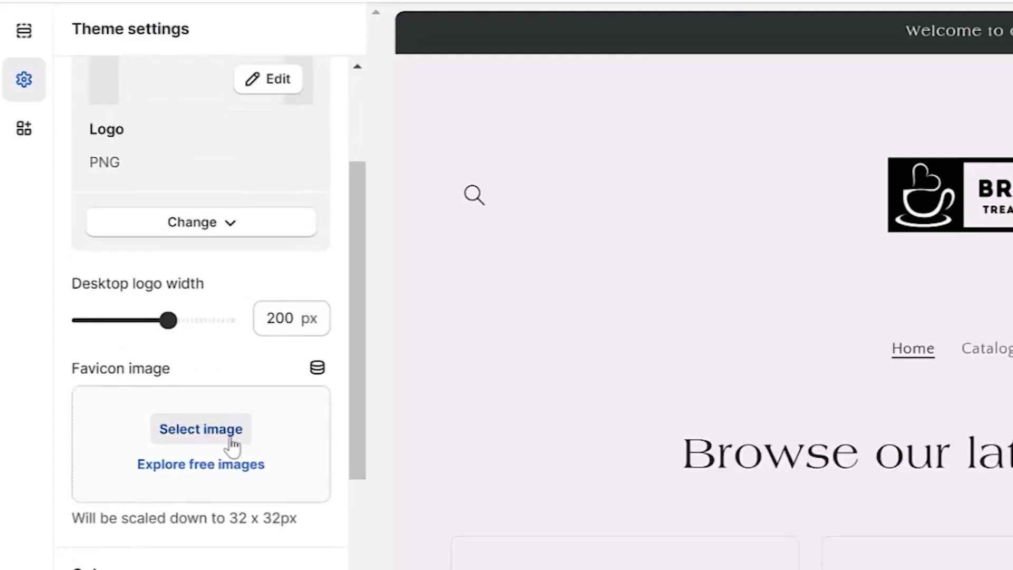
pyautogui.click(233, 447)
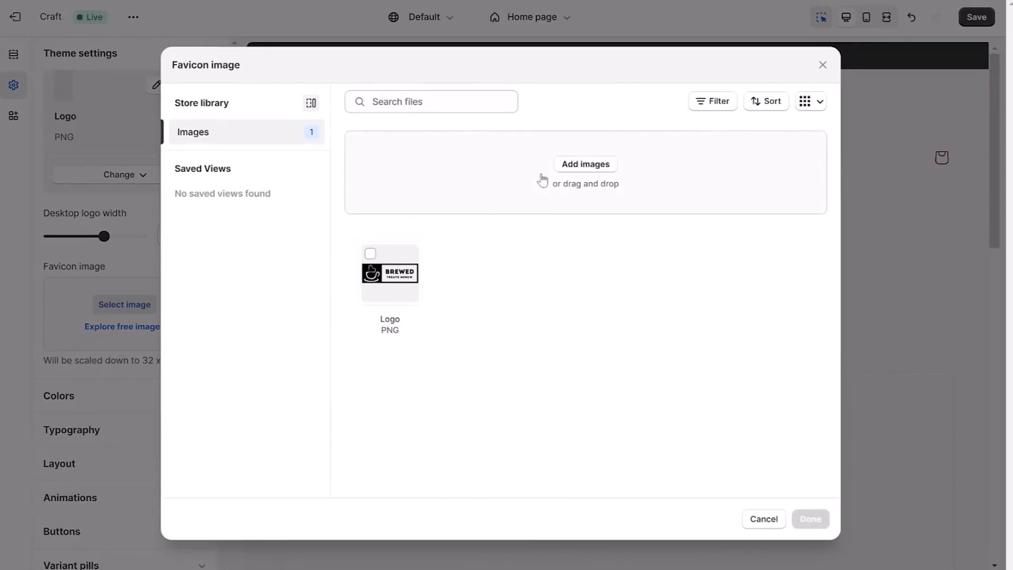
pyautogui.click(575, 166)
pyautogui.click(236, 55)
pyautogui.click(390, 244)
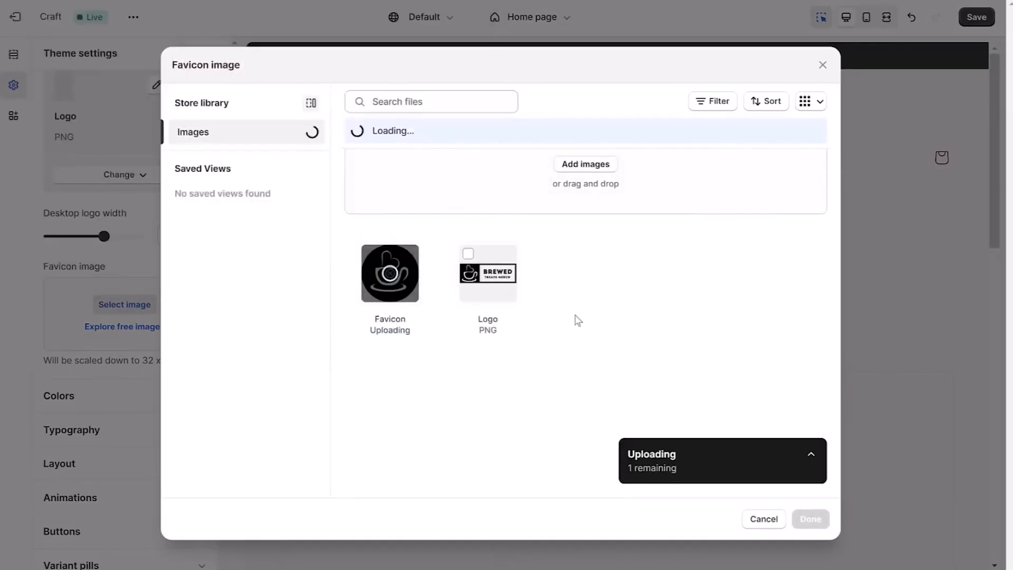
pyautogui.click(809, 519)
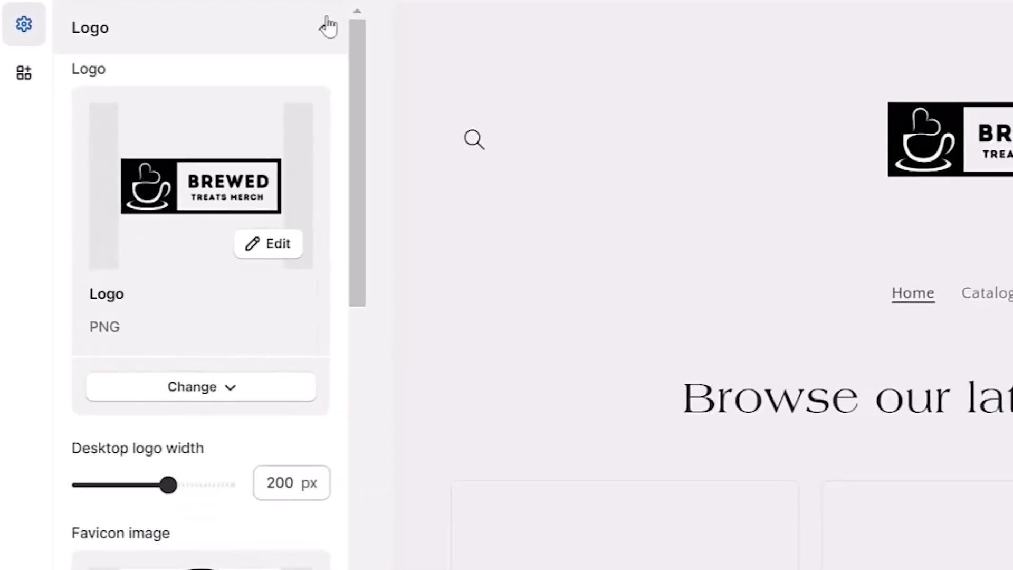
# Set the background color of color Scheme 4 to #522B02.
pyautogui.click(328, 26)
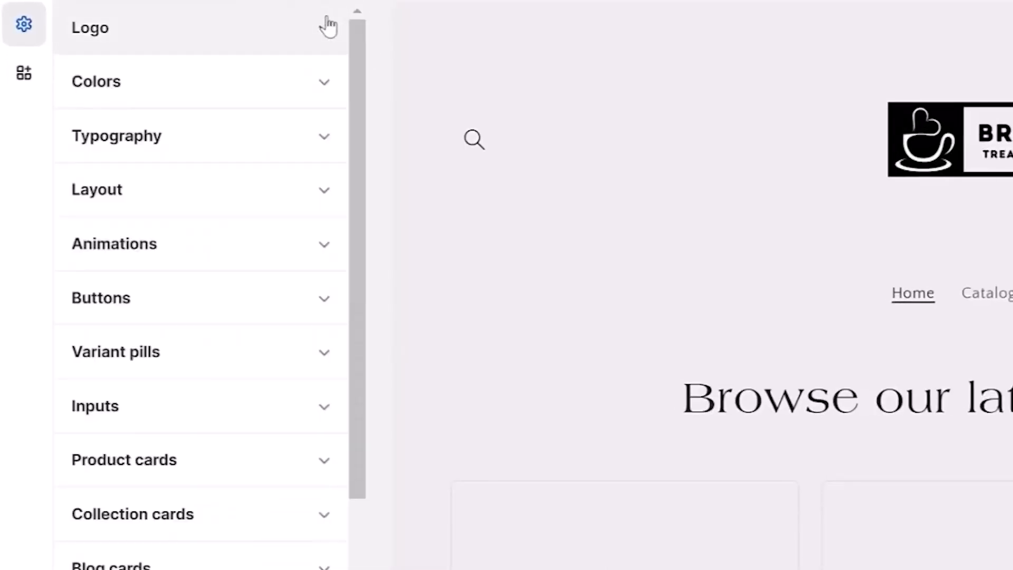
pyautogui.click(325, 82)
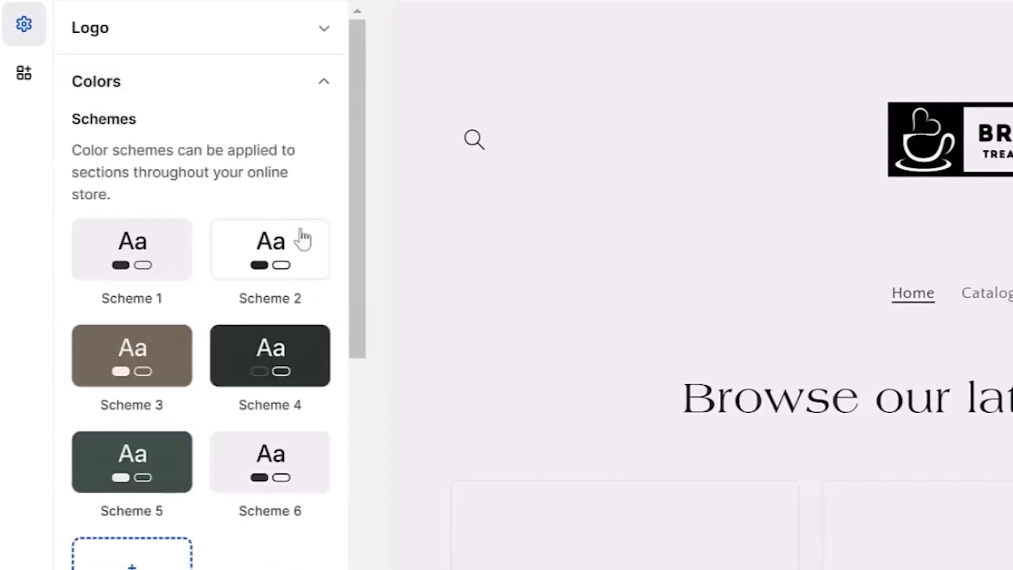
pyautogui.click(270, 357)
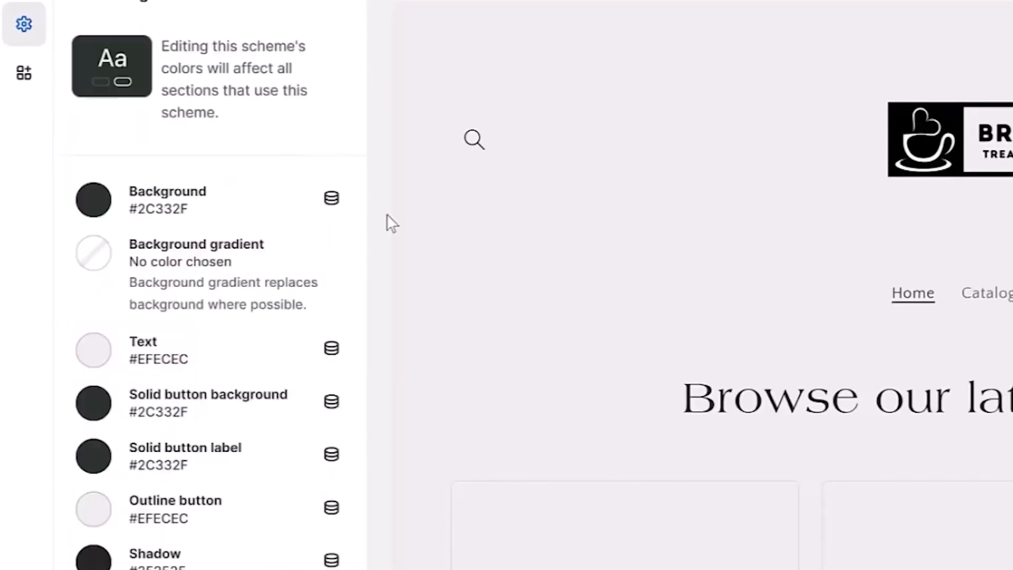
pyautogui.click(93, 200)
pyautogui.click(193, 325)
pyautogui.click(221, 280)
pyautogui.moveTo(222, 281)
pyautogui.mouseDown()
pyautogui.moveTo(234, 342)
pyautogui.moveTo(228, 328)
pyautogui.mouseUp()
pyautogui.click(185, 291)
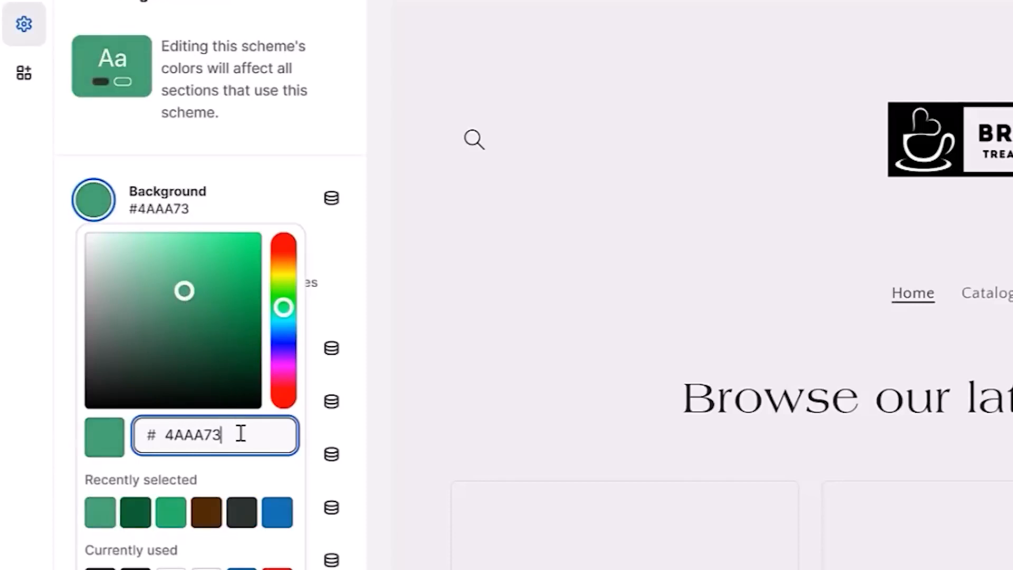
pyautogui.write('522B02')
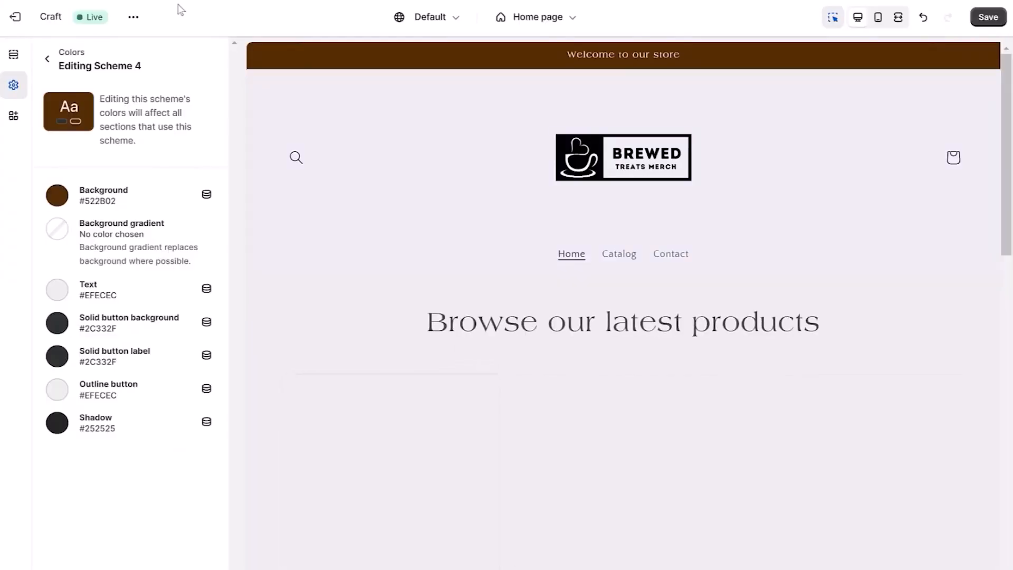
pyautogui.click(47, 60)
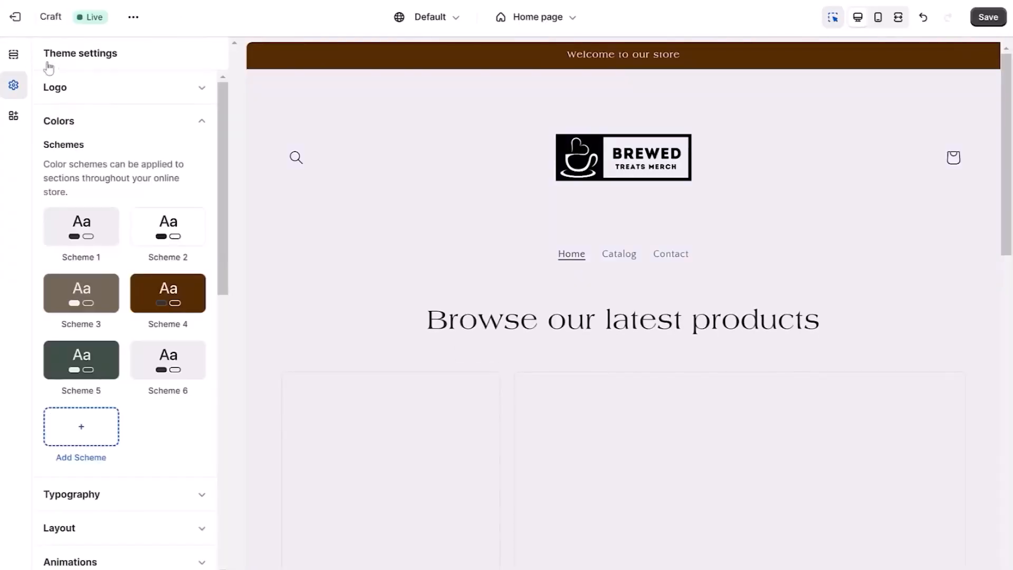
pyautogui.click(193, 123)
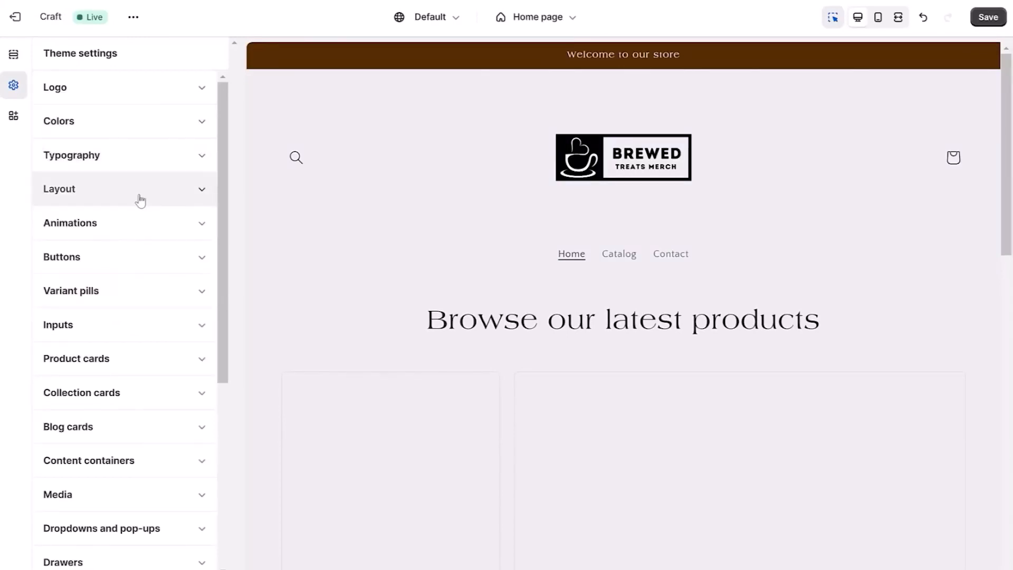
# Change the theme's heading font to Catamaran Regular, loading more fonts to find it.
pyautogui.click(156, 166)
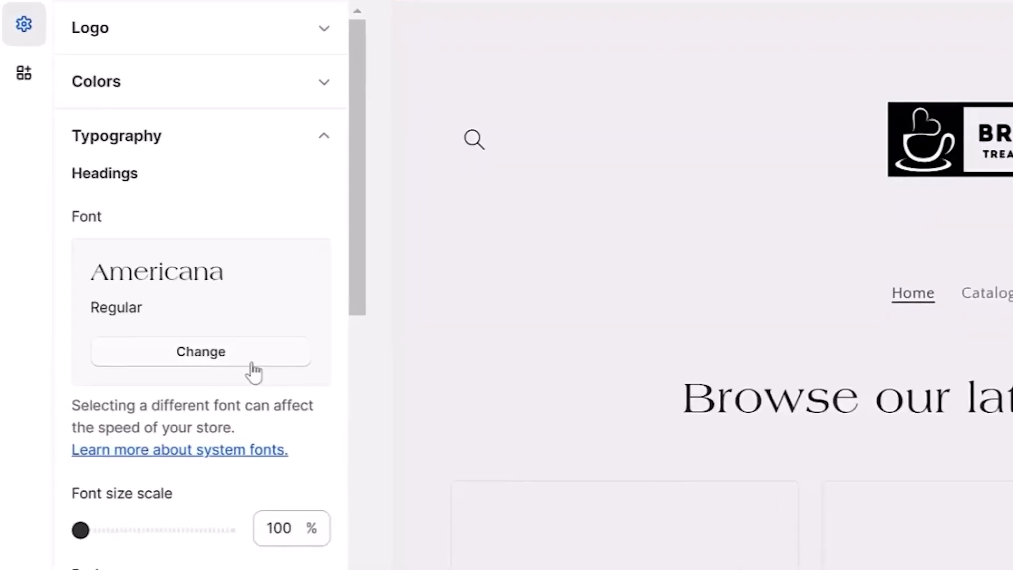
pyautogui.click(252, 366)
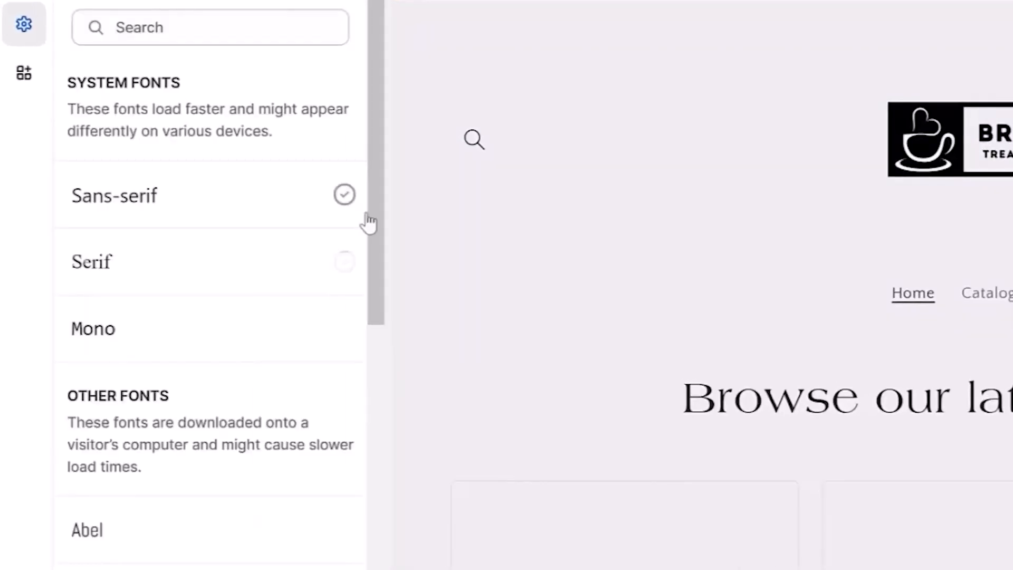
pyautogui.moveTo(374, 232); pyautogui.dragTo(378, 567)
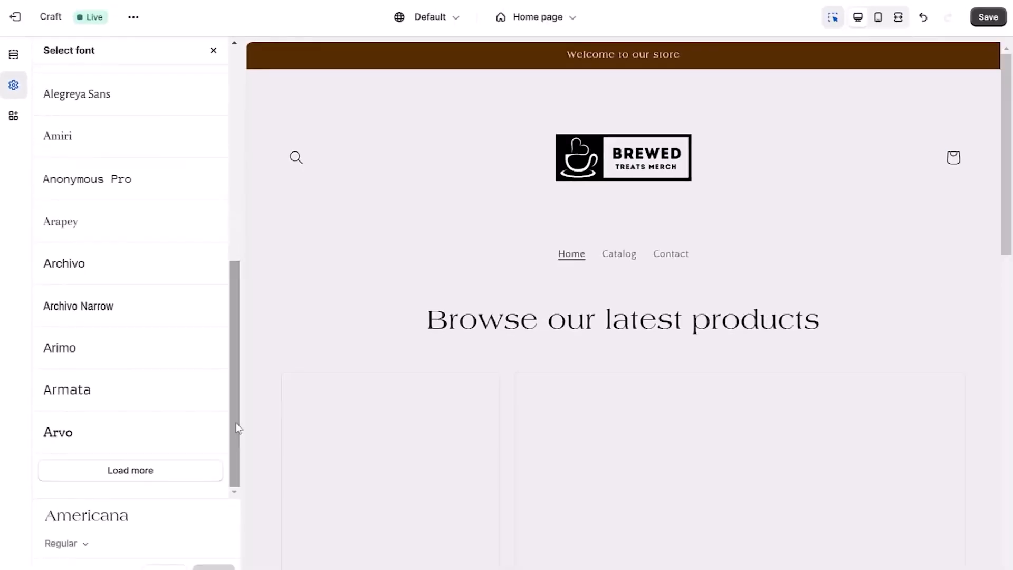
pyautogui.click(162, 477)
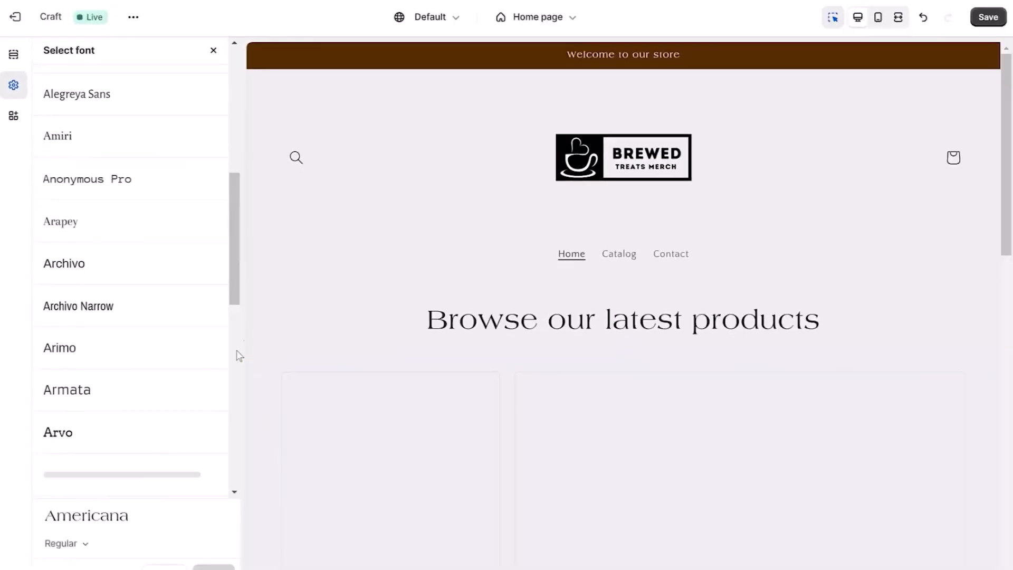
pyautogui.moveTo(233, 245); pyautogui.dragTo(235, 365)
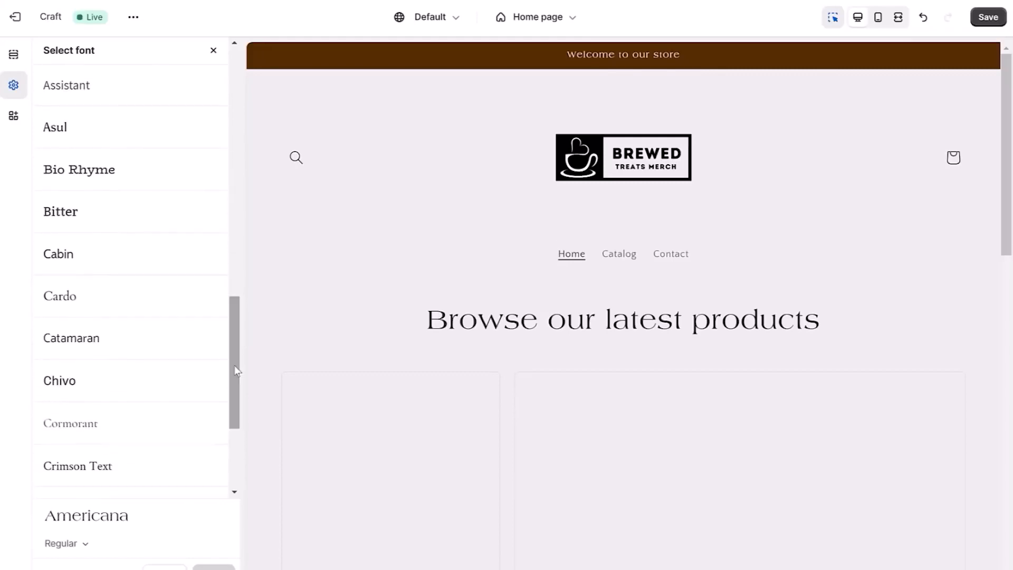
pyautogui.click(131, 340)
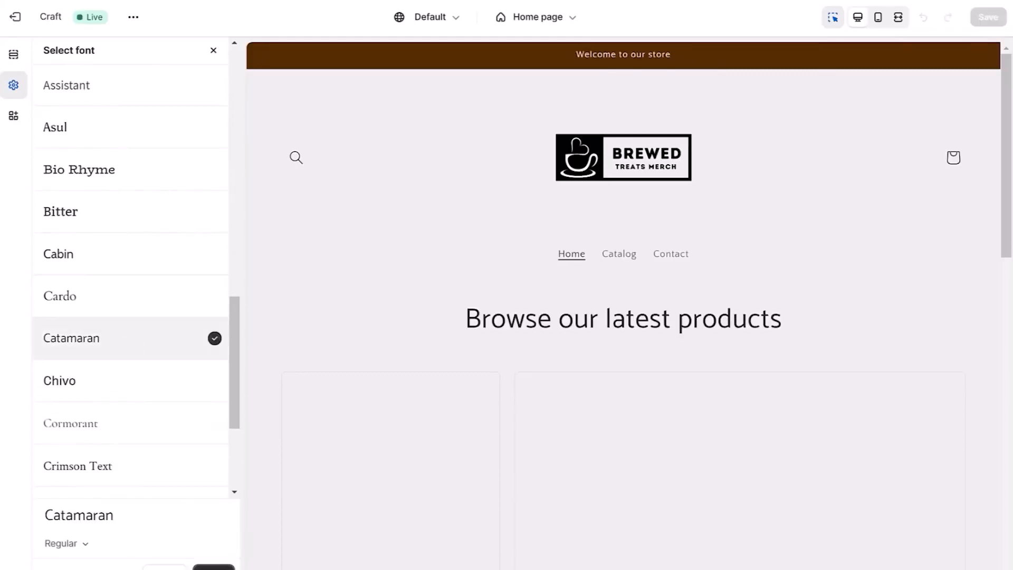
pyautogui.click(214, 567)
# Change the theme's body font to Catamaran by searching the font list for "cata".
pyautogui.moveTo(222, 222); pyautogui.dragTo(224, 303)
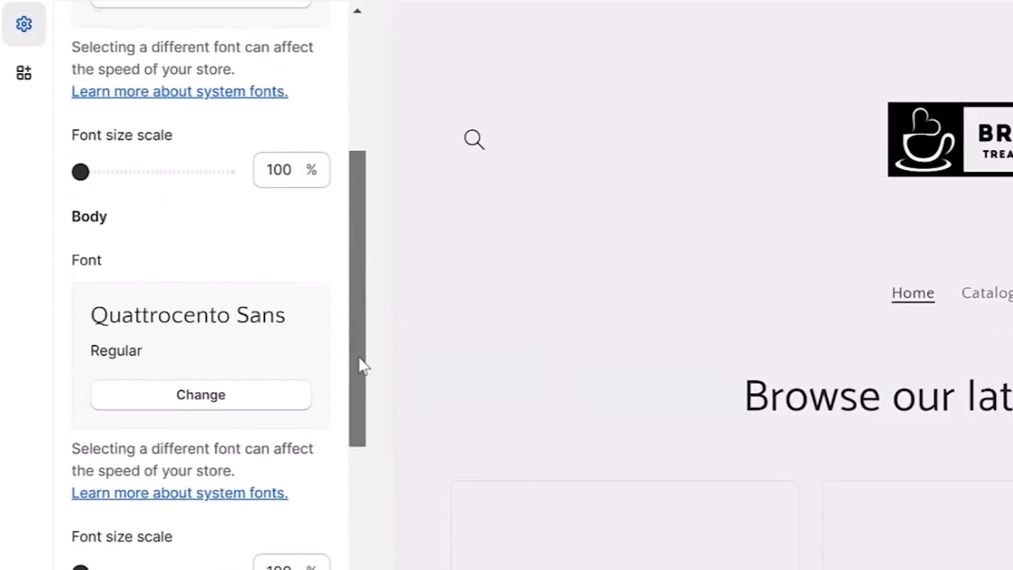
pyautogui.moveTo(362, 379); pyautogui.dragTo(362, 385)
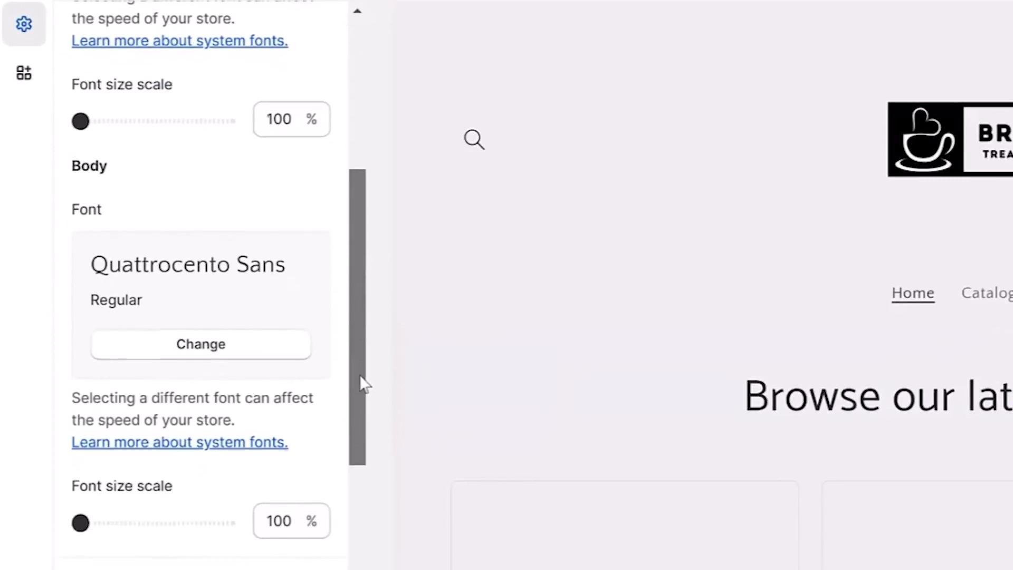
pyautogui.click(287, 347)
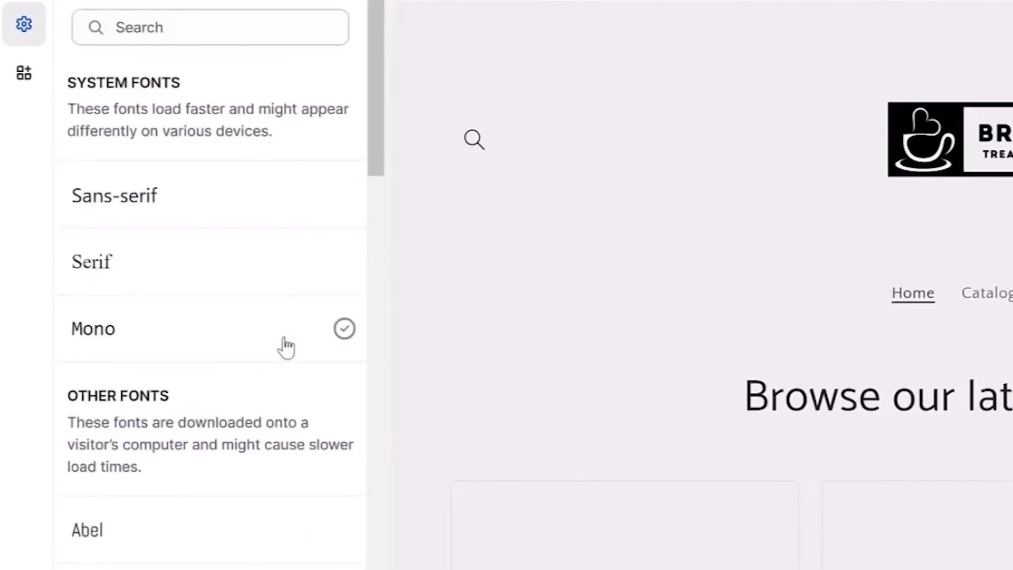
pyautogui.click(235, 29)
pyautogui.write('d')
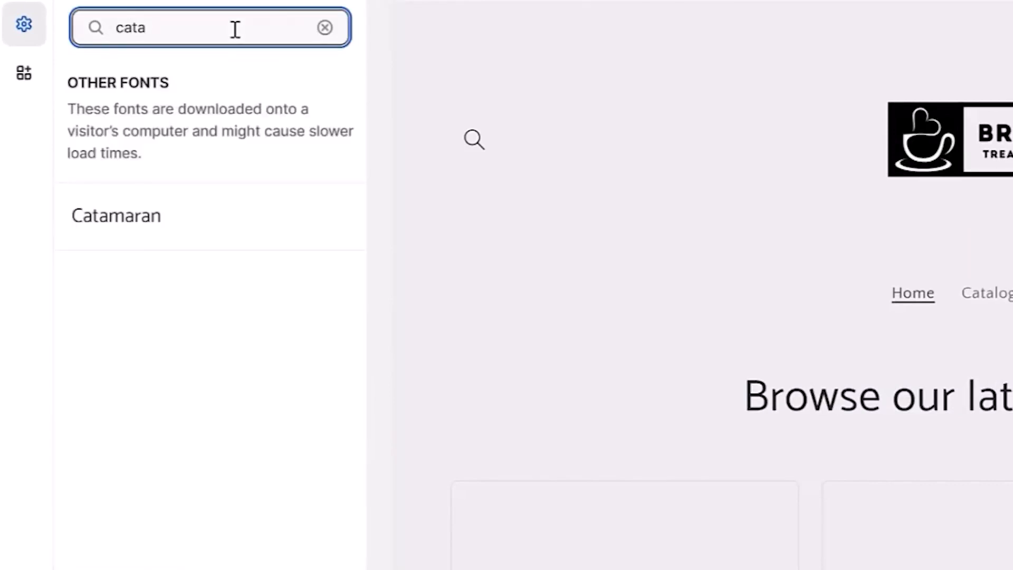
pyautogui.click(217, 220)
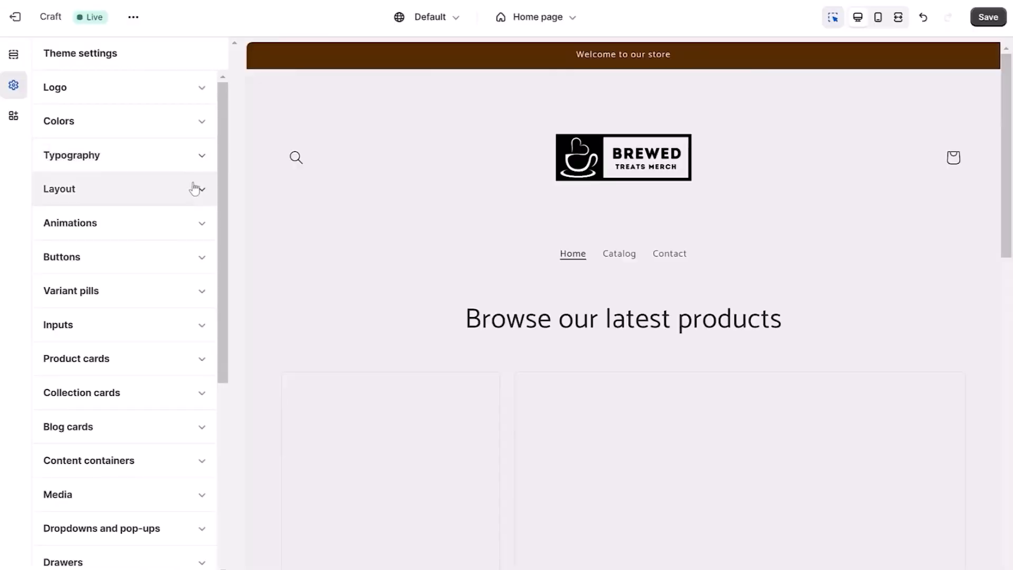
# Set the page width in the theme's layout settings to 1000 px.
pyautogui.click(195, 190)
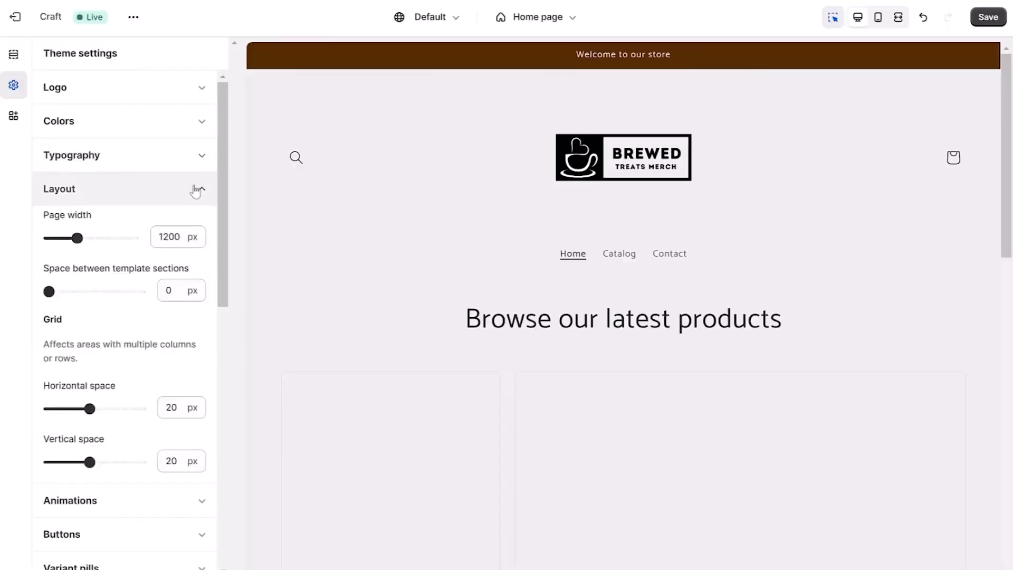
pyautogui.moveTo(77, 238); pyautogui.dragTo(48, 239)
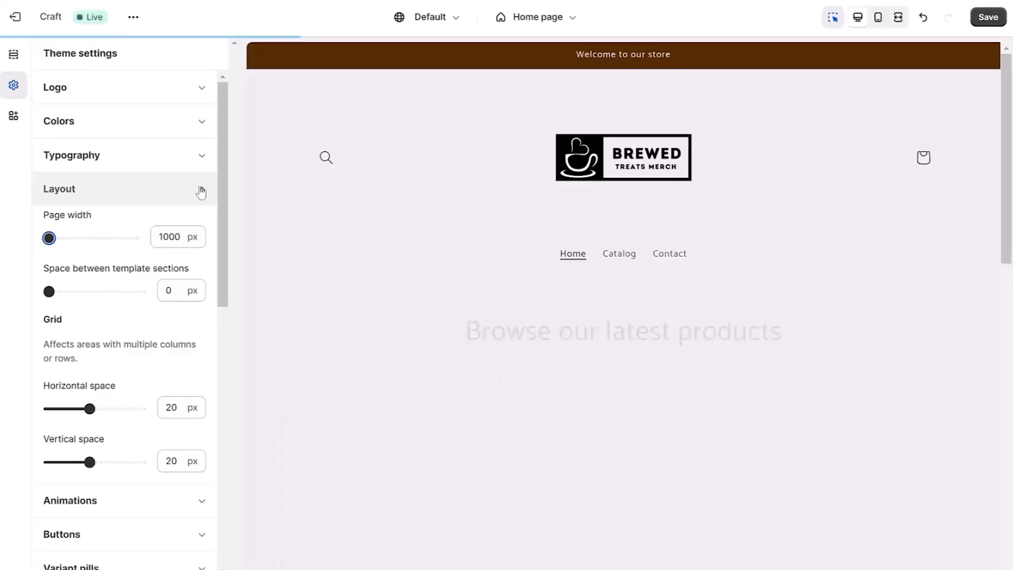
pyautogui.click(202, 192)
pyautogui.moveTo(224, 235); pyautogui.dragTo(219, 434)
pyautogui.click(203, 357)
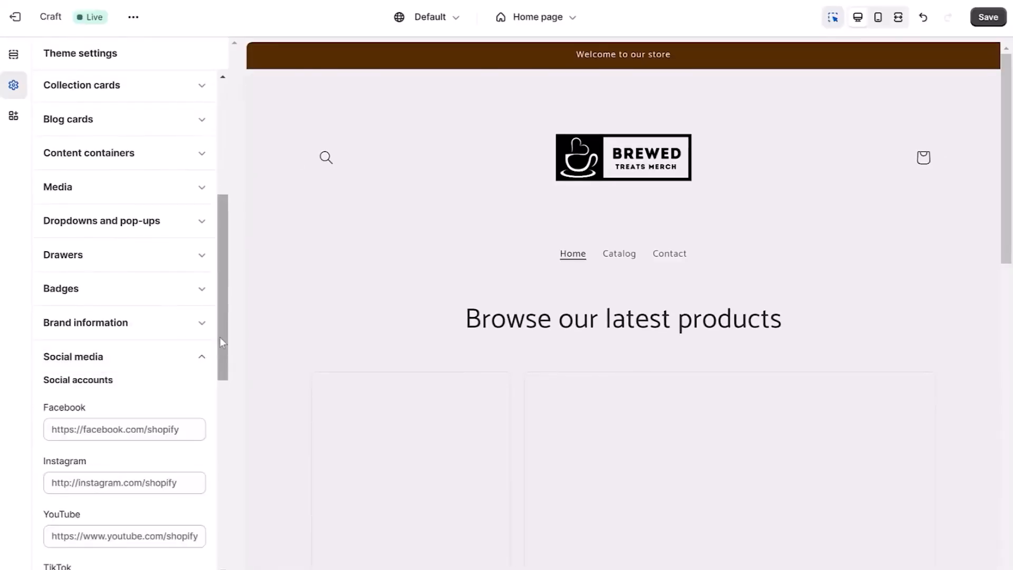
pyautogui.scroll(-2, 219, 337)
pyautogui.click(121, 338)
pyautogui.write('https://f')
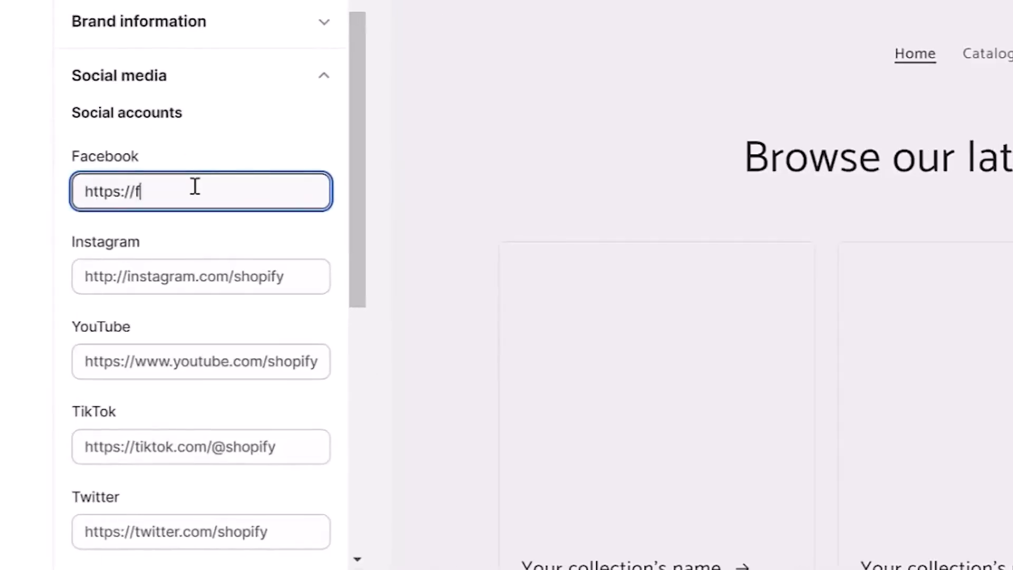
pyautogui.write('acebook.com/brewedtreats')
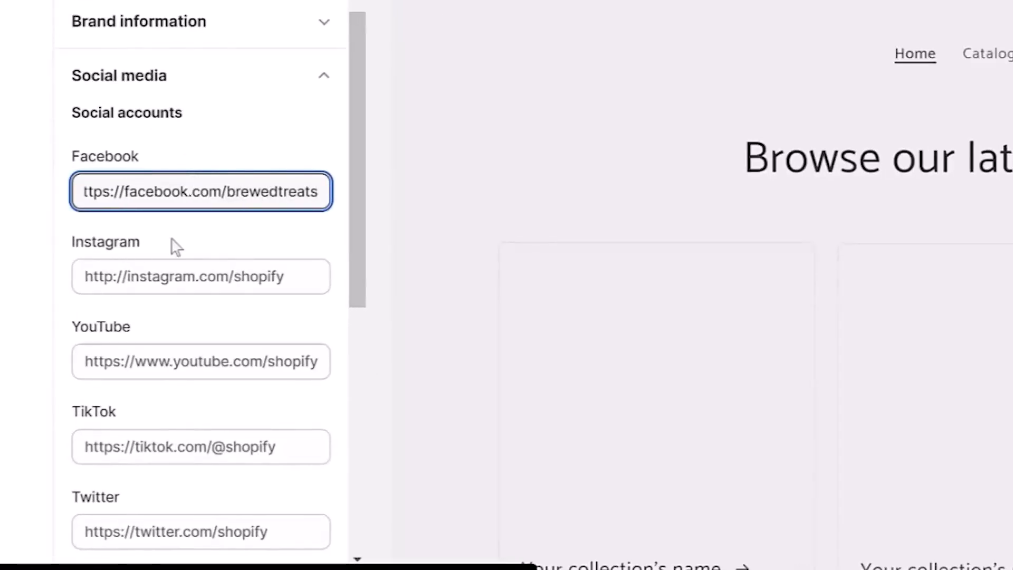
pyautogui.click(169, 270)
pyautogui.write('https://instagram.co')
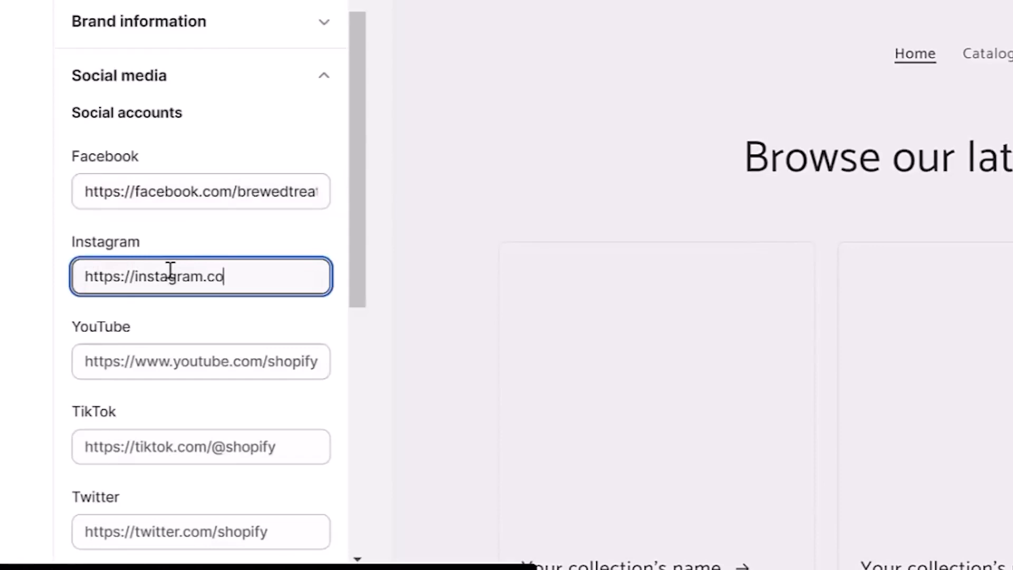
pyautogui.write('m/brewedtreats')
pyautogui.click(165, 450)
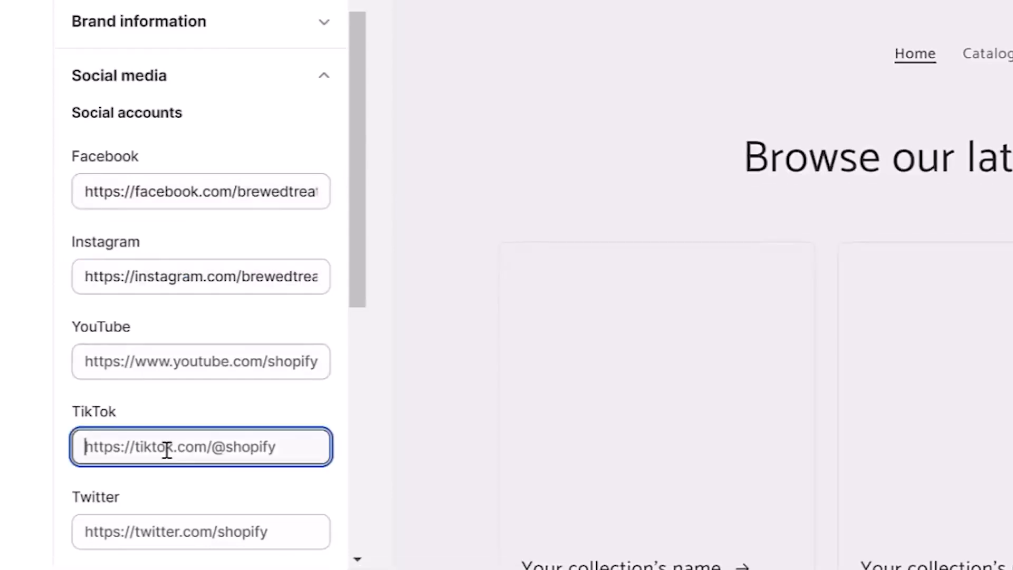
pyautogui.write('https://tiktok')
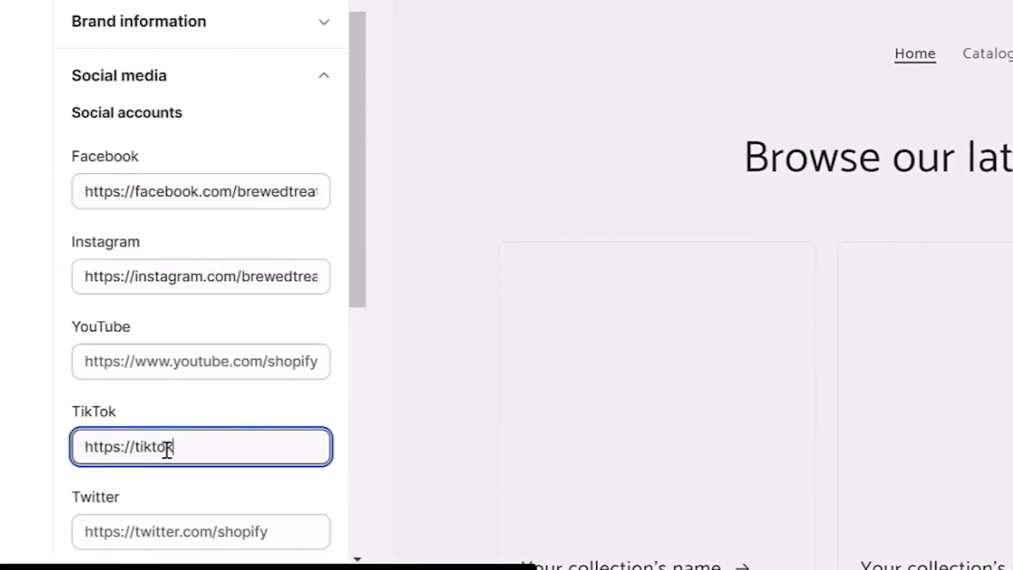
pyautogui.write('.com/brewedtreats')
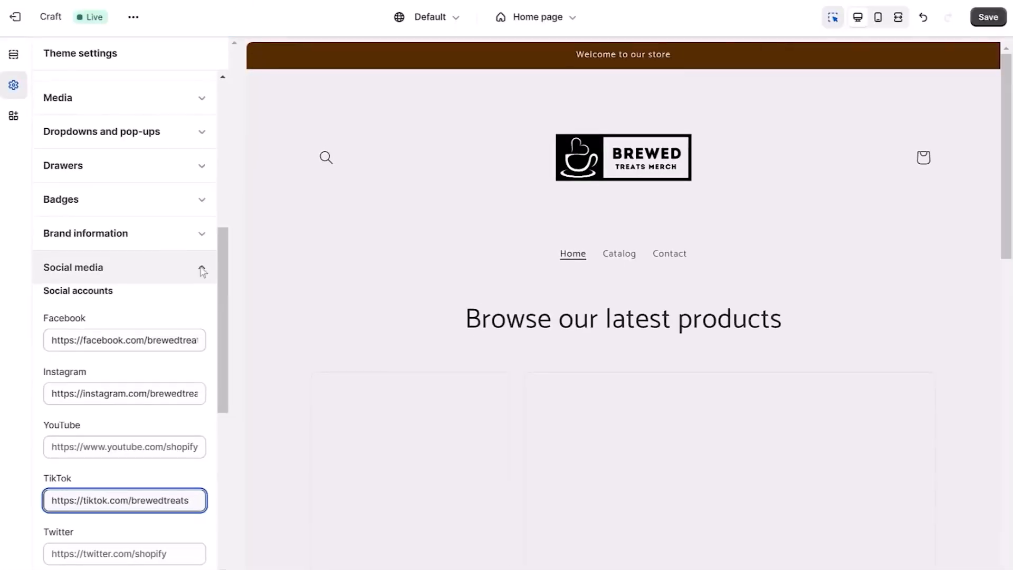
pyautogui.click(202, 272)
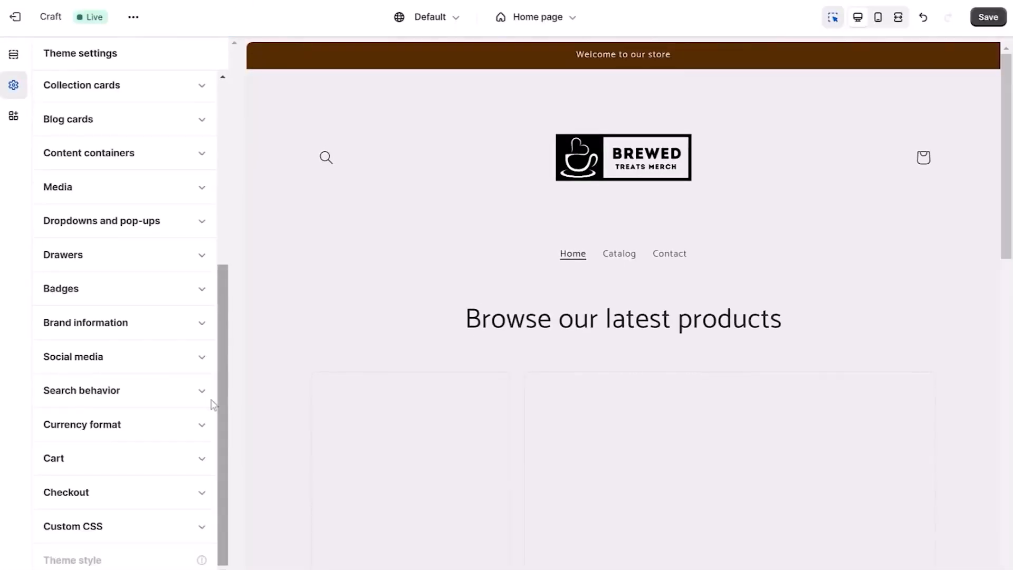
# Use the store library's Logo image as the custom checkout logo and set the checkout logo size to Large.
pyautogui.click(197, 495)
pyautogui.moveTo(227, 232); pyautogui.dragTo(238, 335)
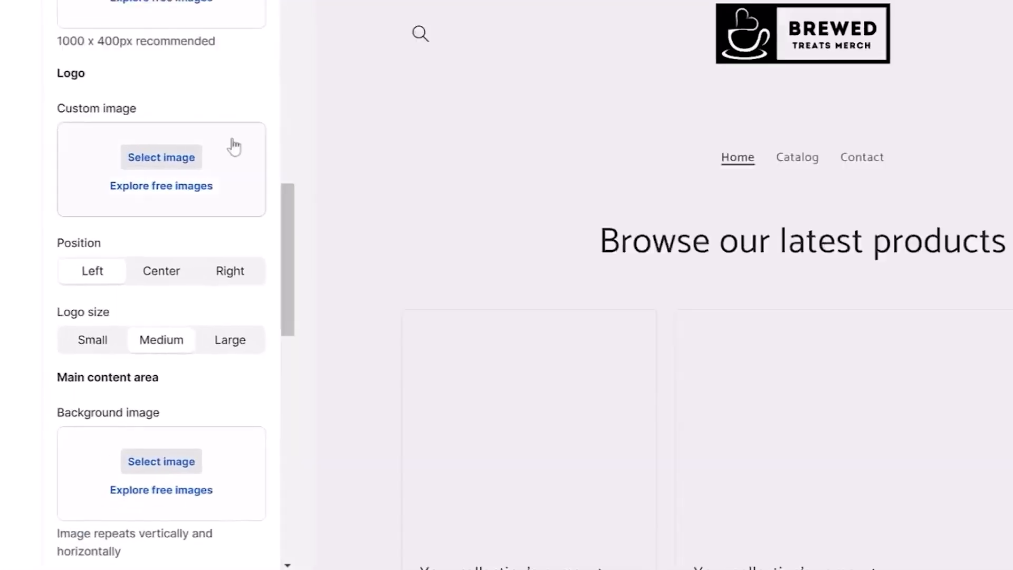
pyautogui.click(226, 55)
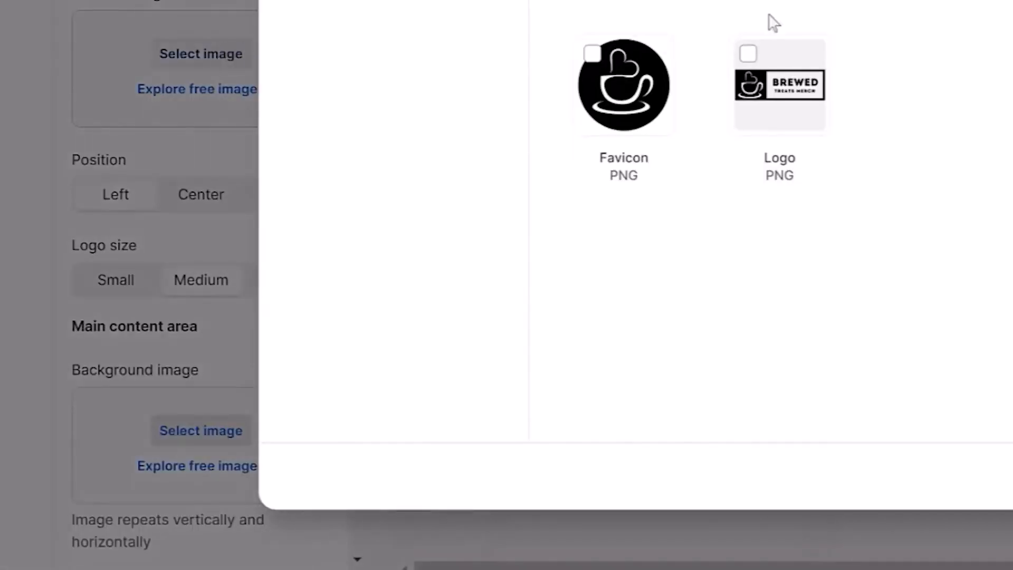
pyautogui.click(781, 70)
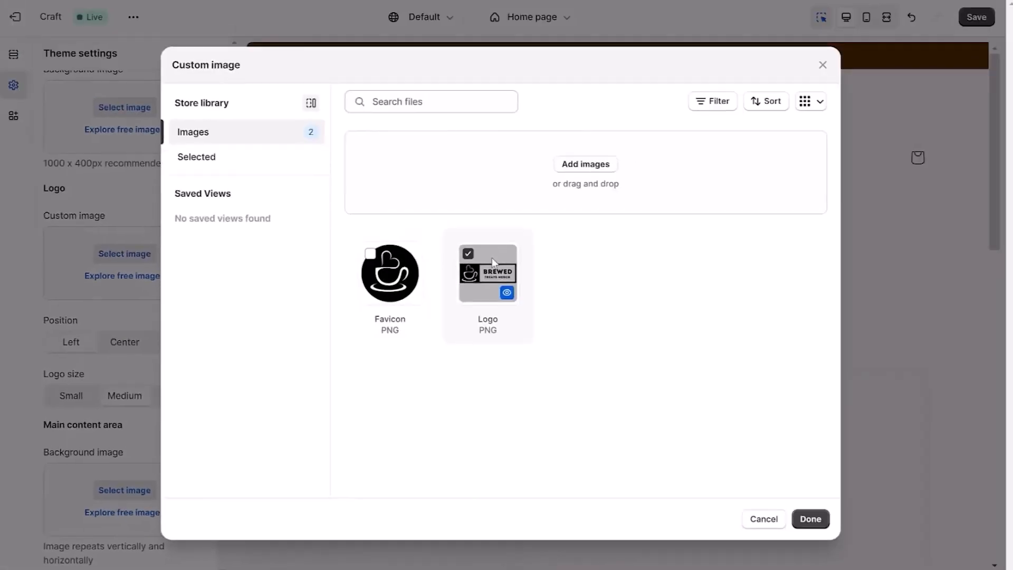
pyautogui.click(810, 519)
pyautogui.scroll(-2, 231, 349)
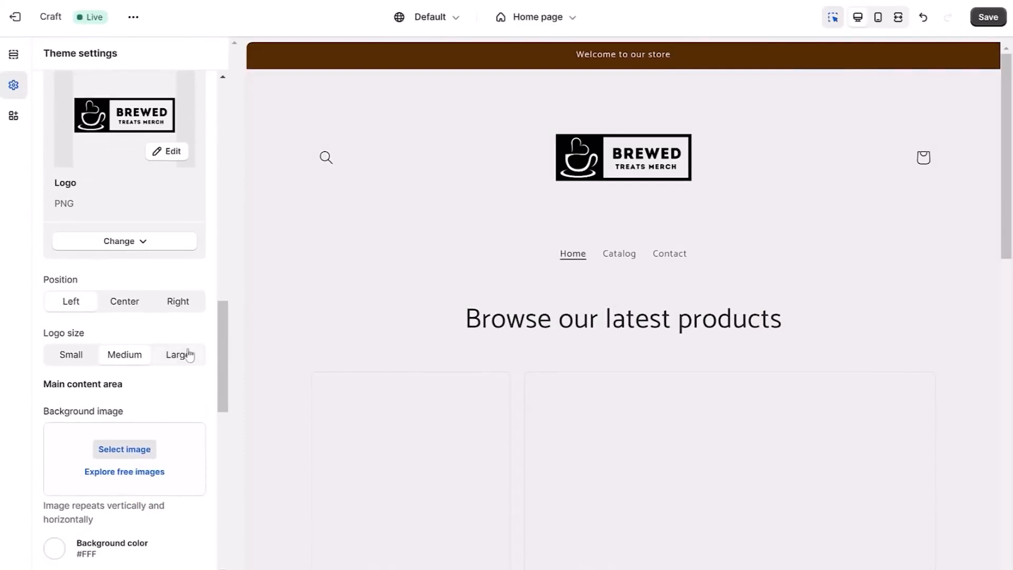
pyautogui.scroll(-6, 219, 364)
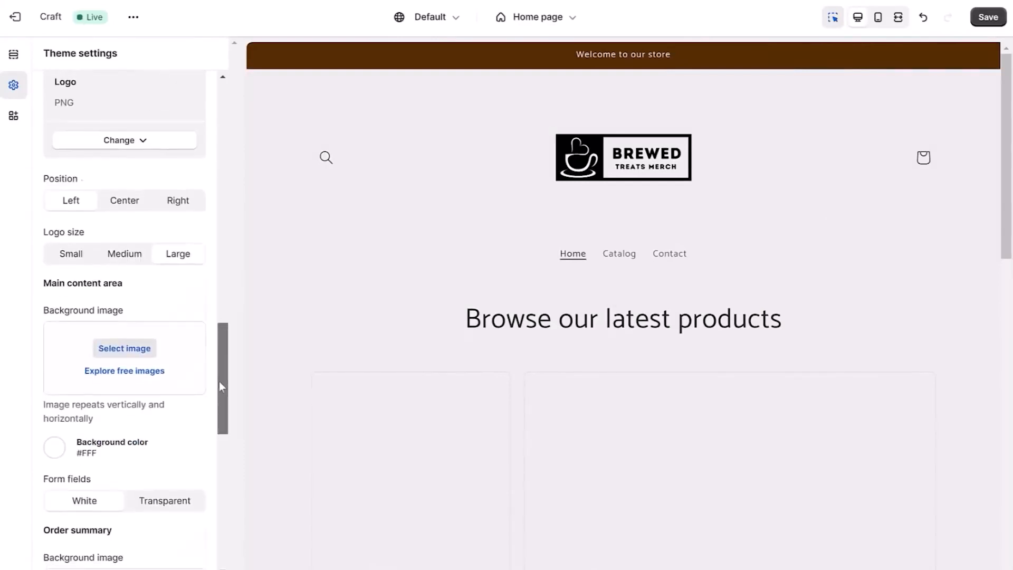
# Set the checkout Accents and Buttons colors to brown #522B02 and save the theme settings.
pyautogui.scroll(-5, 229, 453)
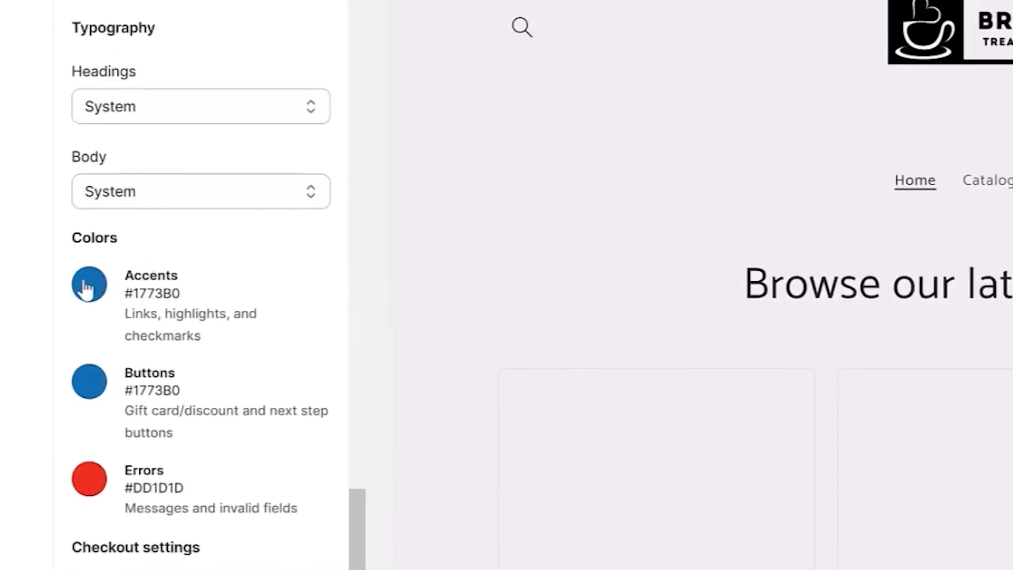
pyautogui.click(88, 285)
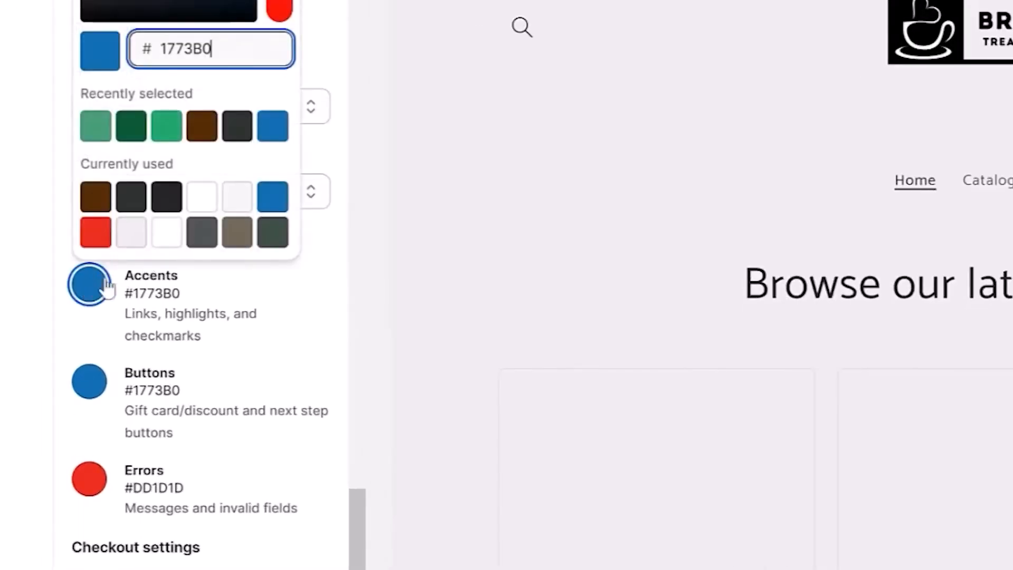
pyautogui.click(94, 199)
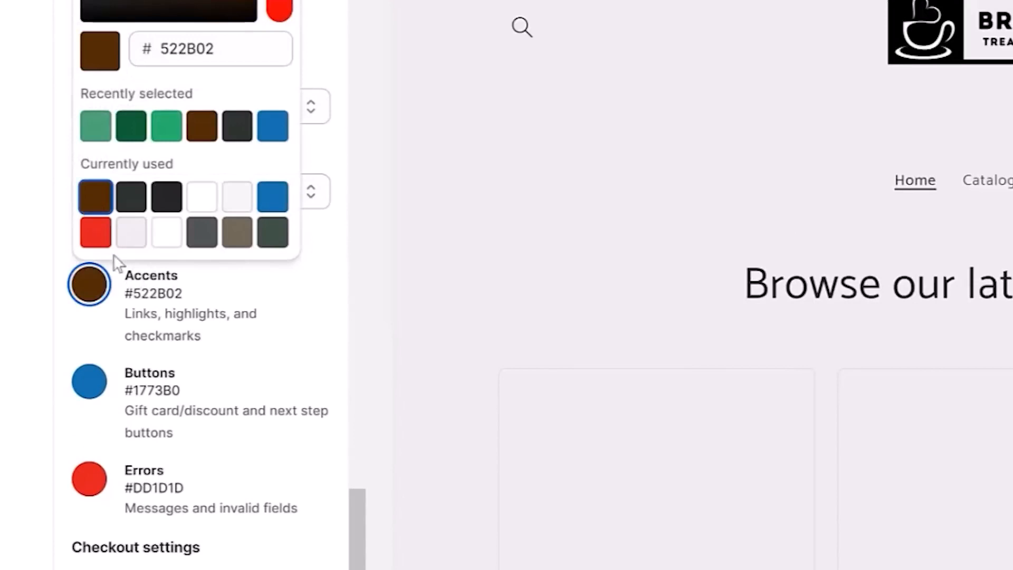
pyautogui.click(90, 382)
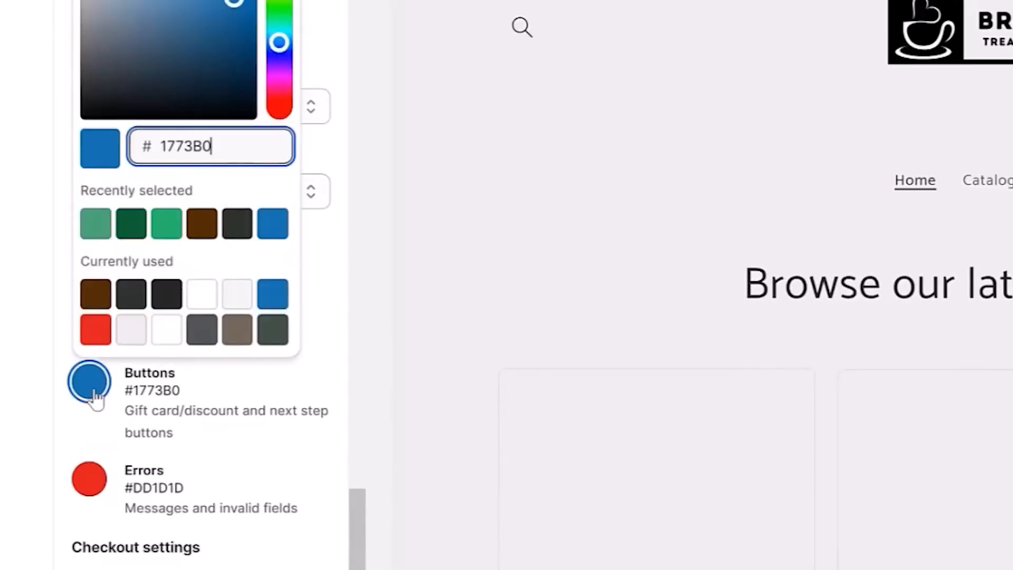
pyautogui.click(88, 295)
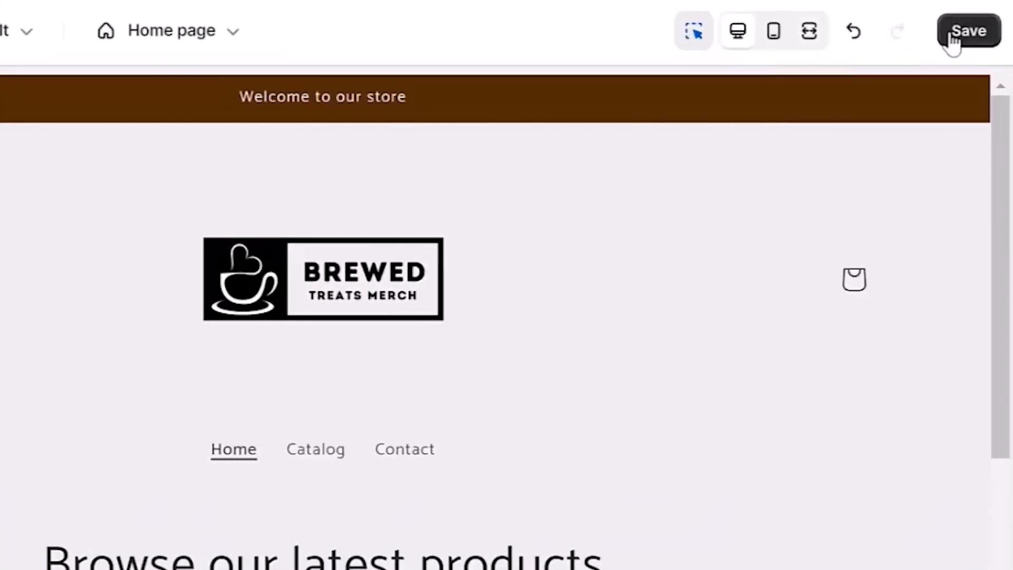
pyautogui.click(981, 20)
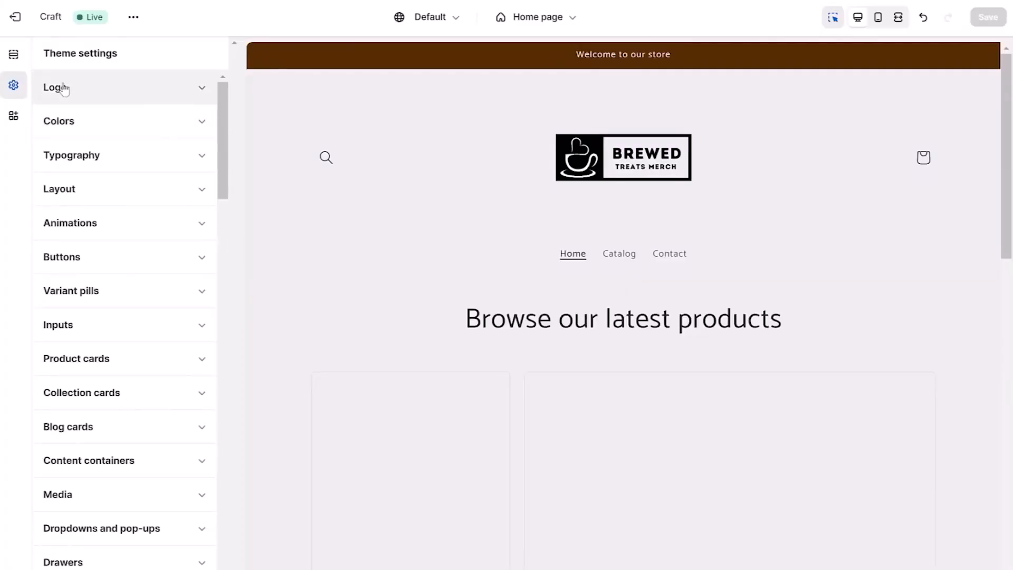
# Change the home page announcement text to "Free Shipping On Orders In The USA!" and hide the announcement bar.
pyautogui.click(30, 100)
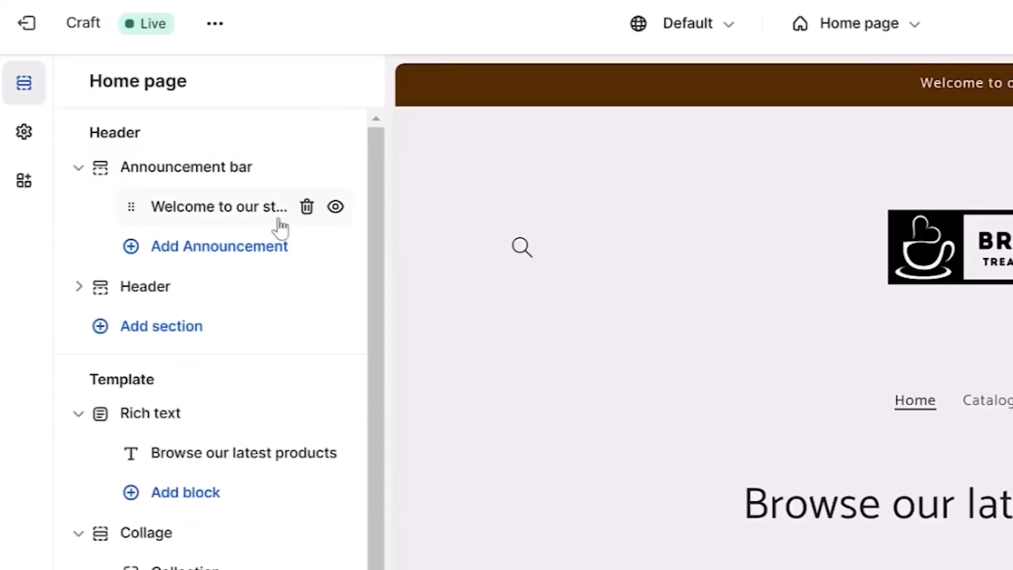
pyautogui.click(227, 228)
pyautogui.click(238, 178)
pyautogui.moveTo(238, 179); pyautogui.dragTo(74, 172)
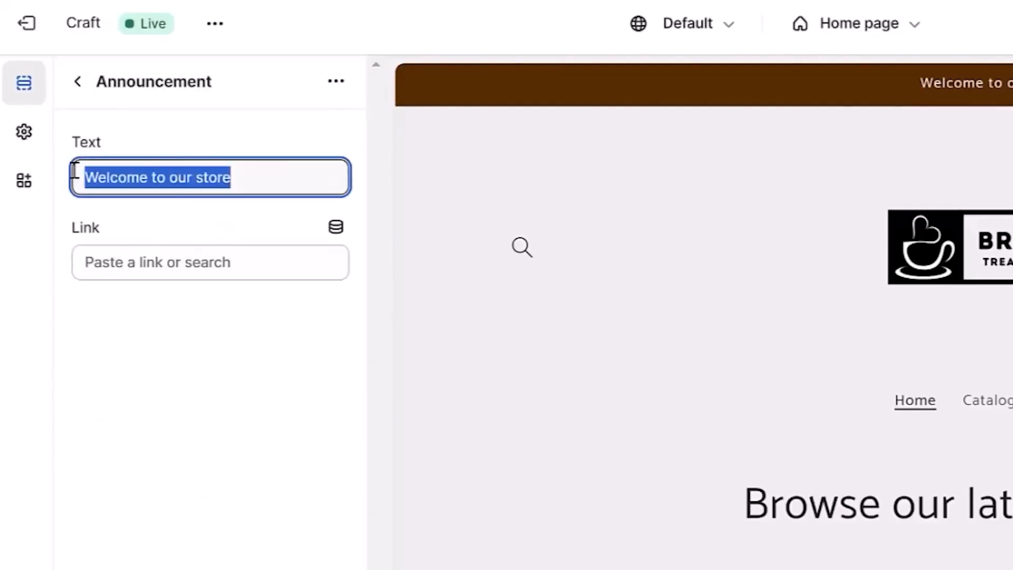
pyautogui.write('Free Shippin')
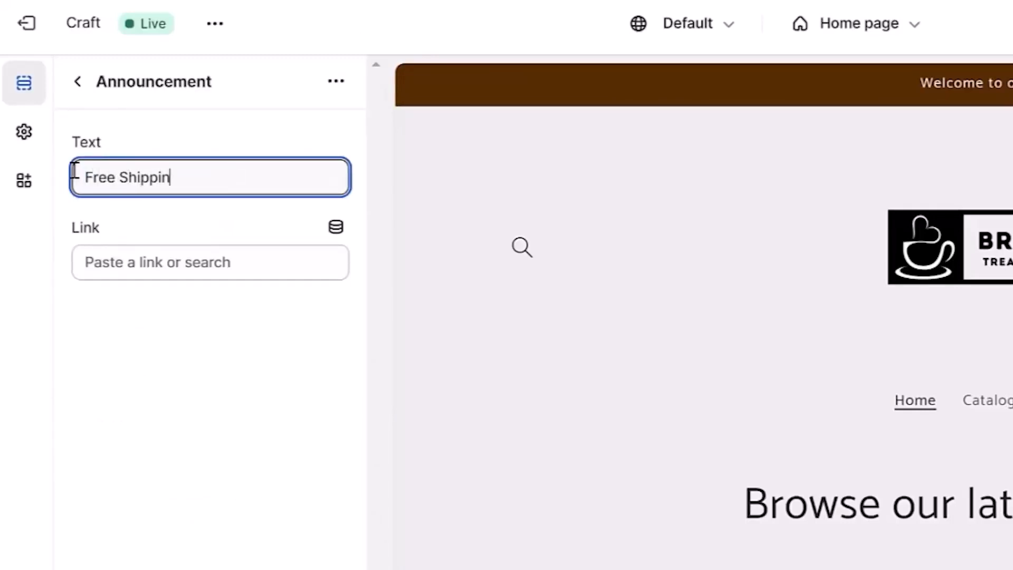
pyautogui.write('g On Orders In The USA!')
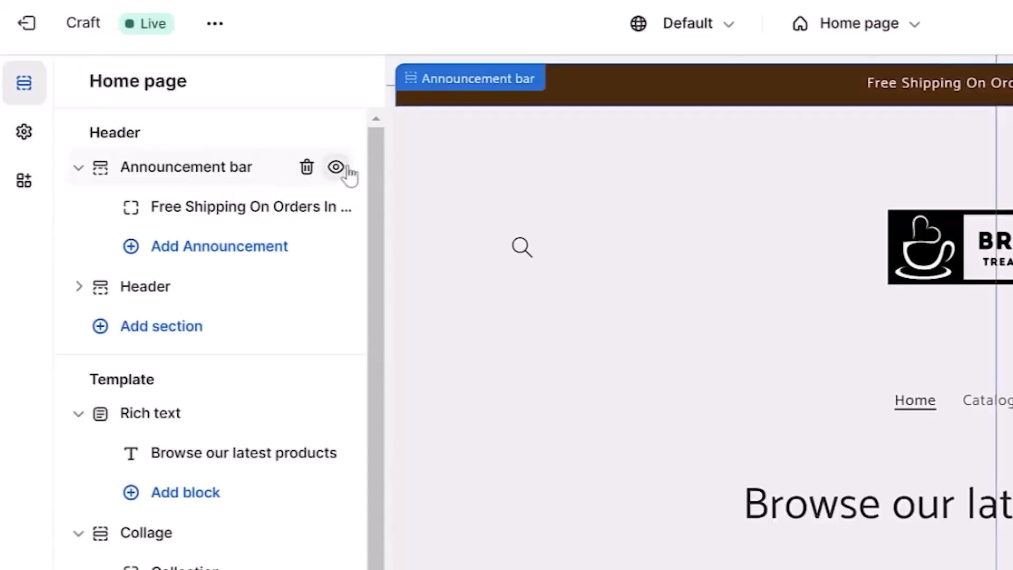
pyautogui.click(336, 167)
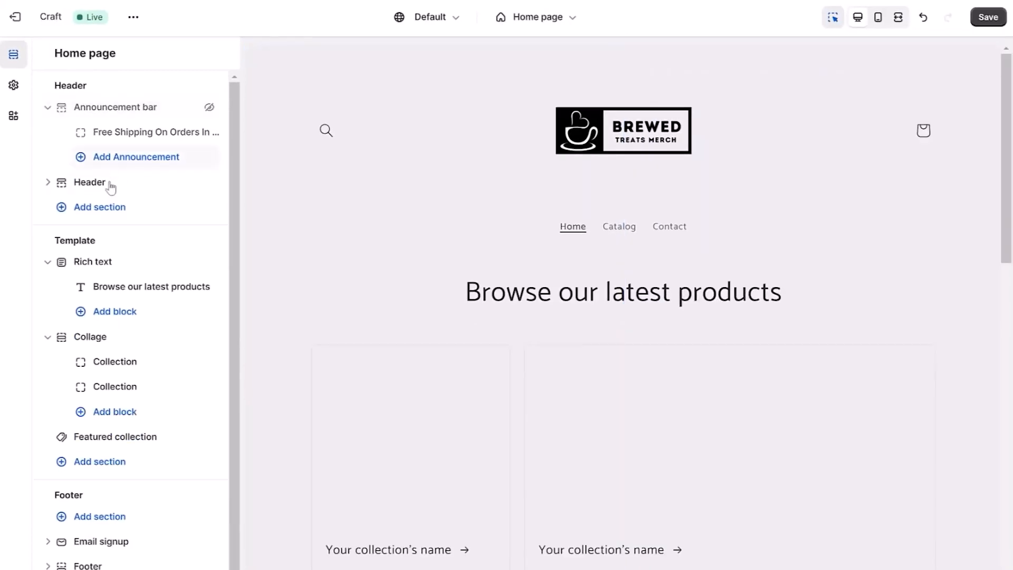
# Reduce the header section's top and bottom padding to the minimum and return to the home page section list.
pyautogui.click(90, 182)
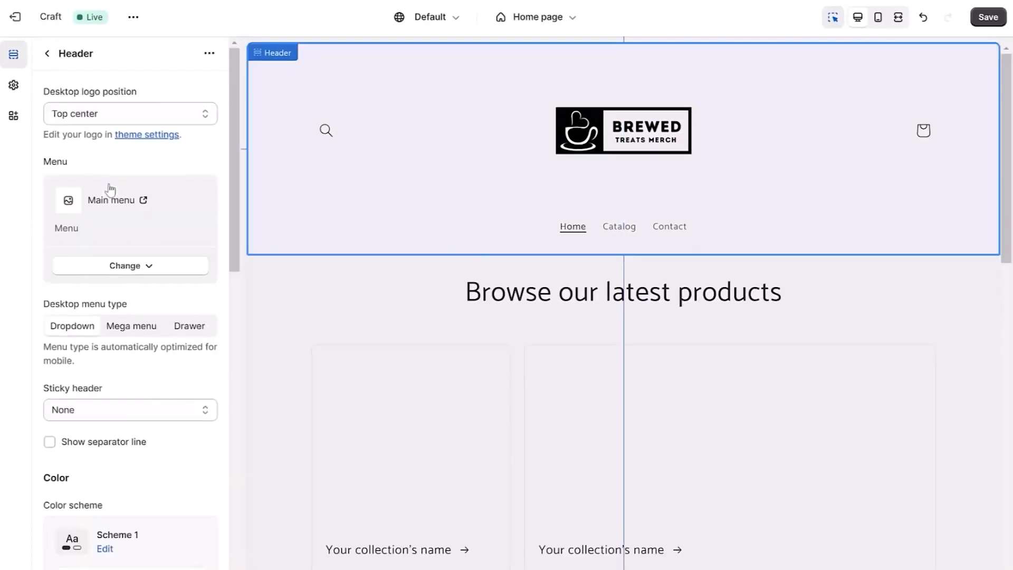
pyautogui.scroll(-10, 110, 189)
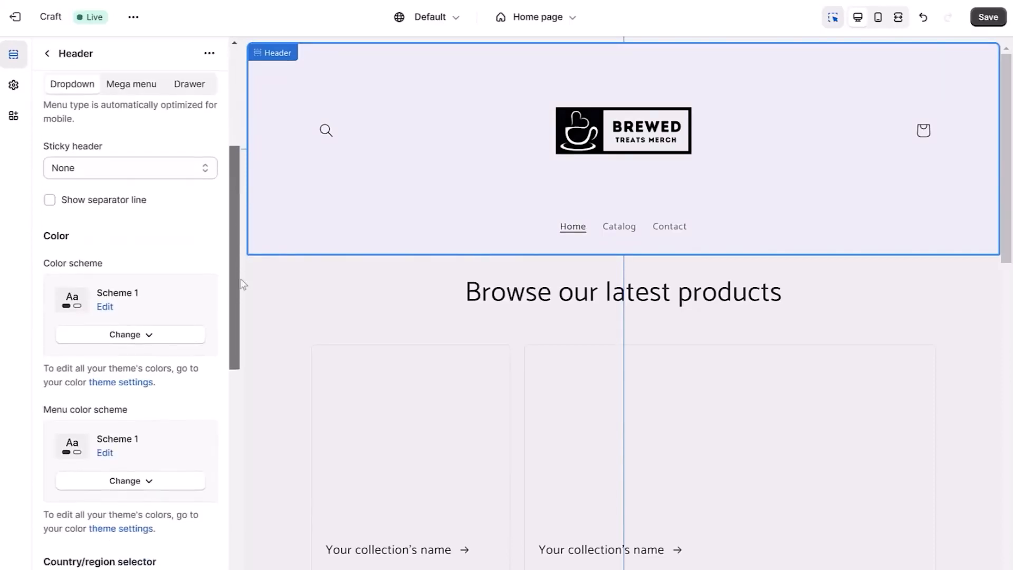
pyautogui.moveTo(246, 416); pyautogui.dragTo(246, 521)
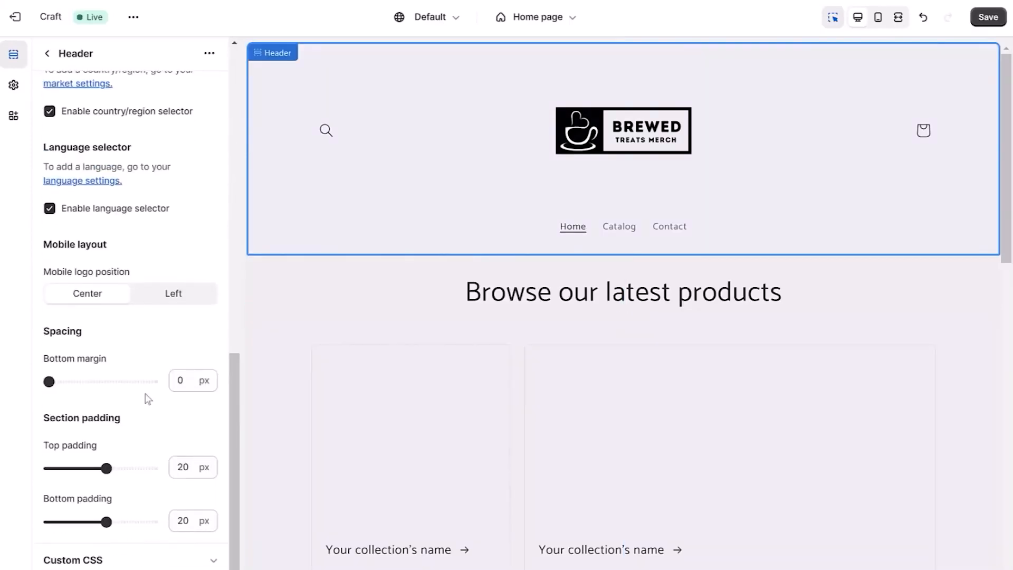
pyautogui.moveTo(107, 468); pyautogui.dragTo(103, 467)
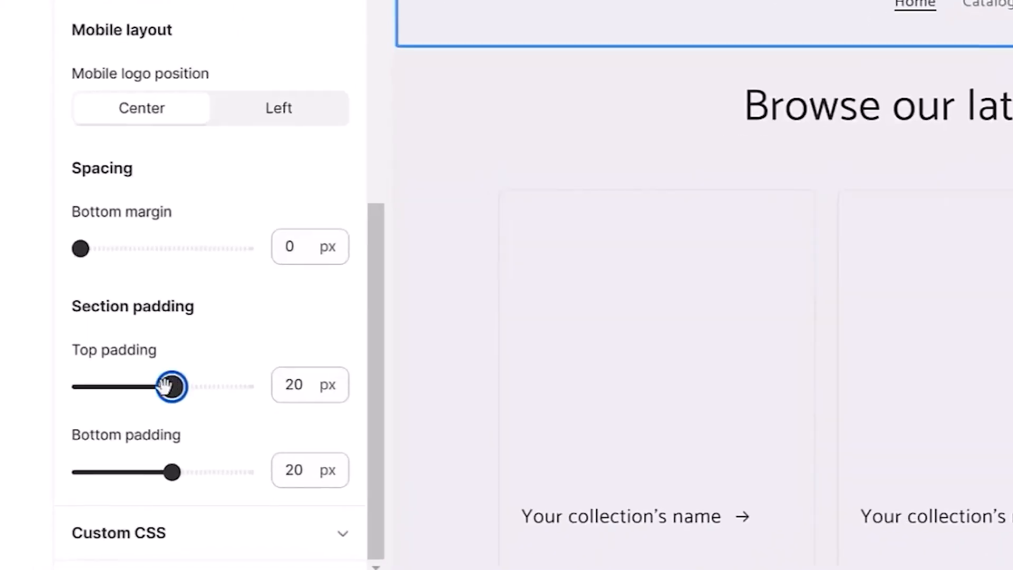
pyautogui.moveTo(165, 386); pyautogui.dragTo(99, 386)
pyautogui.moveTo(171, 469); pyautogui.dragTo(101, 467)
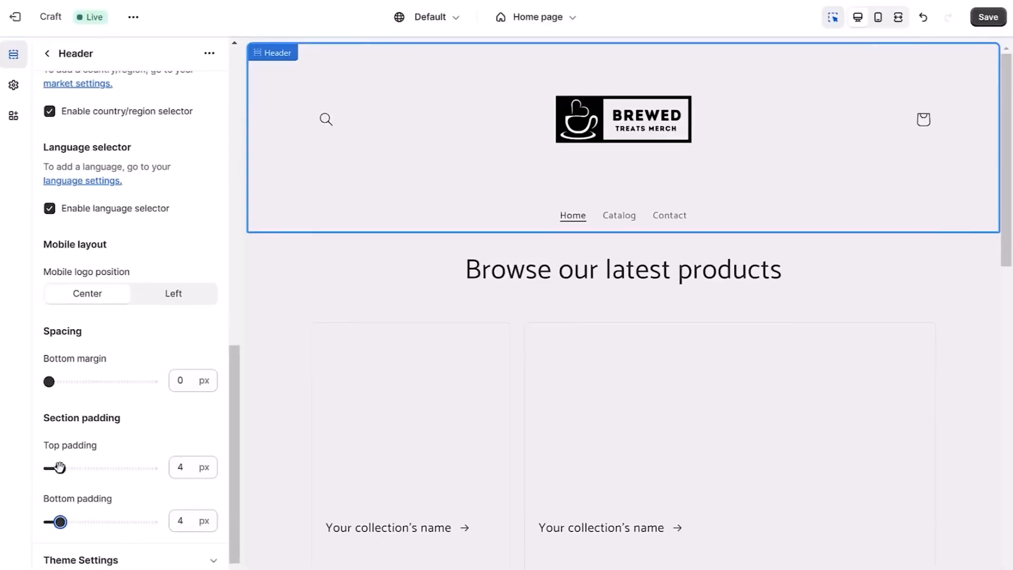
pyautogui.moveTo(58, 522); pyautogui.dragTo(48, 521)
pyautogui.click(47, 54)
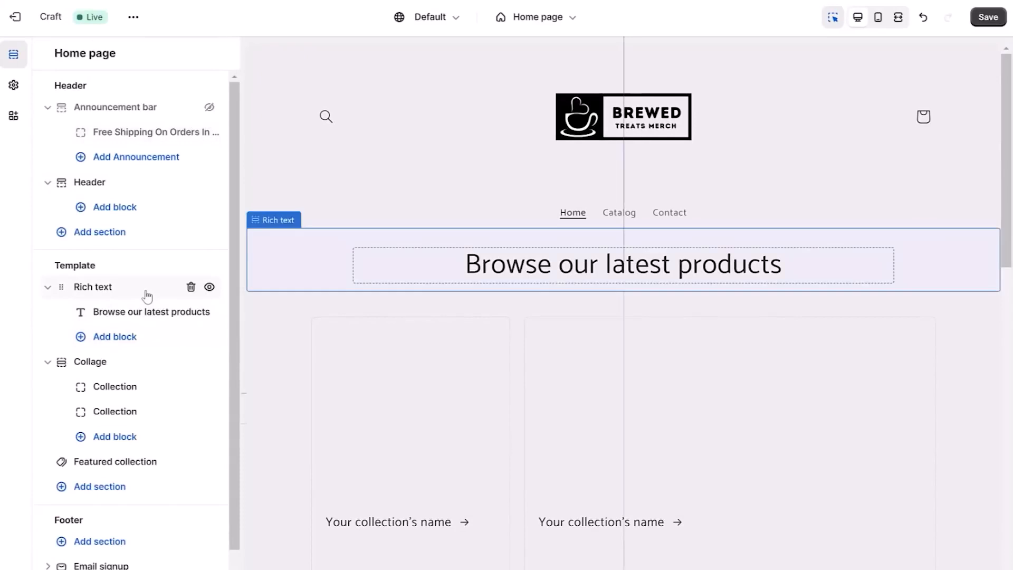
# Replace the rich text section's heading with the tagline beginning "Add a drop of joy into your" and ending "joe with our mugs & merch".
pyautogui.click(149, 311)
pyautogui.tripleClick(147, 150)
pyautogui.press('BackSpace')
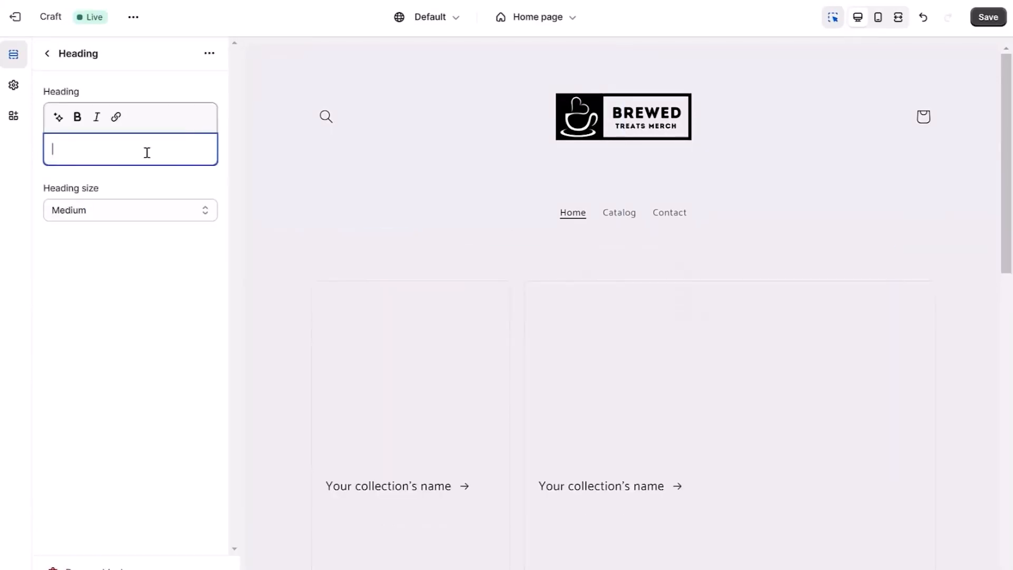
pyautogui.write('Add a drop of joy into your morning cup of joe with our mugs & merch')
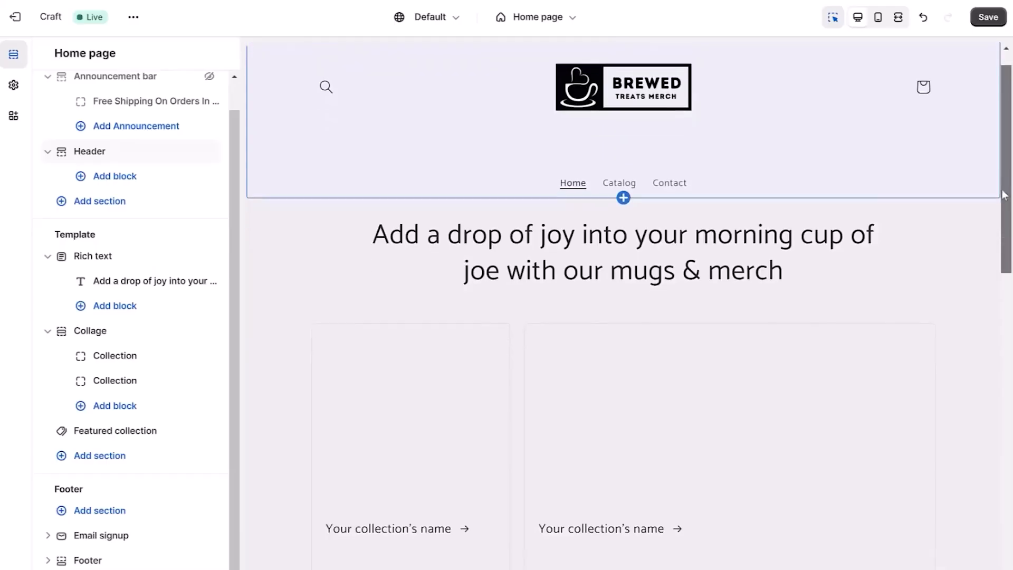
pyautogui.moveTo(1004, 185); pyautogui.dragTo(1009, 267)
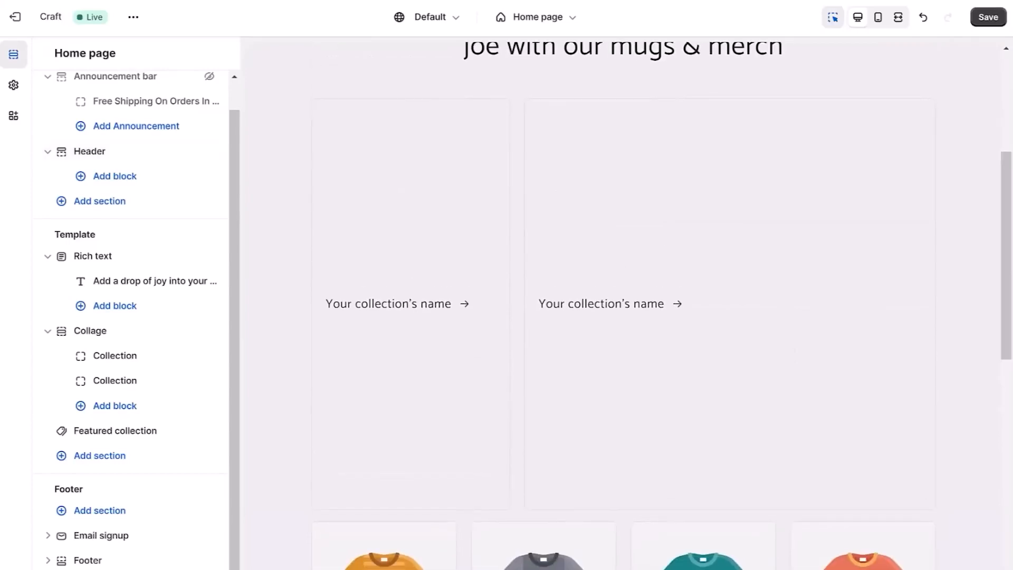
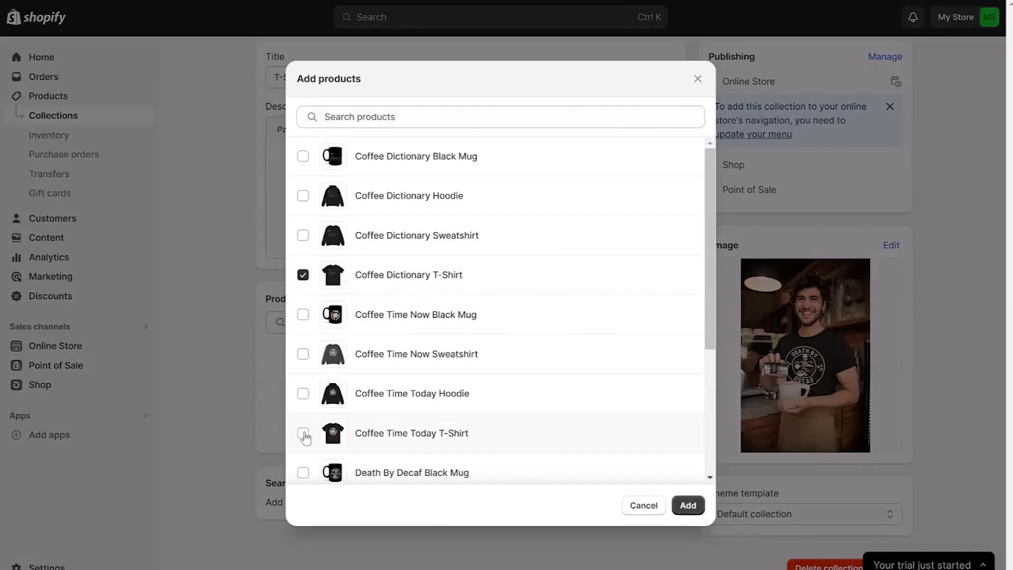
# Add the remaining T-shirt products to the T-Shirts collection.
pyautogui.moveTo(714, 335); pyautogui.dragTo(727, 433)
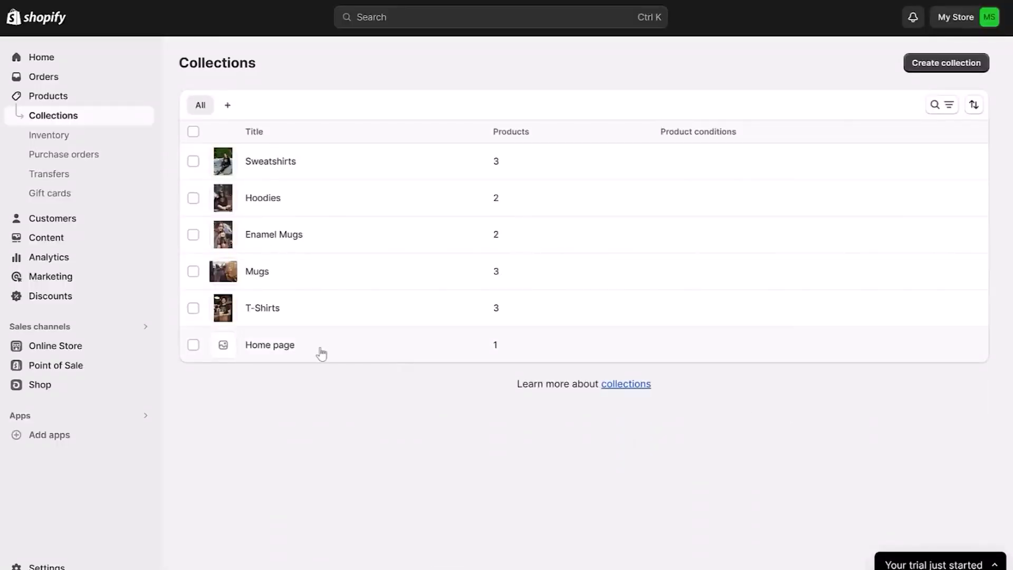
# Add the Coffee Time Now Sweatshirt, Death By Decaf Black Mug and Death By Decaf Sweatshirt to the Home page collection.
pyautogui.click(296, 348)
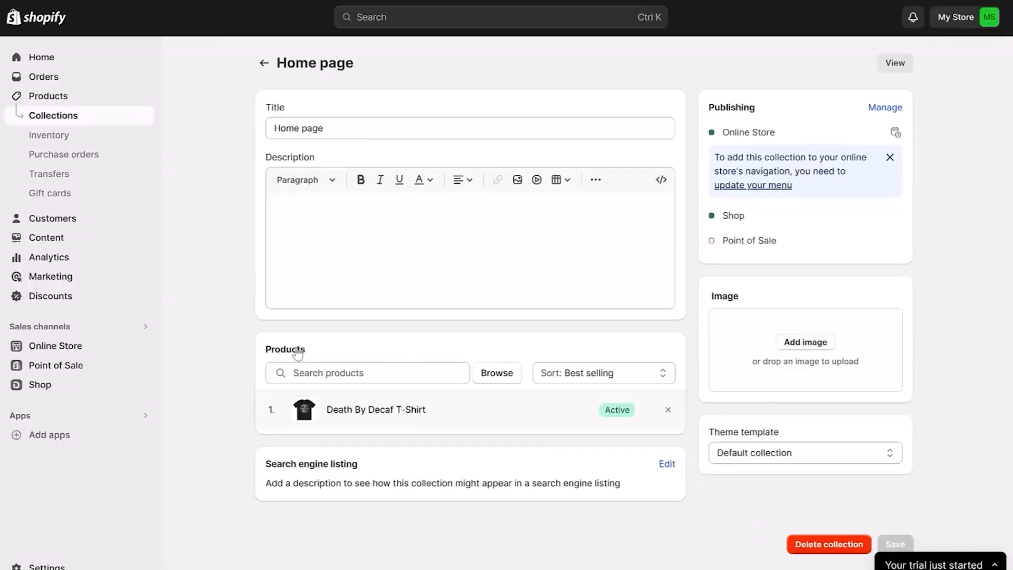
pyautogui.click(479, 377)
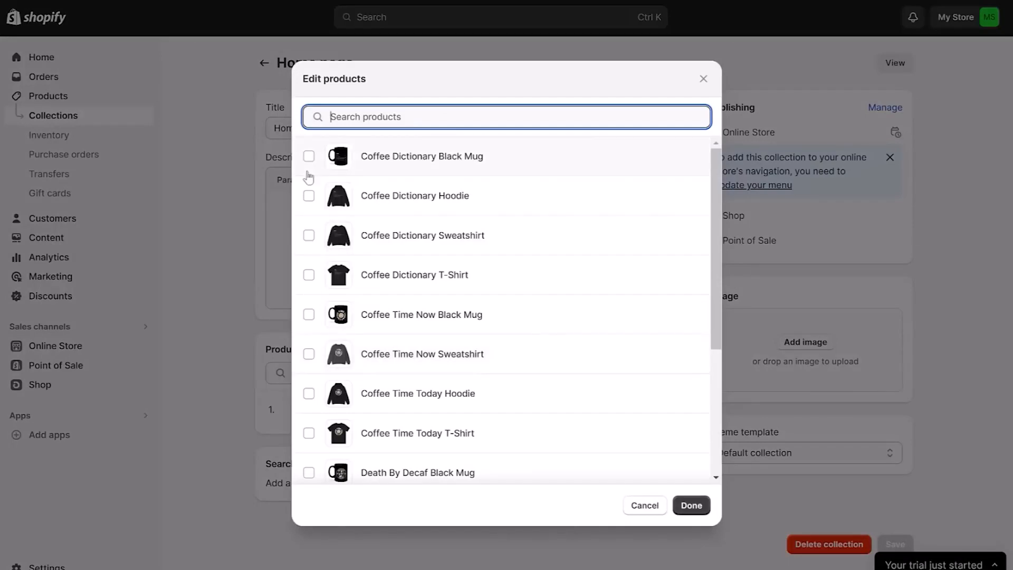
pyautogui.click(310, 356)
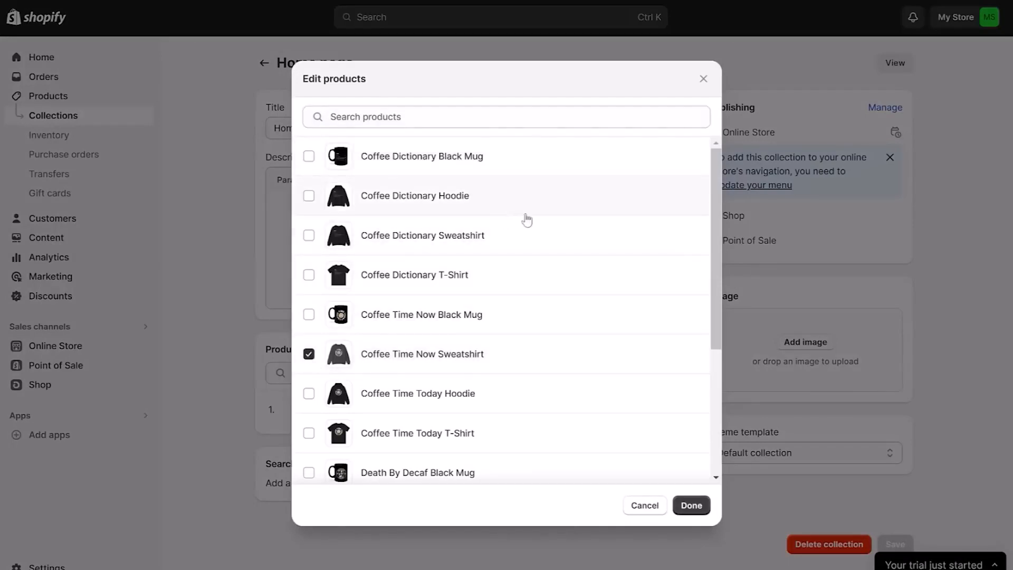
pyautogui.moveTo(714, 205); pyautogui.dragTo(749, 337)
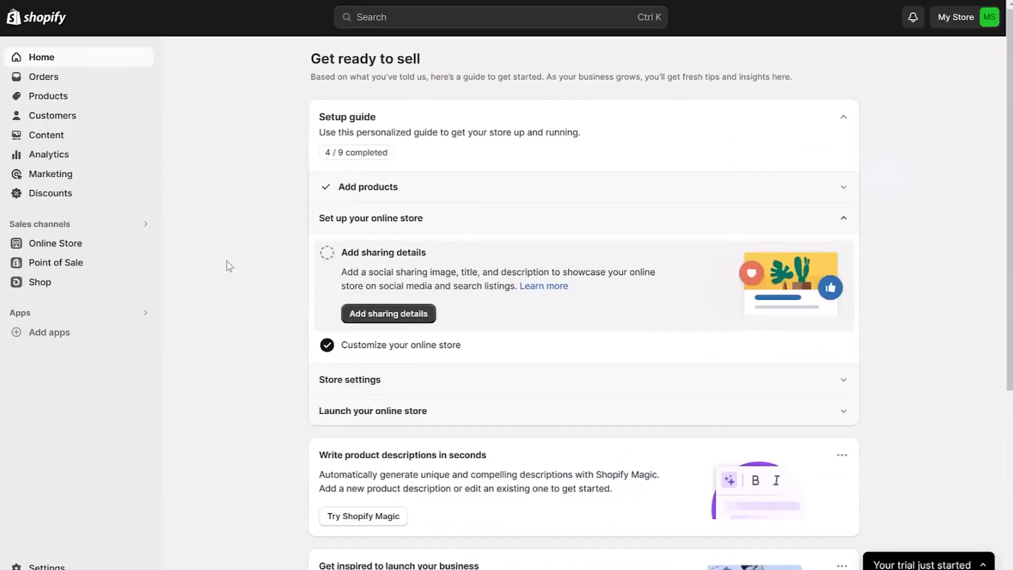
# Open the current Craft theme of the online store for customization and bring up the home page's collage section.
pyautogui.click(62, 251)
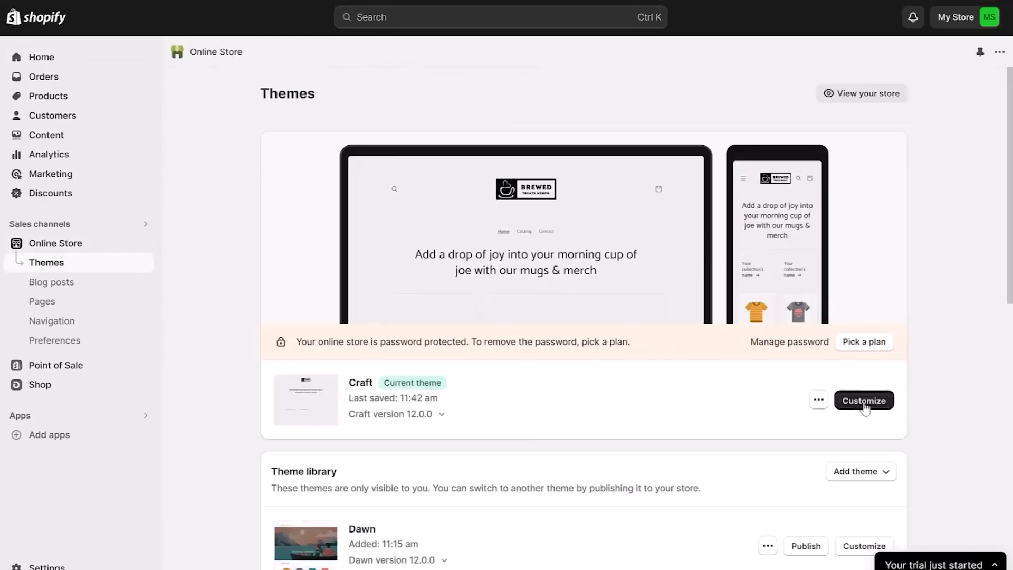
pyautogui.click(864, 402)
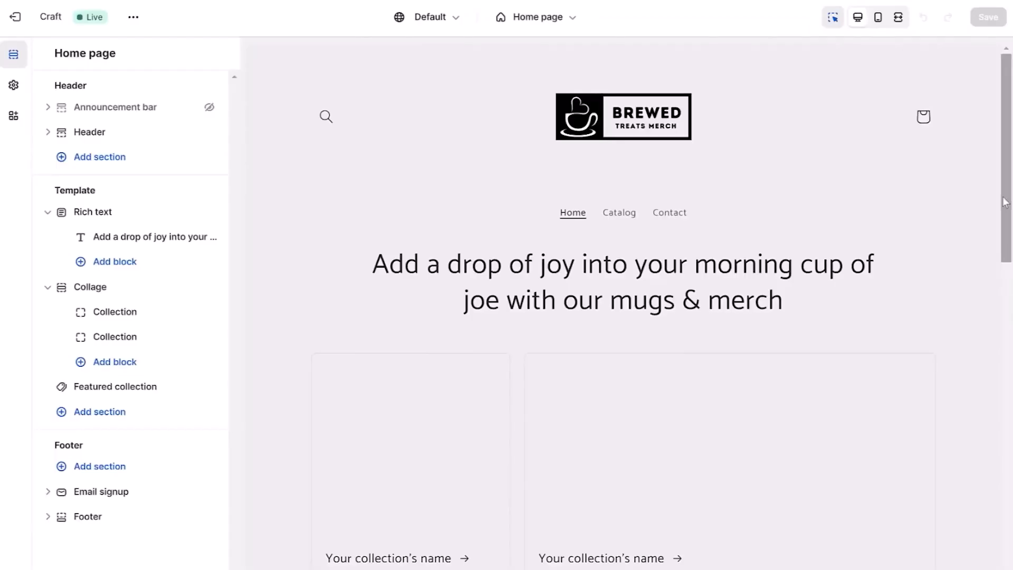
pyautogui.moveTo(1005, 202); pyautogui.dragTo(1006, 298)
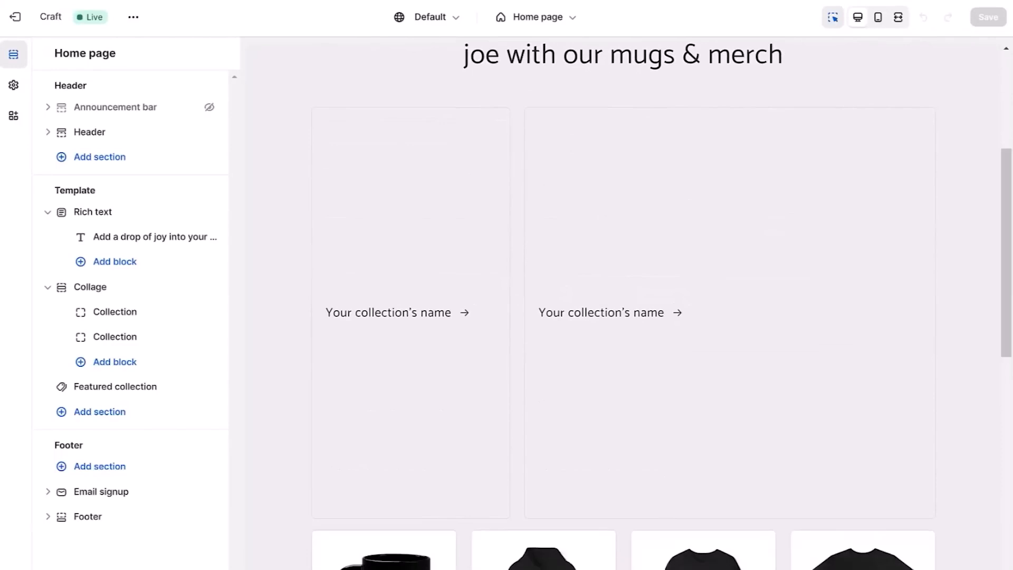
# Assign the Enamel Mugs collection to the first collection block of the collage section.
pyautogui.click(114, 313)
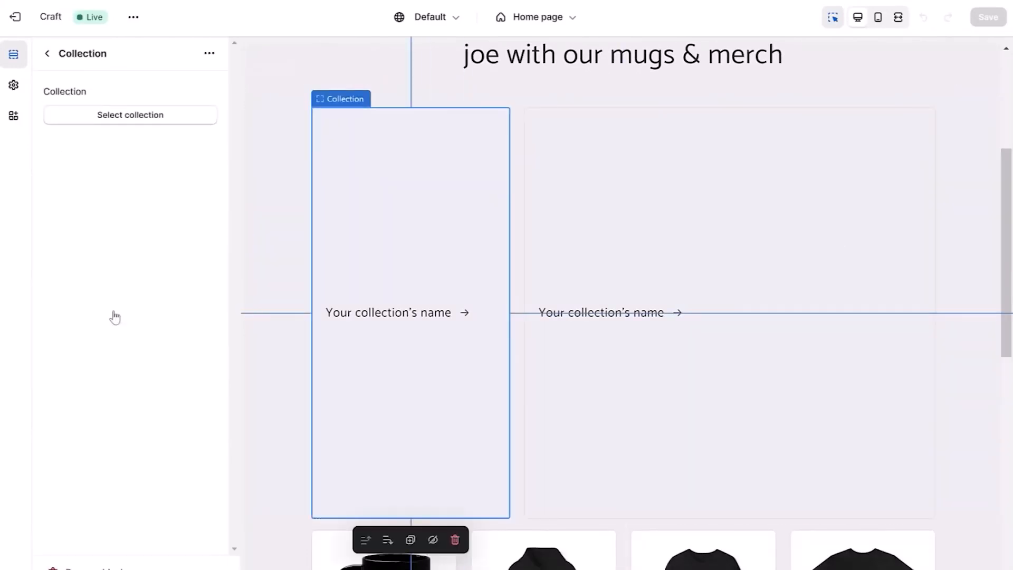
pyautogui.click(116, 116)
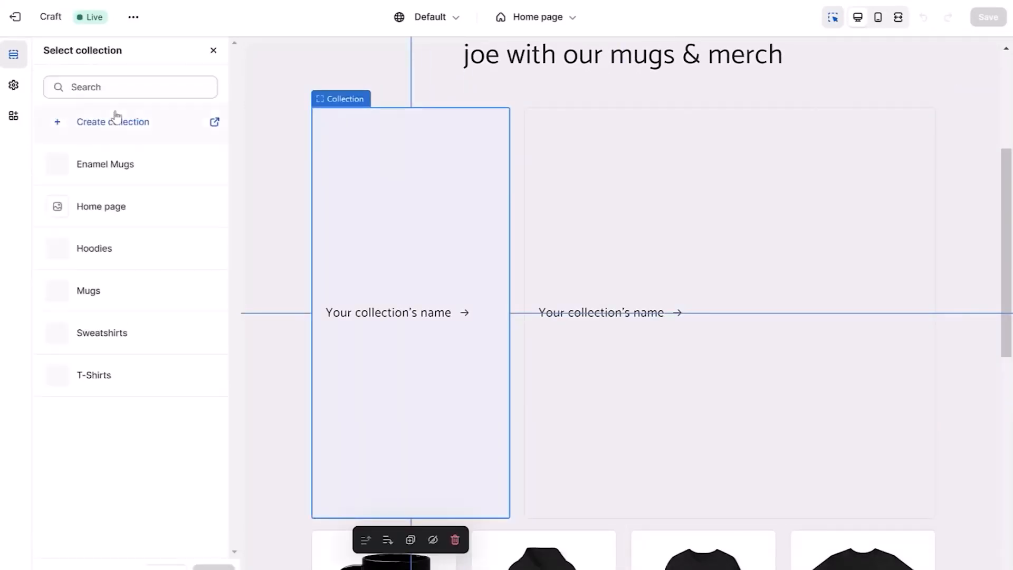
pyautogui.click(118, 165)
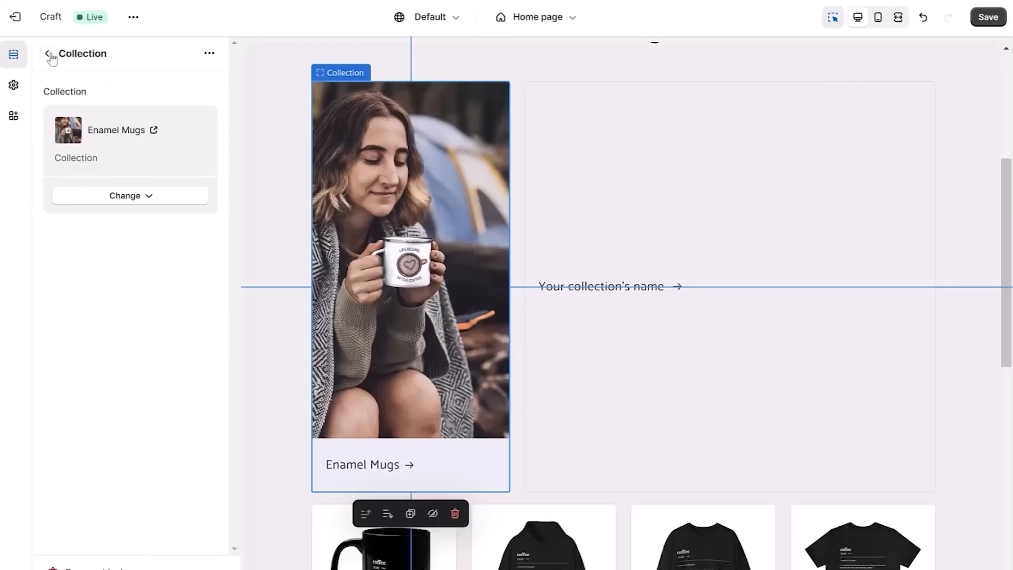
pyautogui.click(47, 54)
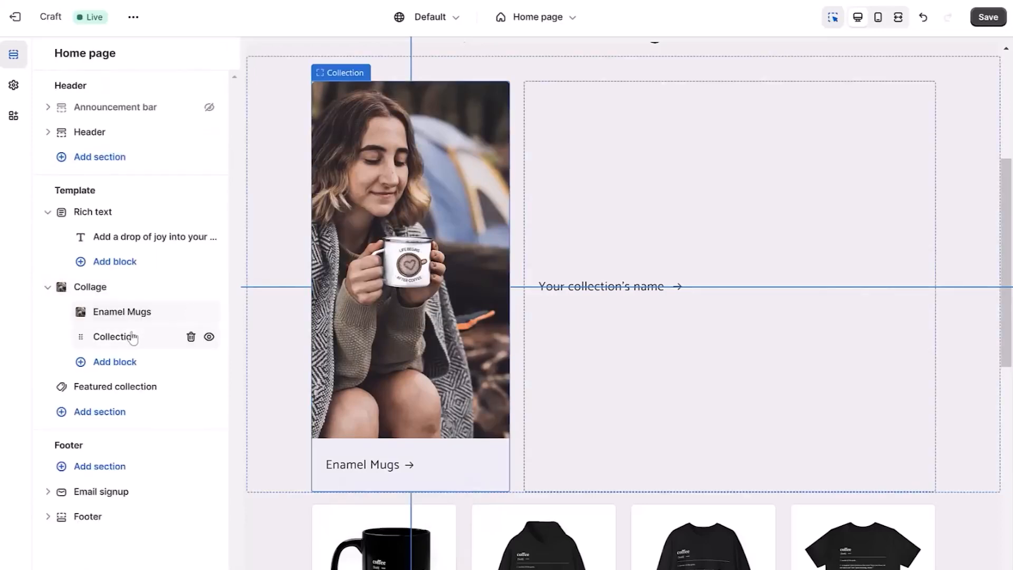
# Assign the Mugs collection to the second collection block of the collage section.
pyautogui.click(113, 337)
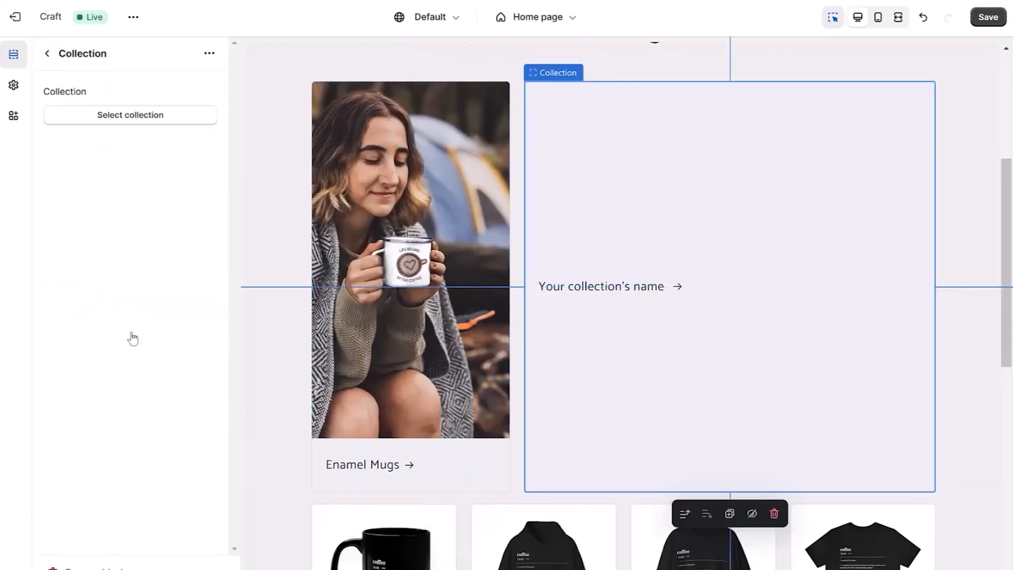
pyautogui.click(116, 117)
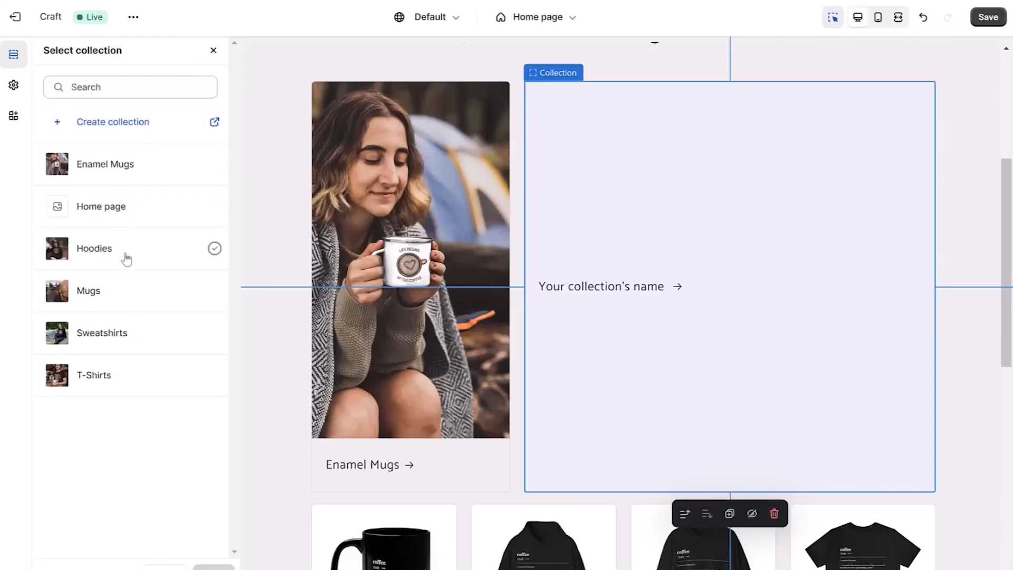
pyautogui.click(126, 288)
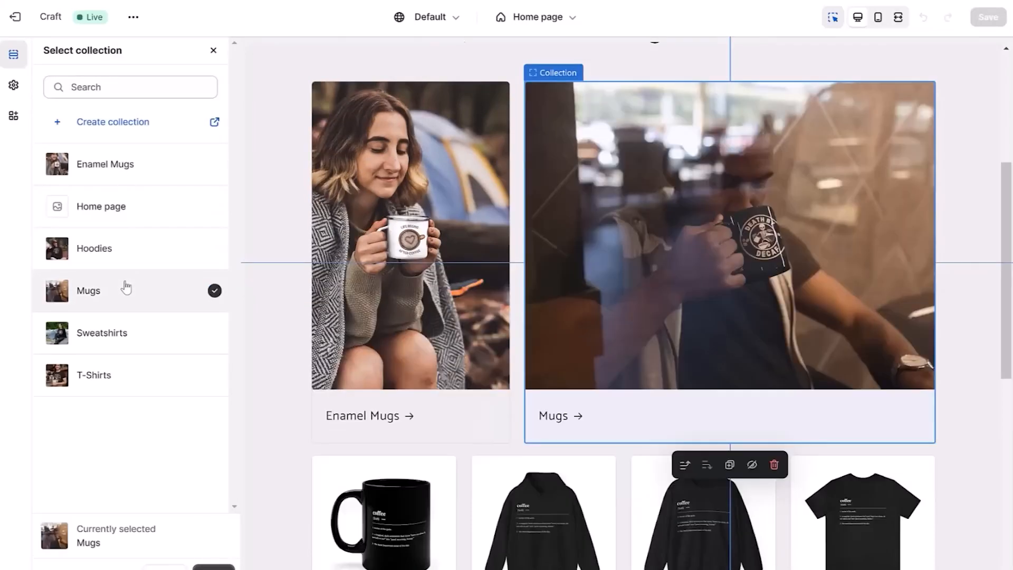
pyautogui.click(213, 568)
pyautogui.click(46, 51)
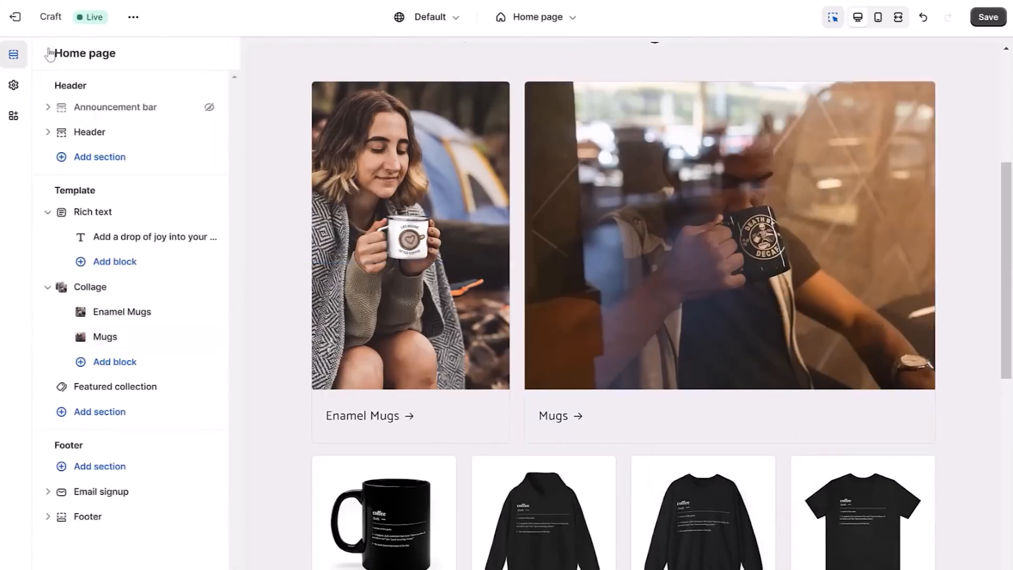
# Change the collection shown in the featured collection section to Home page.
pyautogui.scroll(-5, 610, 401)
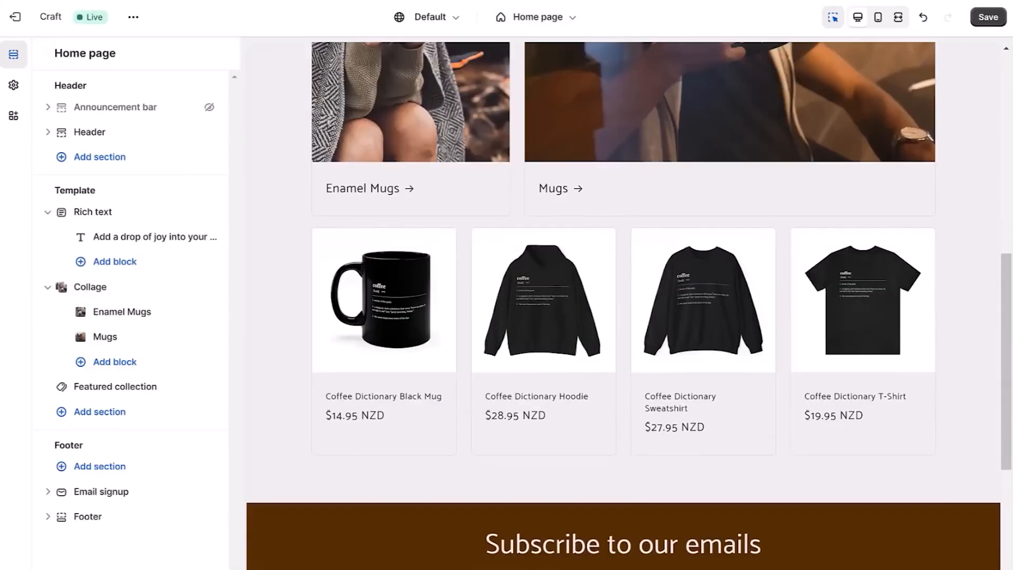
pyautogui.click(98, 387)
pyautogui.scroll(-4, 180, 218)
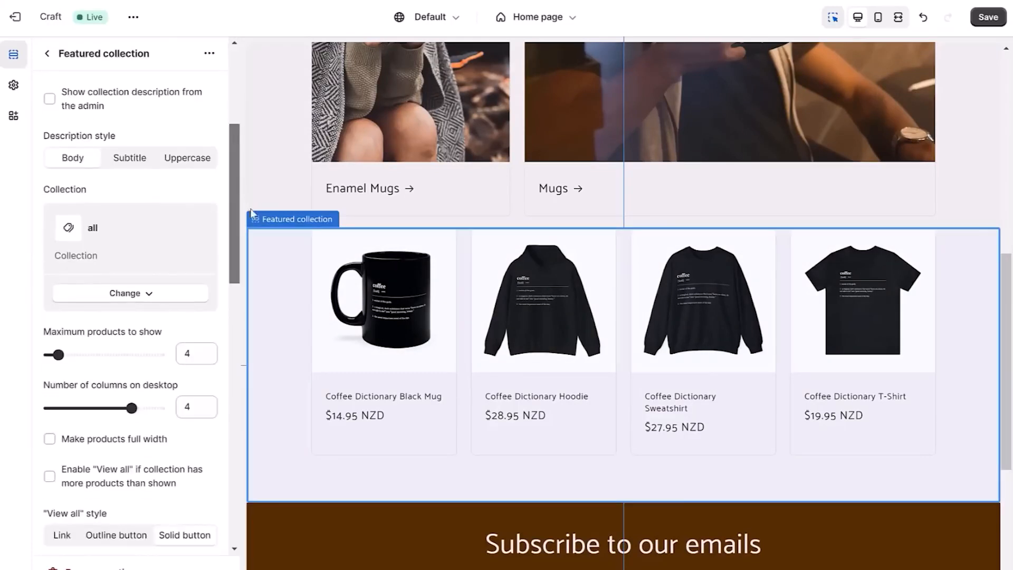
pyautogui.click(139, 264)
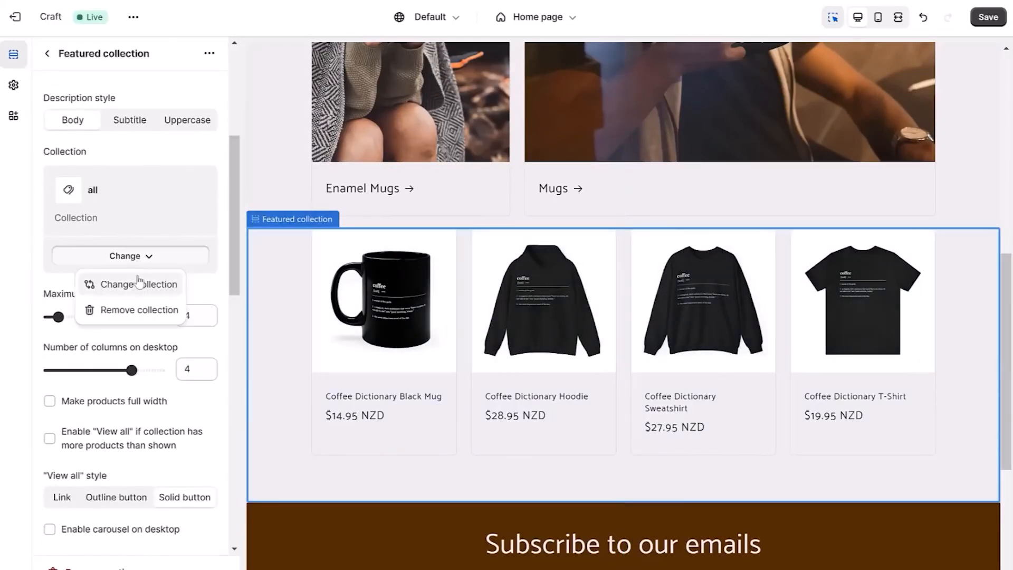
pyautogui.click(139, 285)
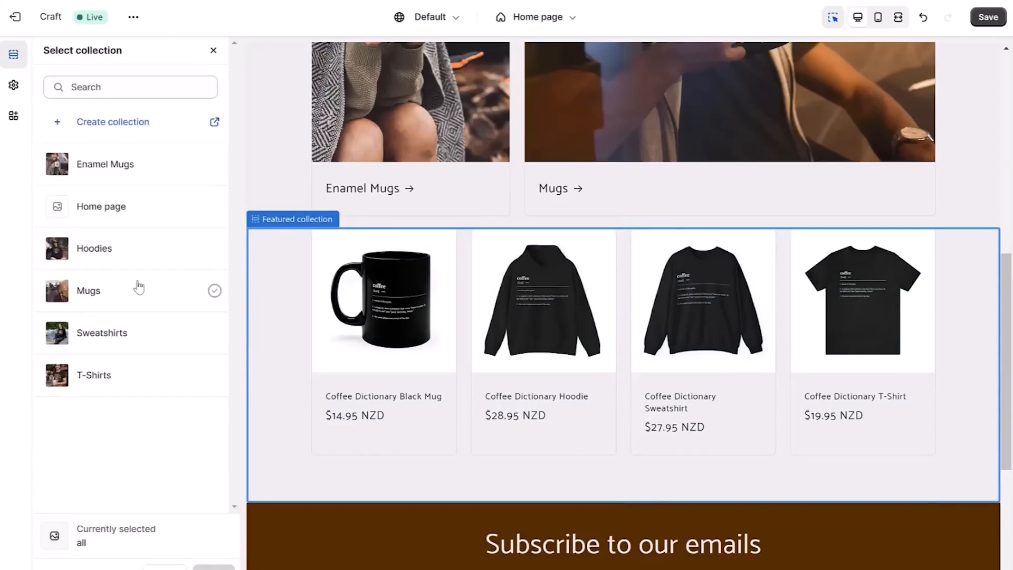
pyautogui.click(96, 212)
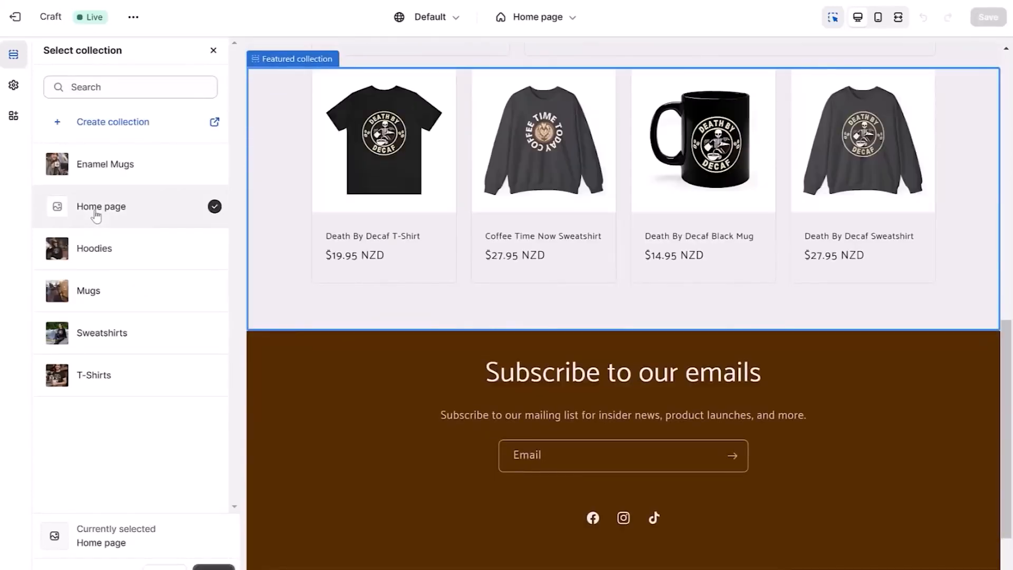
pyautogui.click(214, 568)
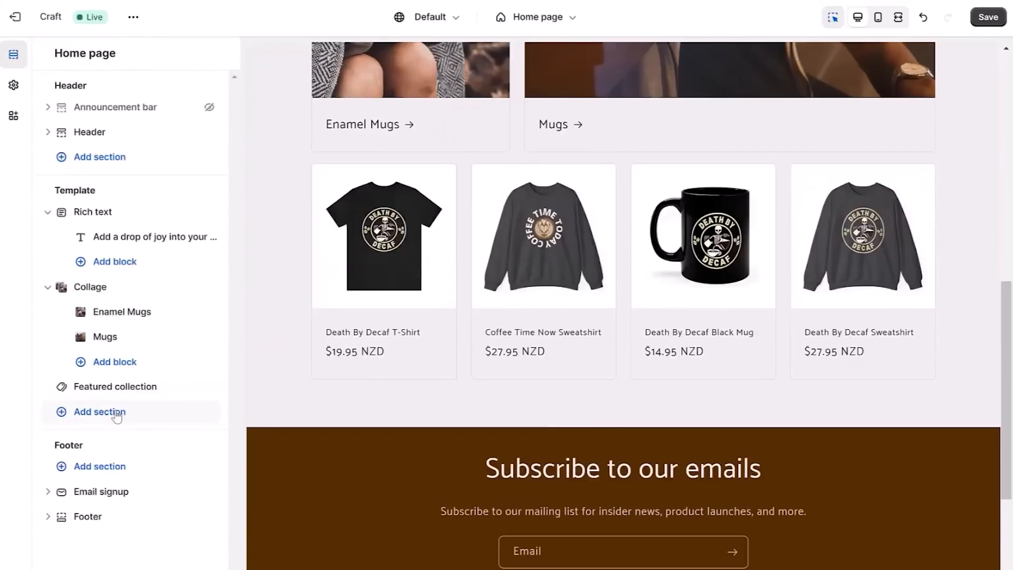
# Add a Collection list section to the home page template below the featured collection.
pyautogui.click(100, 412)
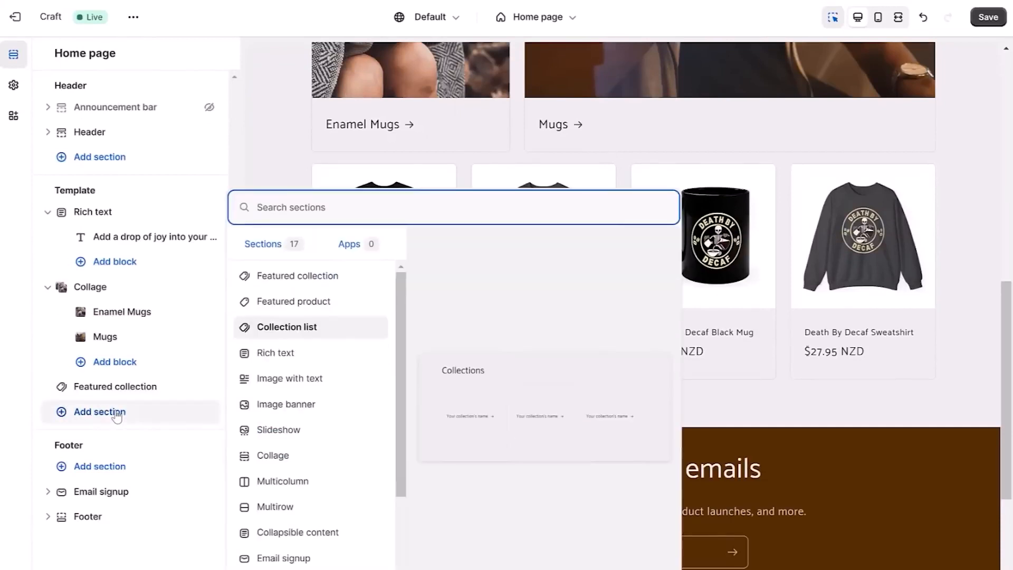
pyautogui.click(271, 340)
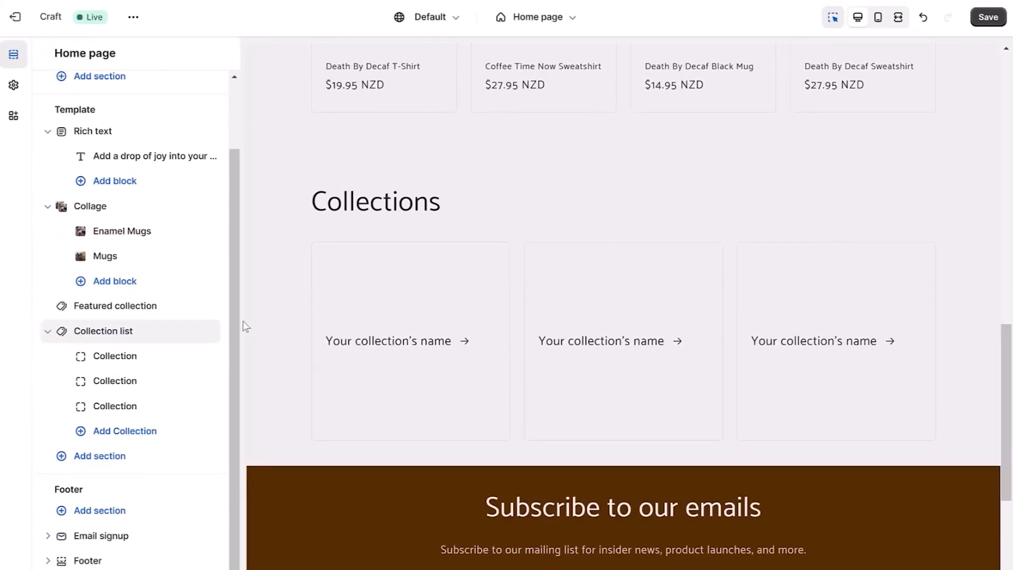
# Clear the collection list section's heading and set its image ratio to Portrait.
pyautogui.click(103, 331)
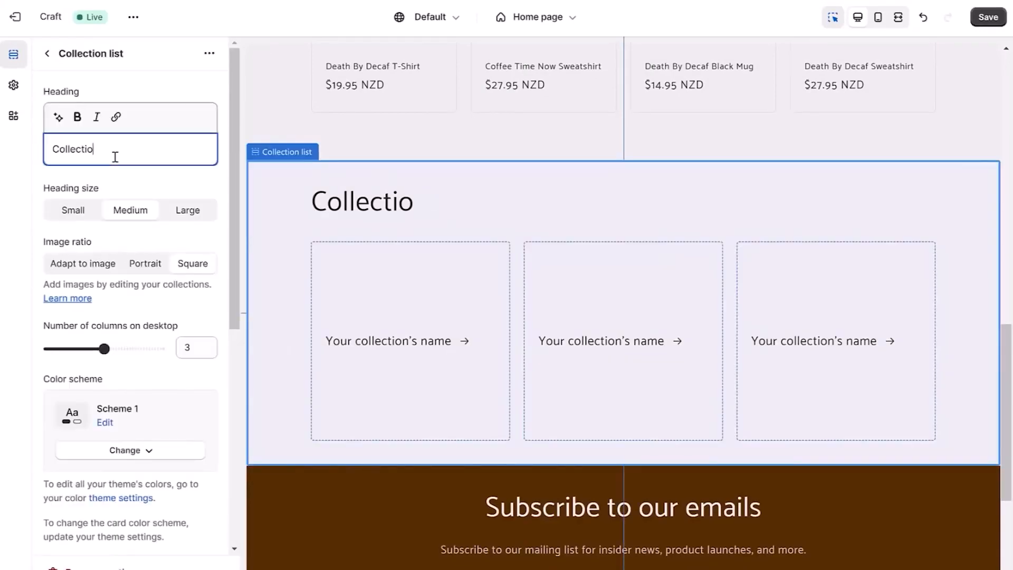
pyautogui.press('BackSpace')
pyautogui.press('BackSpace')
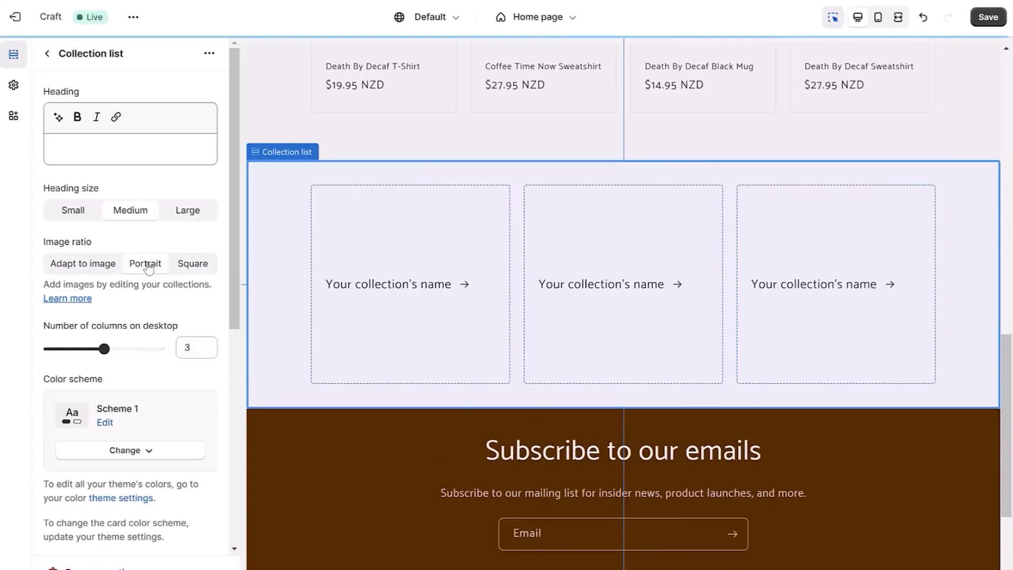
pyautogui.click(43, 53)
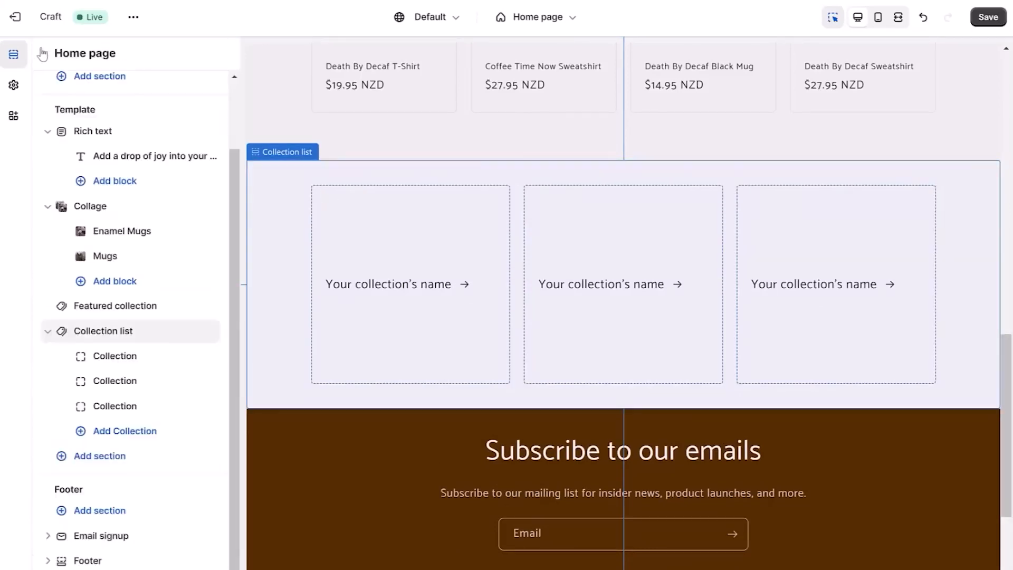
# Assign the T-Shirts collection to the first block of the collection list section.
pyautogui.click(130, 361)
pyautogui.click(97, 117)
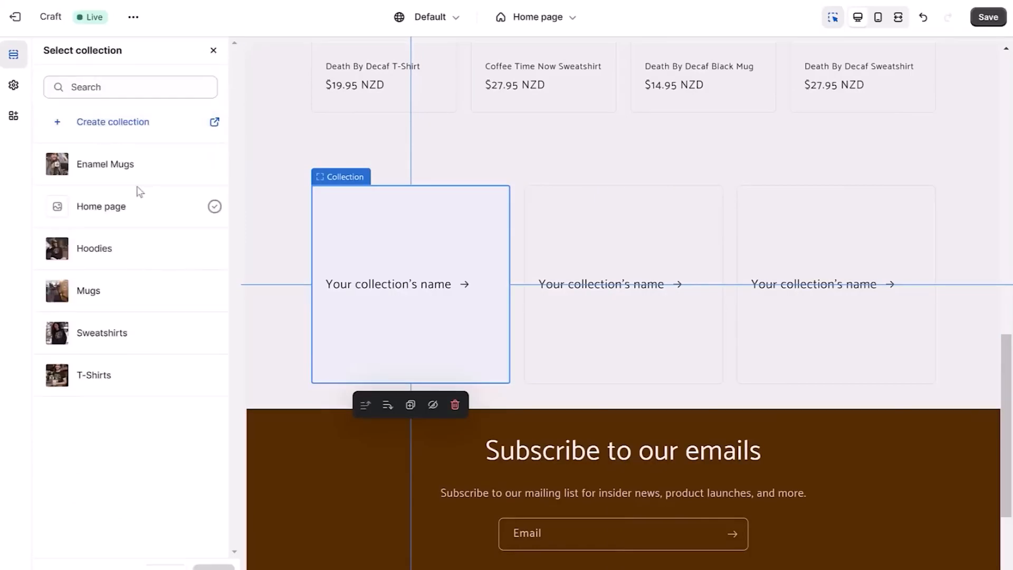
pyautogui.click(101, 377)
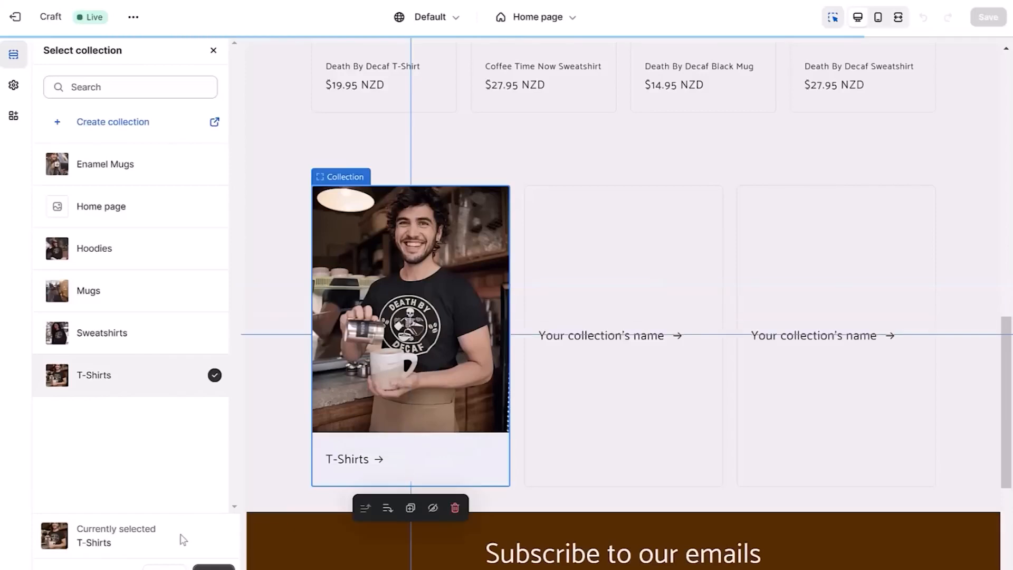
pyautogui.click(214, 568)
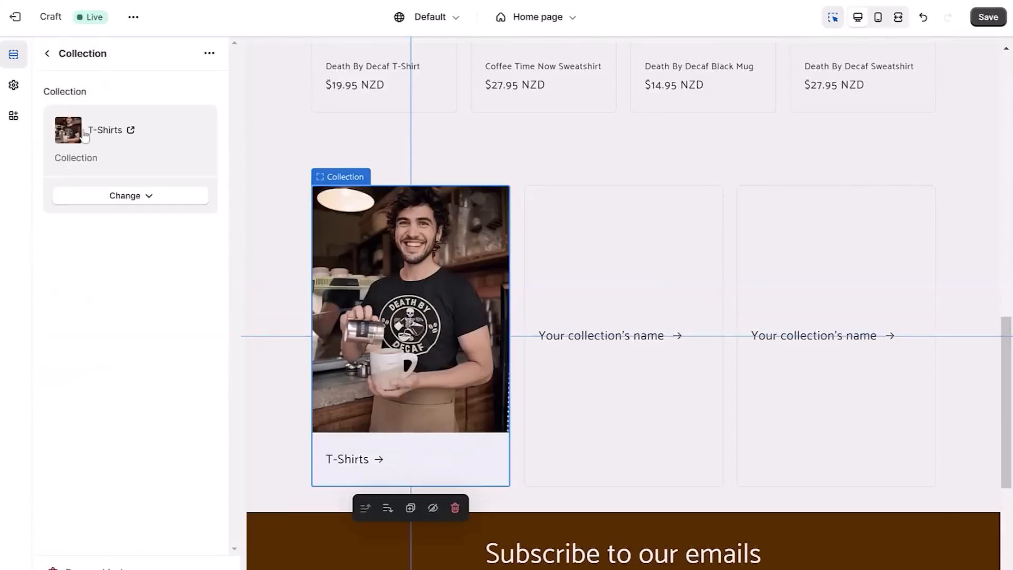
pyautogui.click(48, 55)
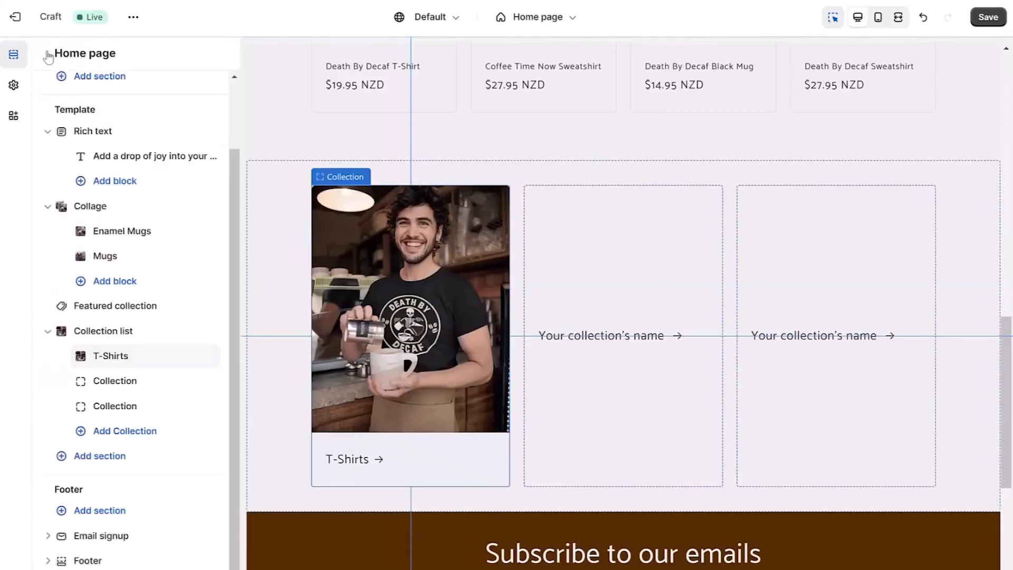
# Assign the Hoodies collection to the second block of the collection list section.
pyautogui.click(115, 381)
pyautogui.click(96, 114)
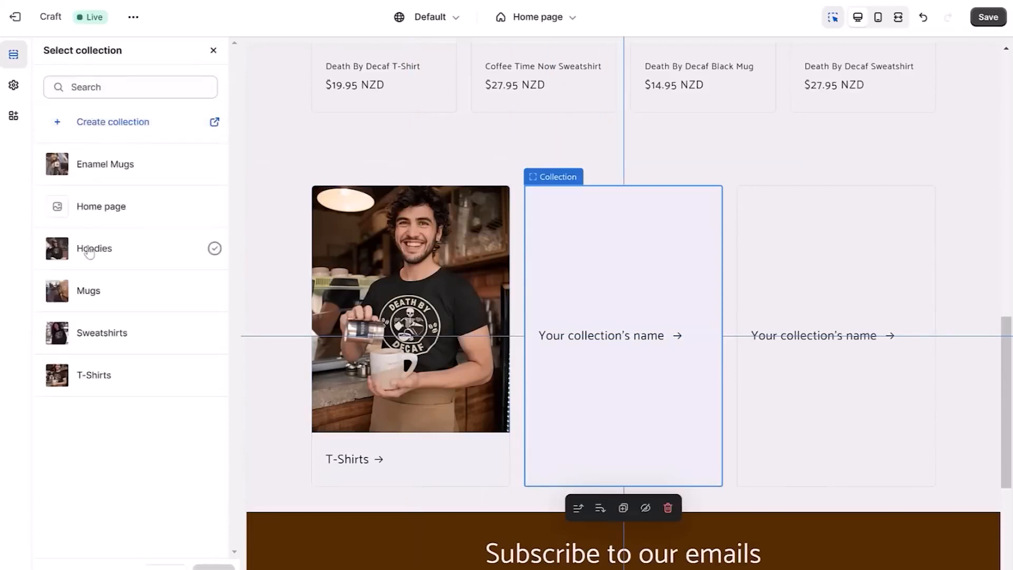
pyautogui.click(89, 254)
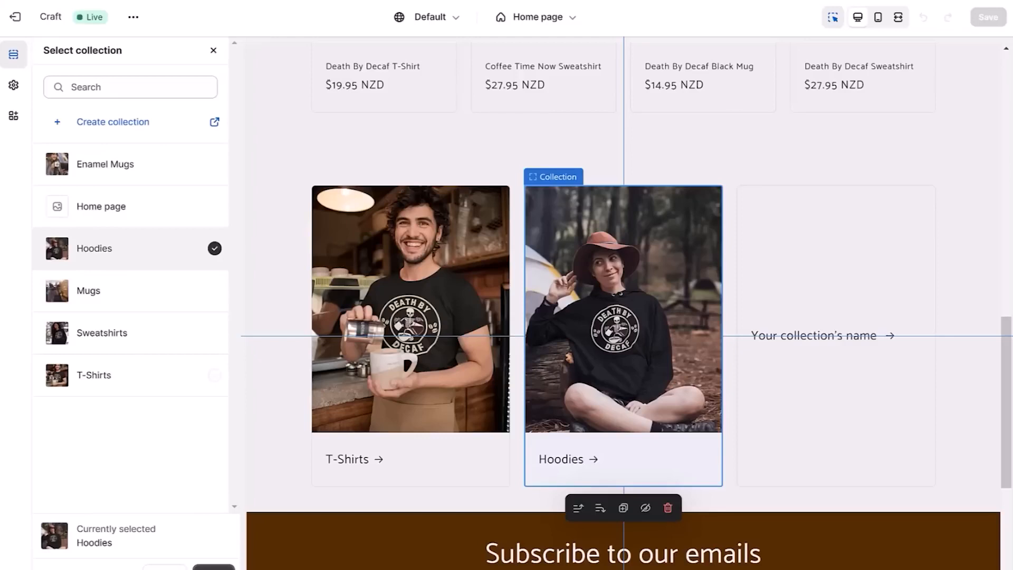
pyautogui.click(213, 569)
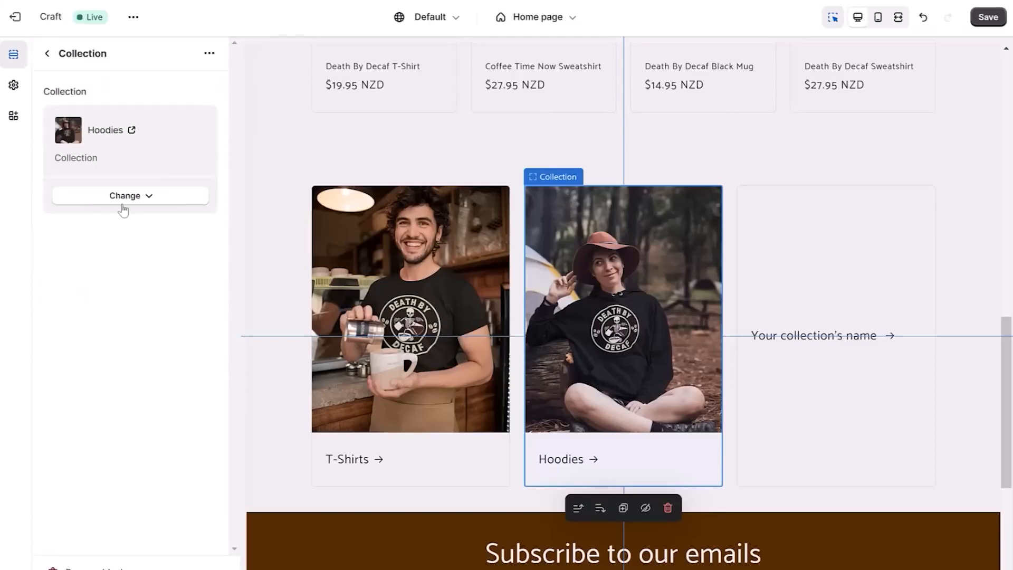
pyautogui.click(47, 55)
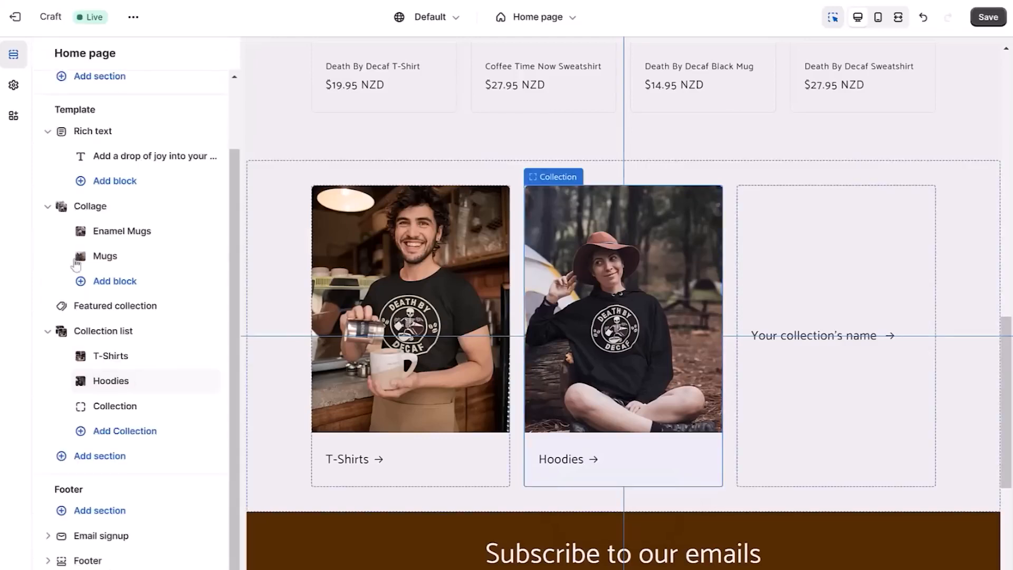
# Assign the Sweatshirts collection to the third block of the collection list section and save the theme.
pyautogui.click(114, 414)
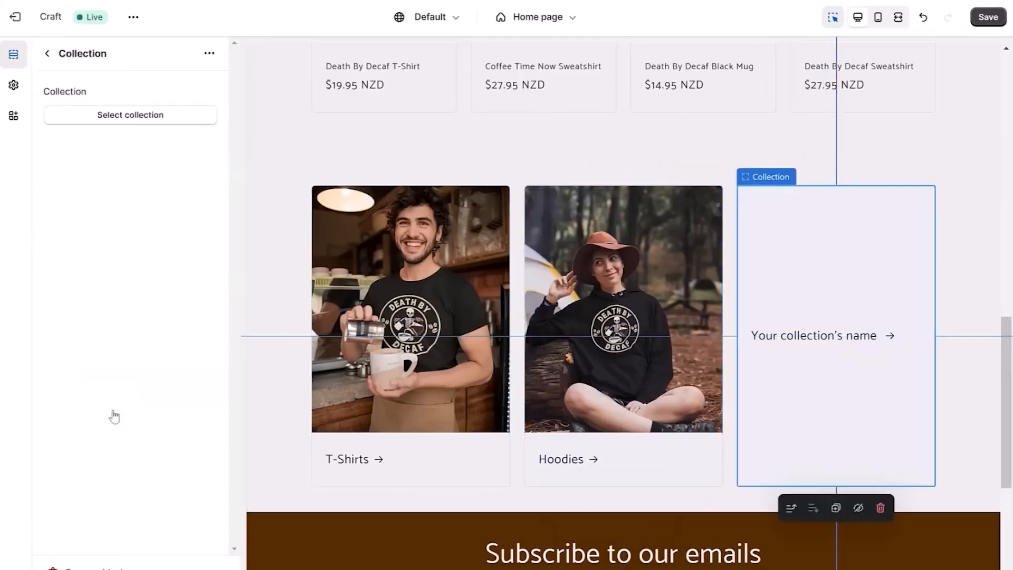
pyautogui.click(109, 126)
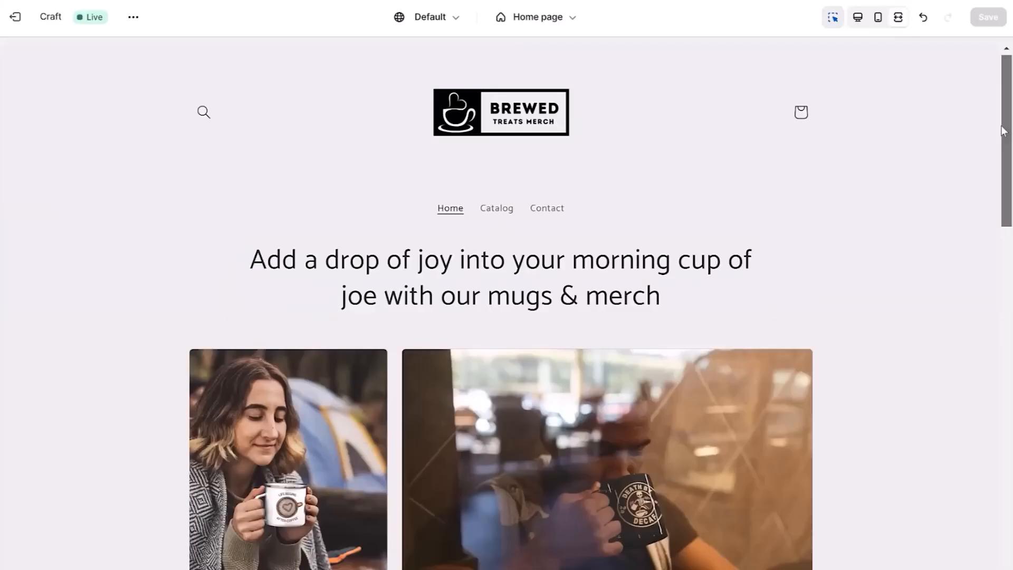
pyautogui.moveTo(1003, 129); pyautogui.dragTo(1006, 288)
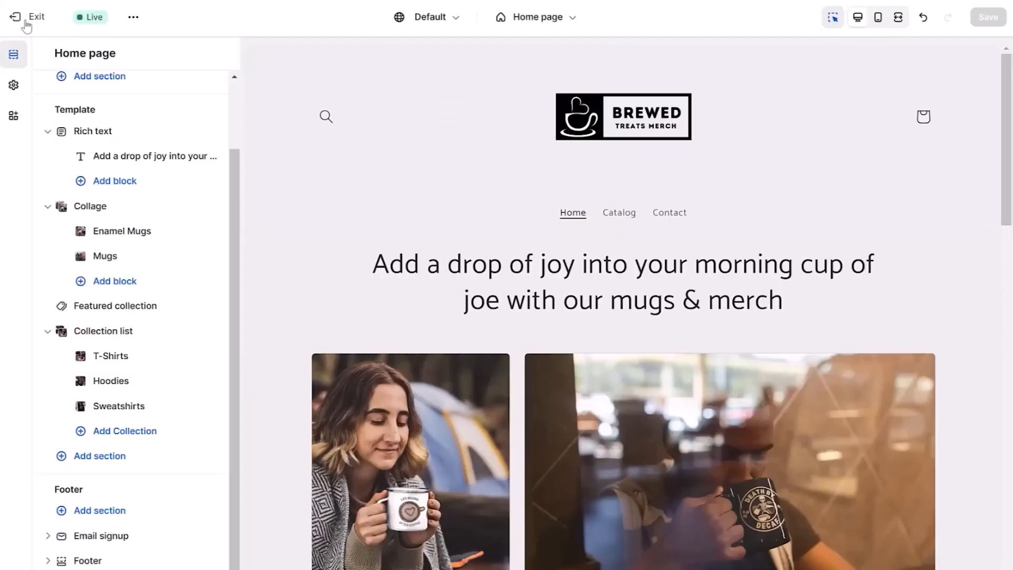
# Exit the theme editor and open the store's policy settings.
pyautogui.click(26, 21)
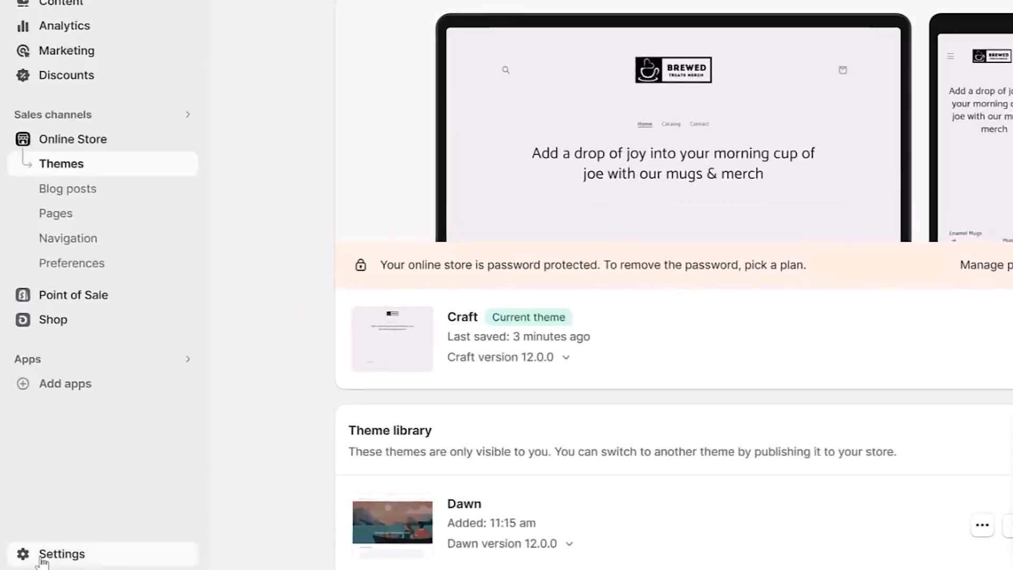
pyautogui.click(31, 567)
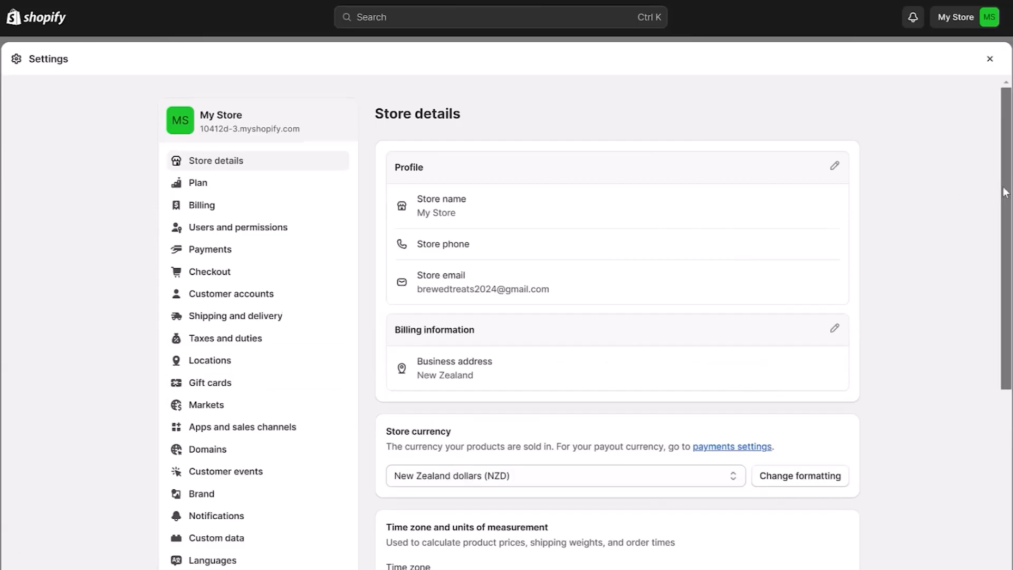
pyautogui.scroll(-3, 1006, 193)
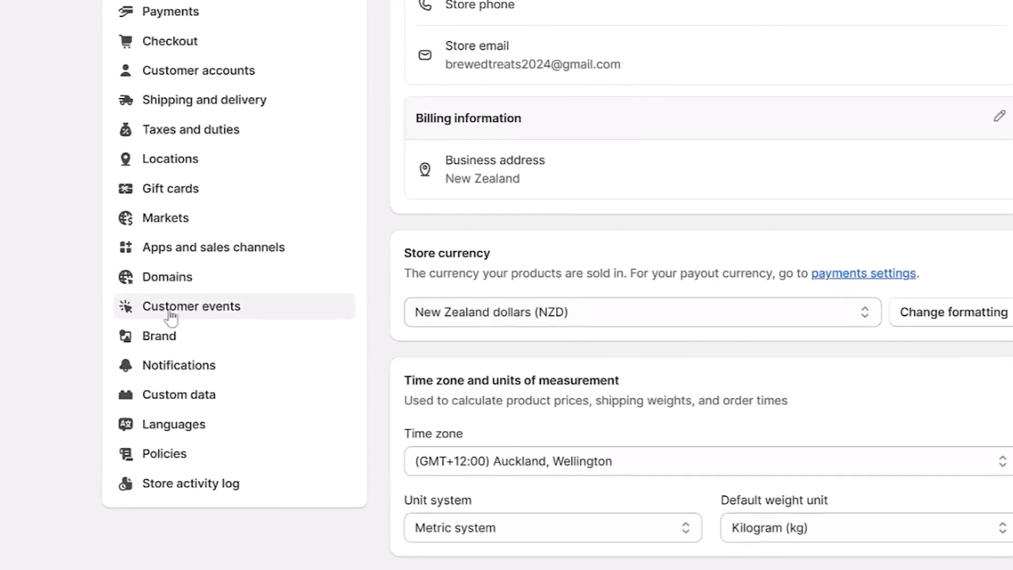
pyautogui.click(220, 461)
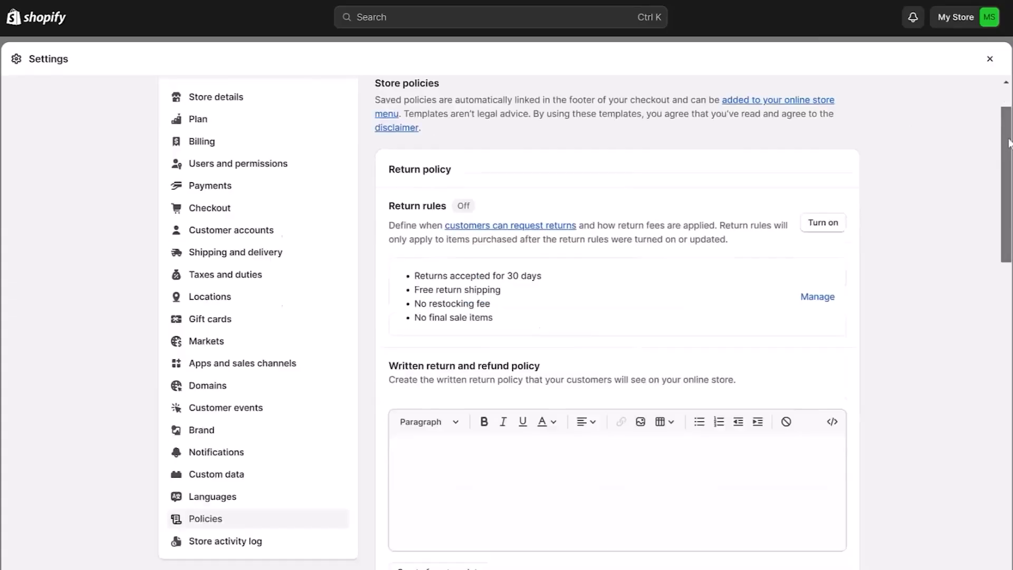
# Replace the return policy's first two paragraphs, stating no change-of-mind returns and returns only for faulty or damaged items, as each item is made to order.
pyautogui.scroll(-3, 1009, 182)
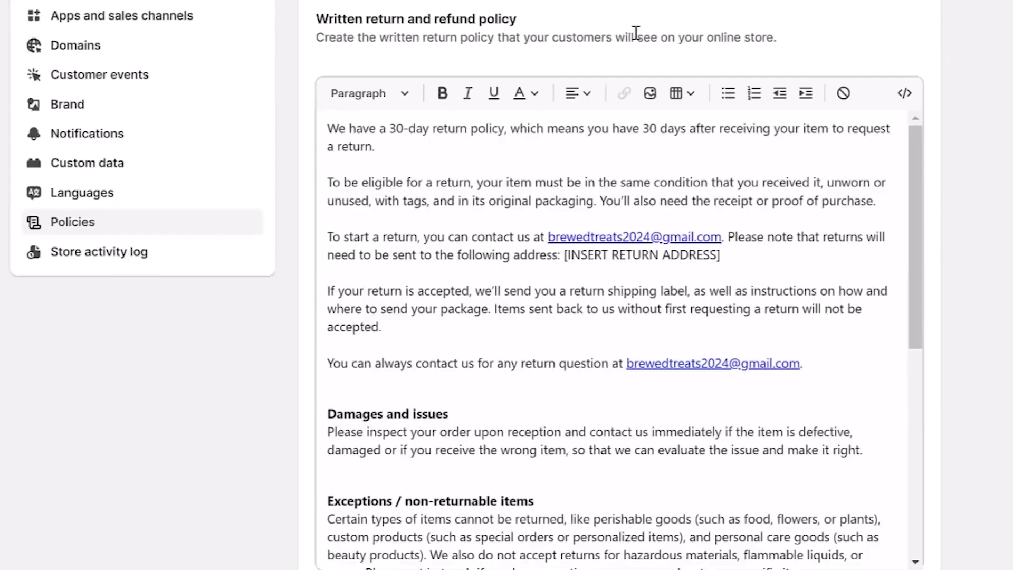
pyautogui.moveTo(876, 201); pyautogui.dragTo(328, 118)
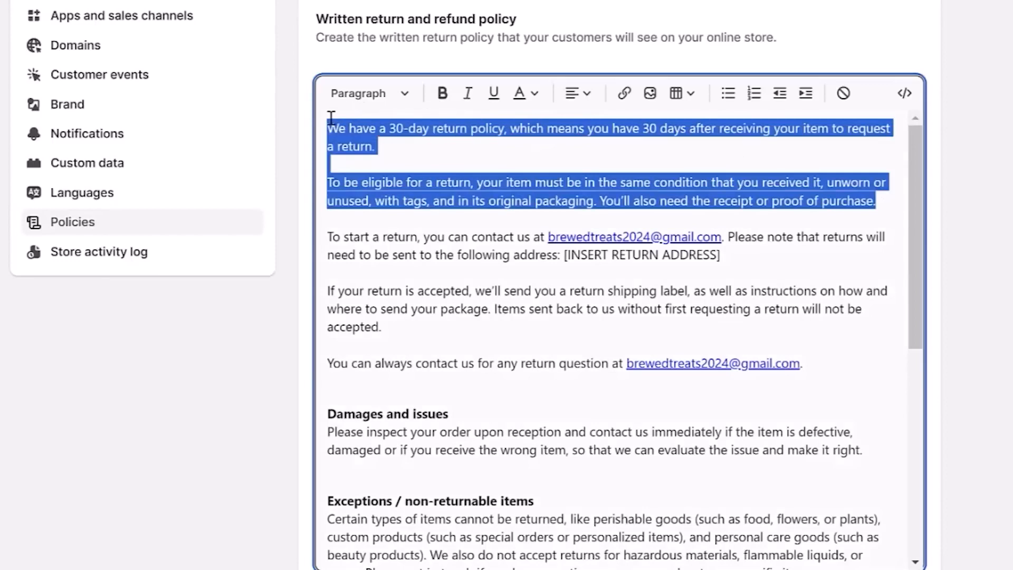
pyautogui.write('We dp m')
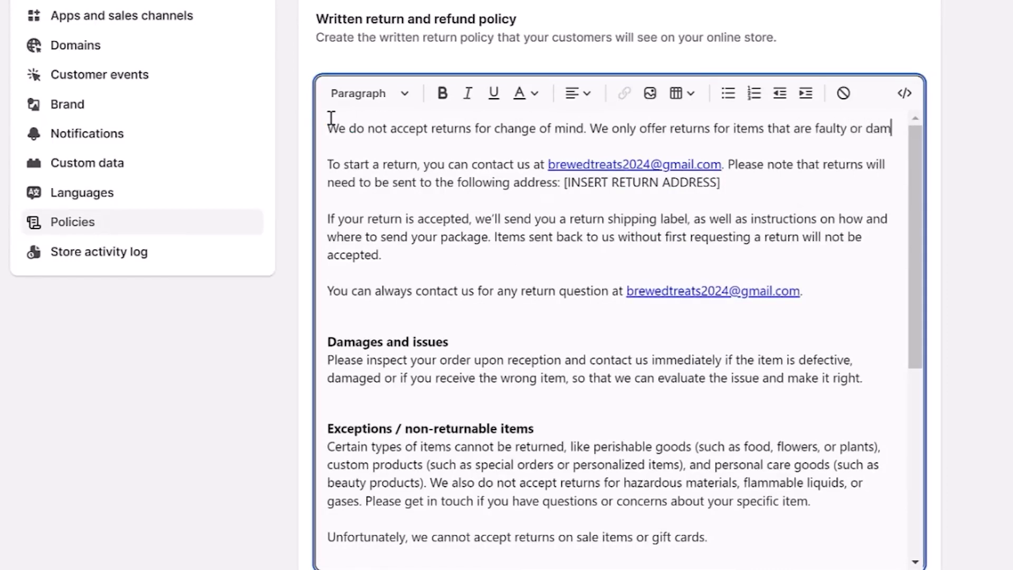
pyautogui.write('aged, as each item is made to order.')
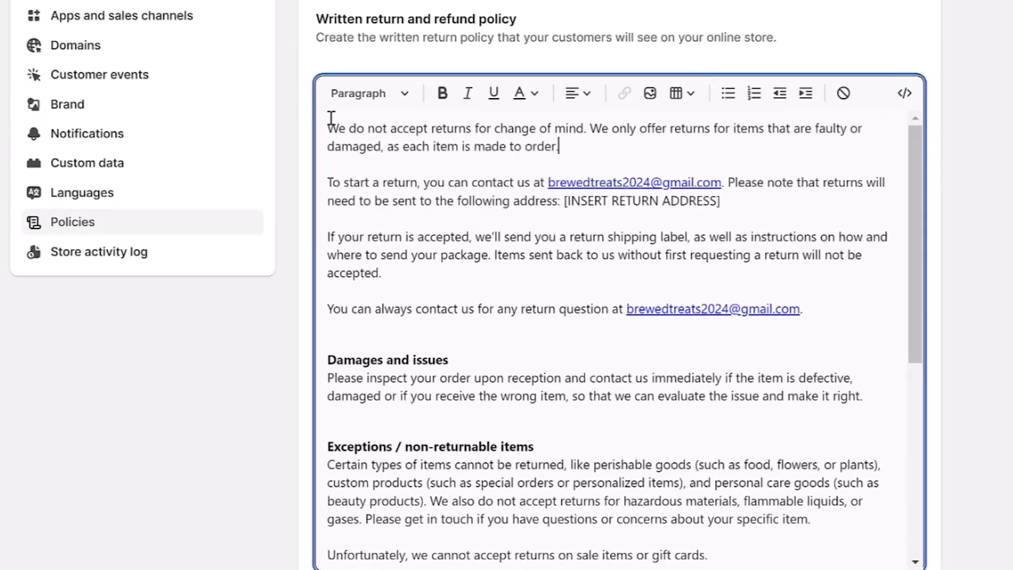
pyautogui.click(738, 206)
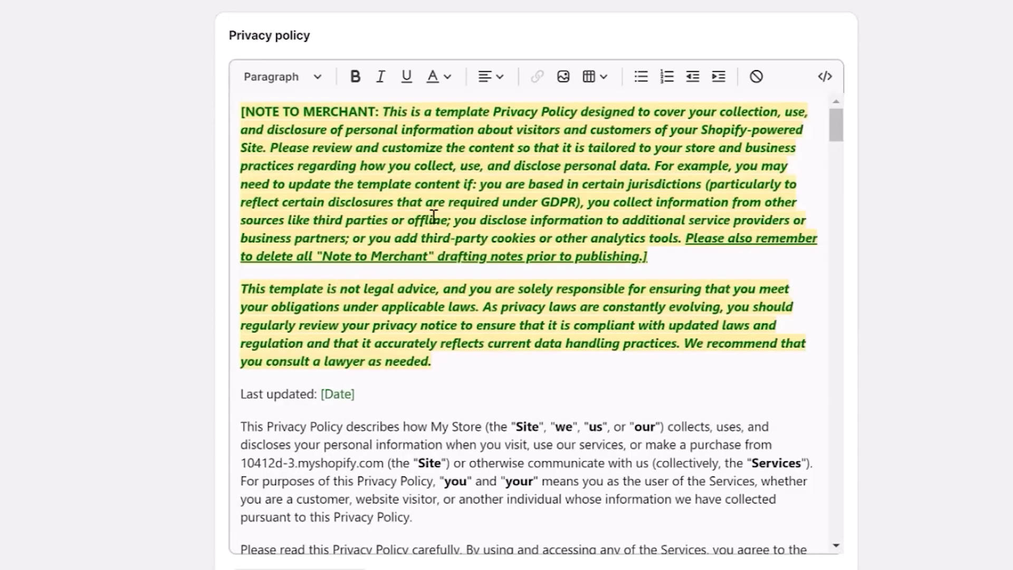
# Delete the merchant note paragraphs at the start of the privacy policy and fill in January 6 as the last-updated date.
pyautogui.moveTo(837, 139); pyautogui.dragTo(853, 458)
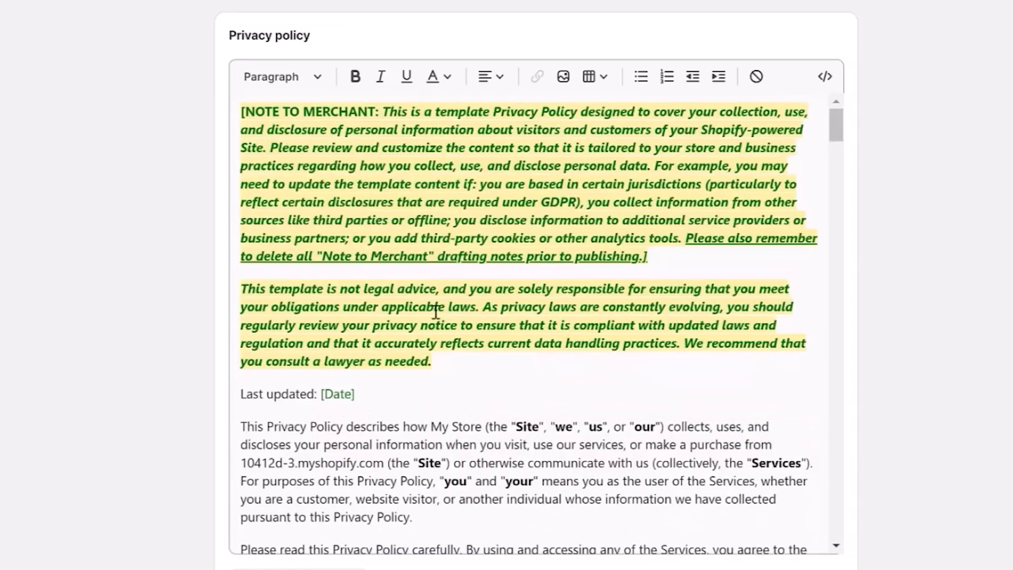
pyautogui.click(449, 355)
pyautogui.moveTo(447, 354); pyautogui.dragTo(244, 108)
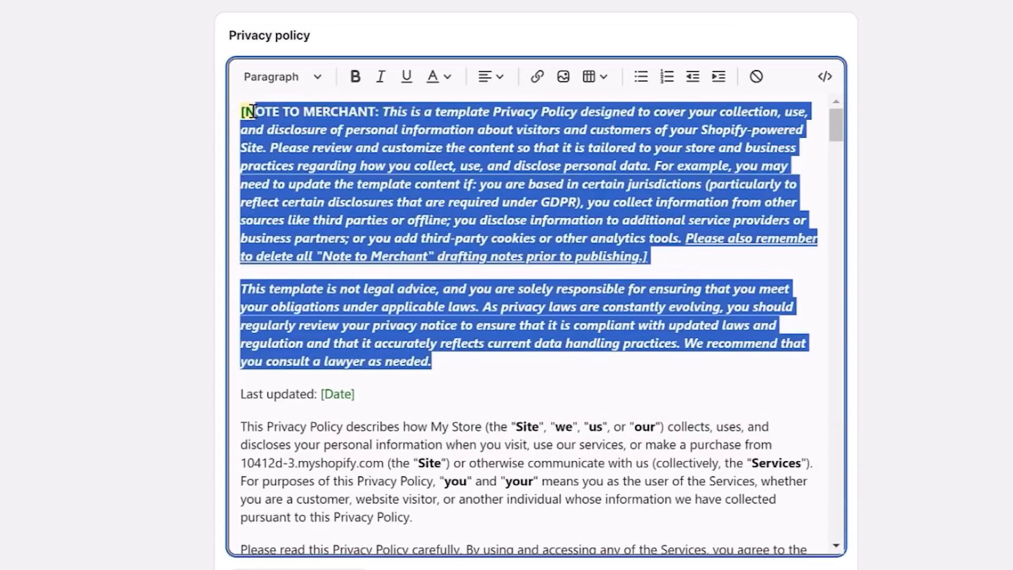
pyautogui.press('BackSpace')
pyautogui.press('Delete')
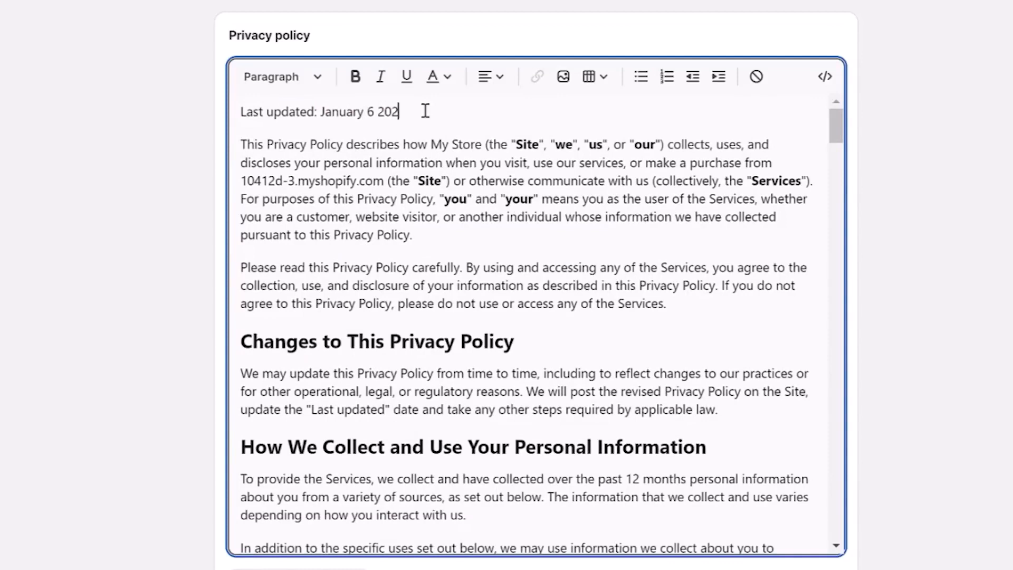
# Clear the formatting of the privacy policy's "sold" and "shared" personal information paragraph and the table below it.
pyautogui.moveTo(240, 183); pyautogui.dragTo(719, 380)
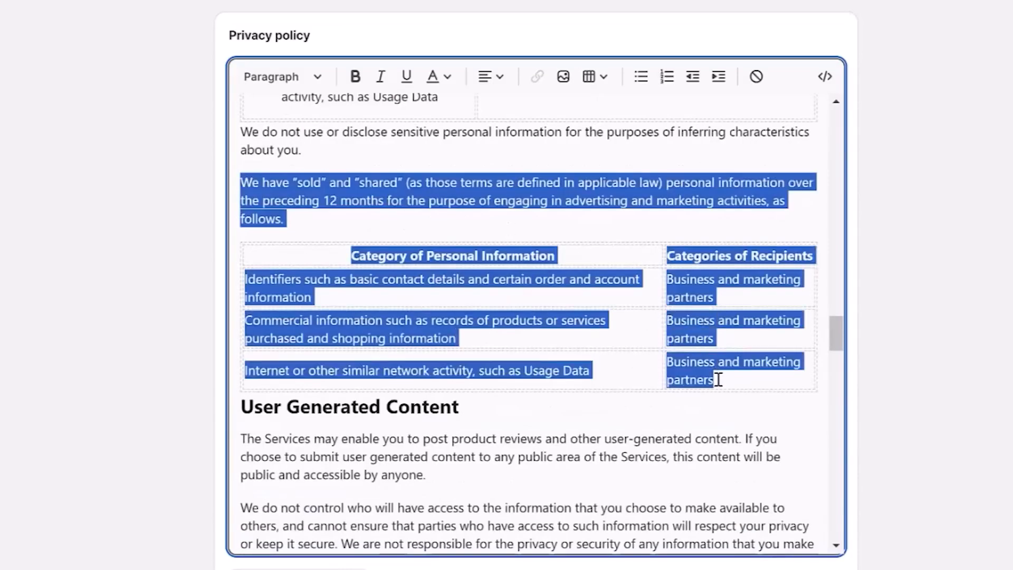
pyautogui.click(756, 77)
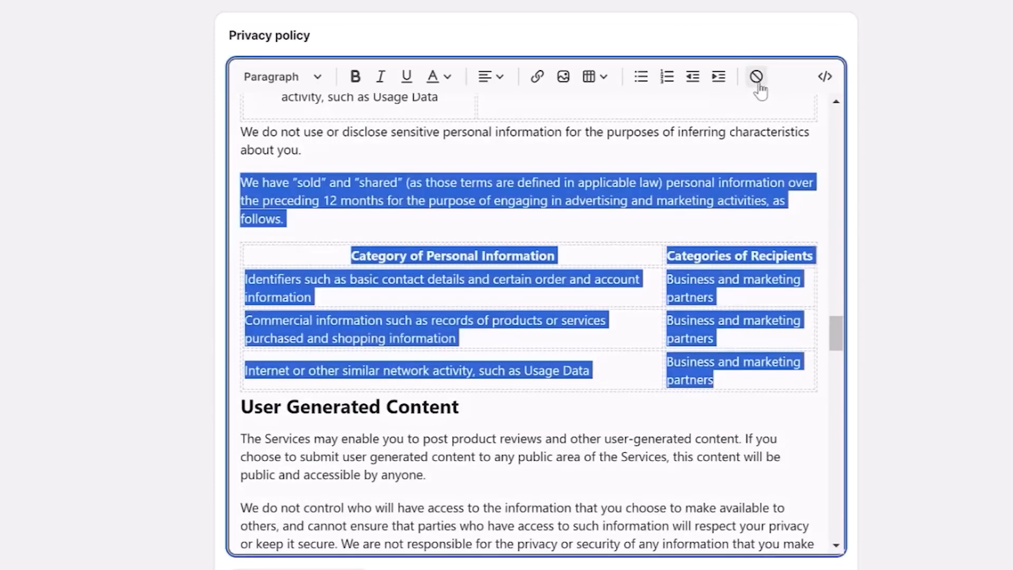
pyautogui.click(716, 189)
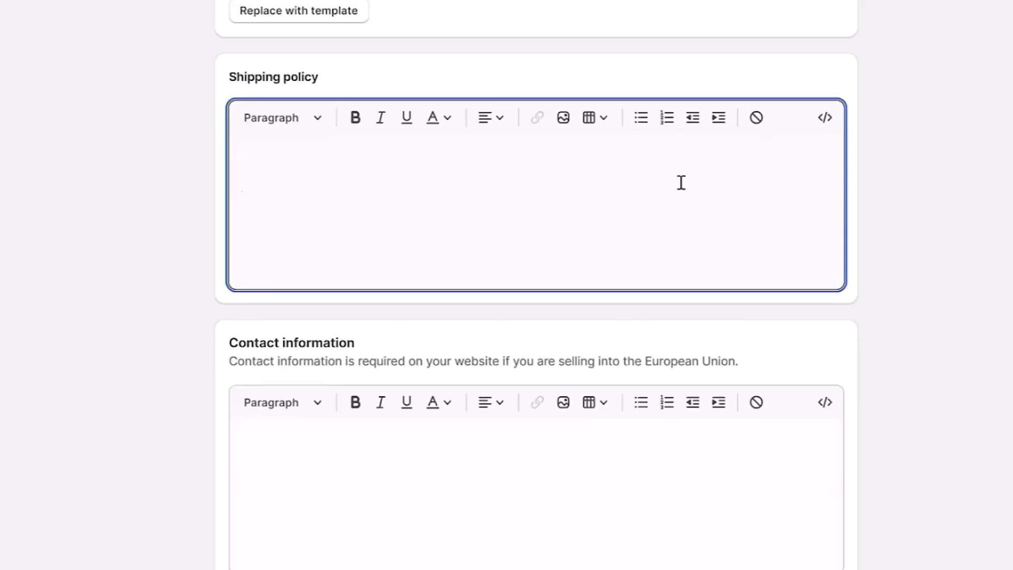
# Paste the prepared text into the shipping policy and save the store policies.
pyautogui.write('These are our average shipping times:  USA: 2-5 Business Days Canada: 10-30 Business Days Australia: 10-30 Business Days Rest Of World: 10-30 Business Days  In addition, please allow 2-3 business days for production as each item is made to order.  Note: During holidays, our production times are 2-5 business days on average.  If you have any questions about your order please contact us. We are very happy to assist!')
pyautogui.click(974, 546)
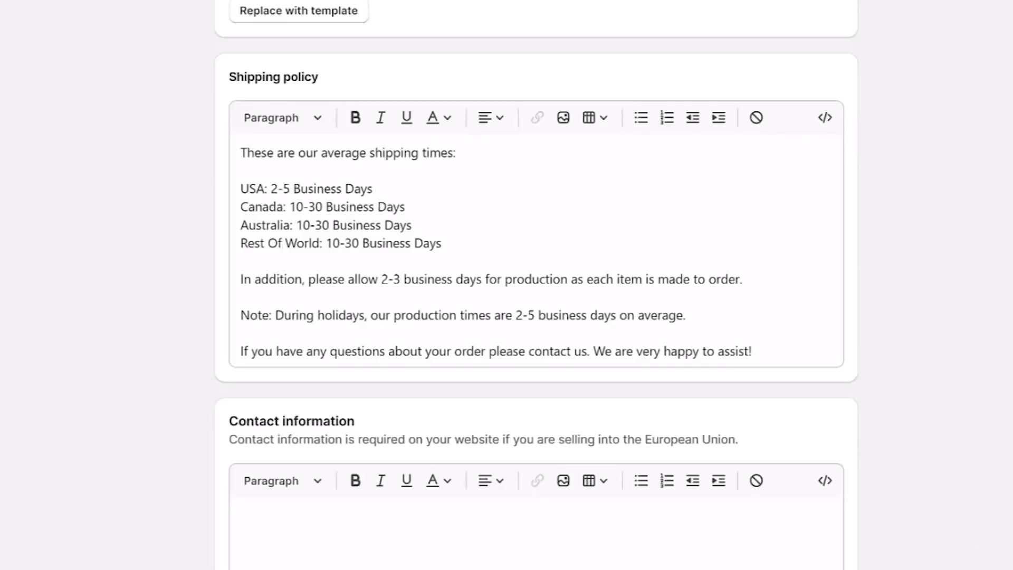
pyautogui.scroll(-5, 536, 285)
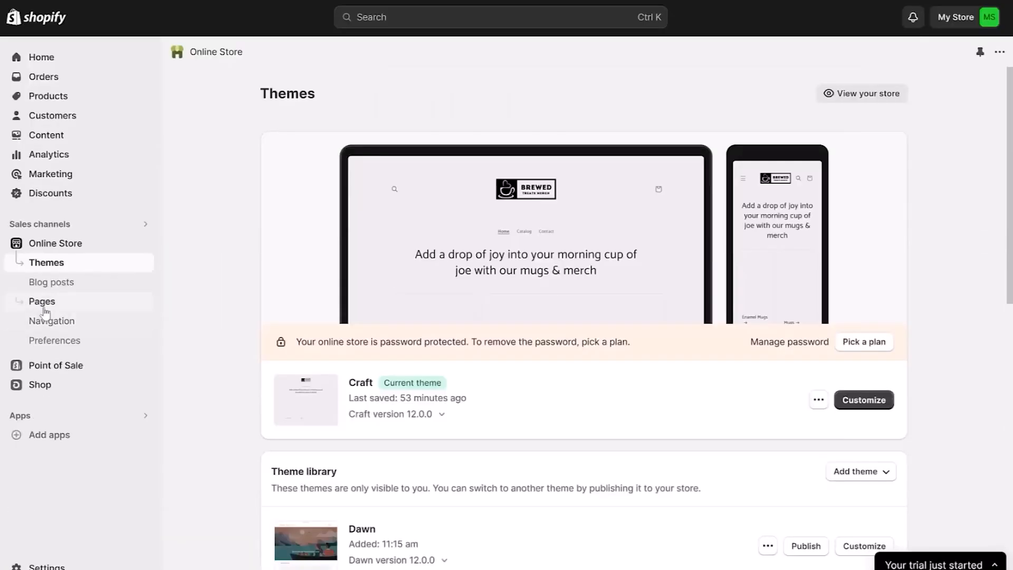
# Open the Contact page from the online store's pages and view its contact form on the storefront.
pyautogui.click(45, 307)
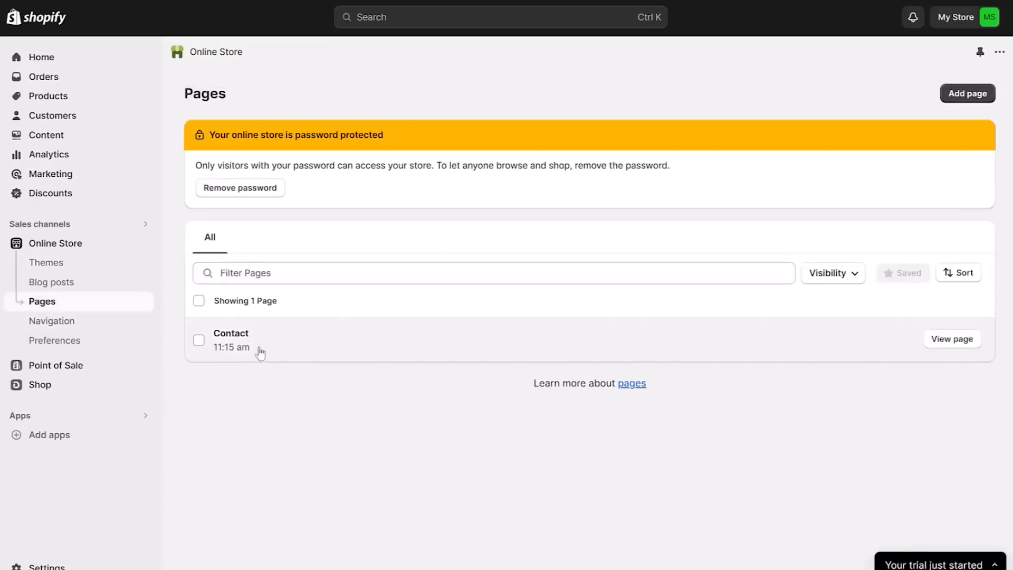
pyautogui.click(261, 351)
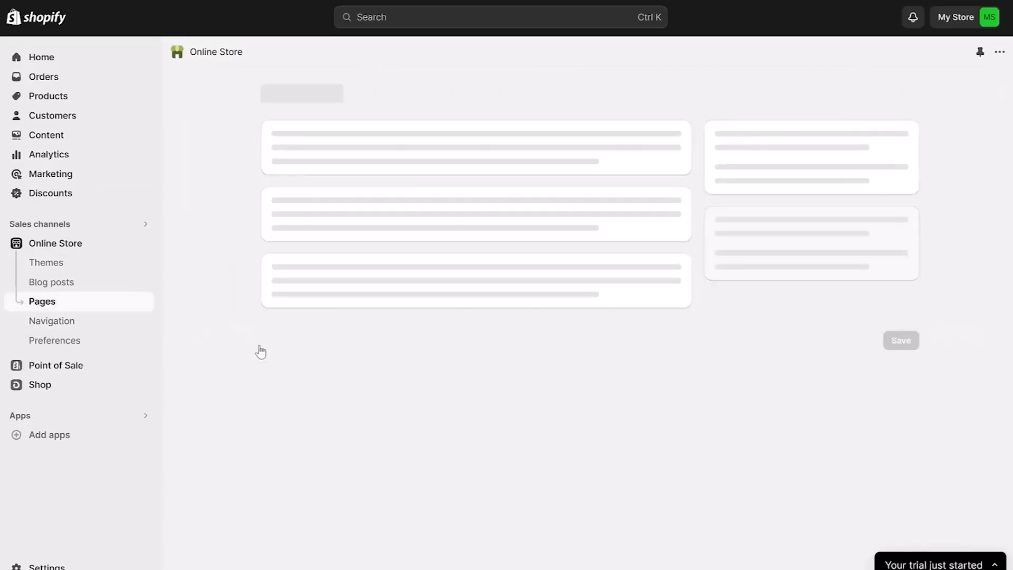
pyautogui.click(834, 93)
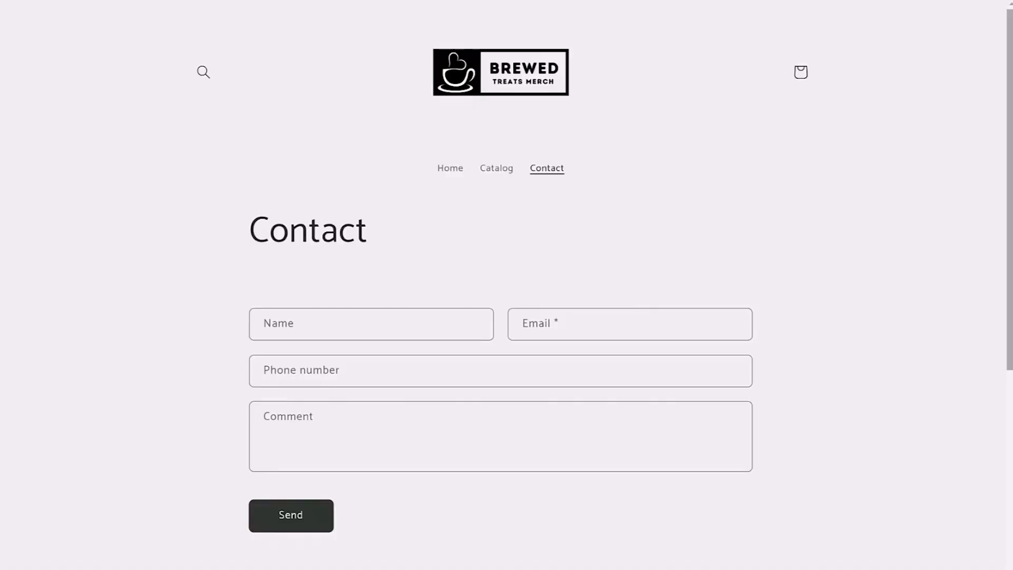
pyautogui.scroll(-3, 507, 285)
pyautogui.scroll(3, 1010, 119)
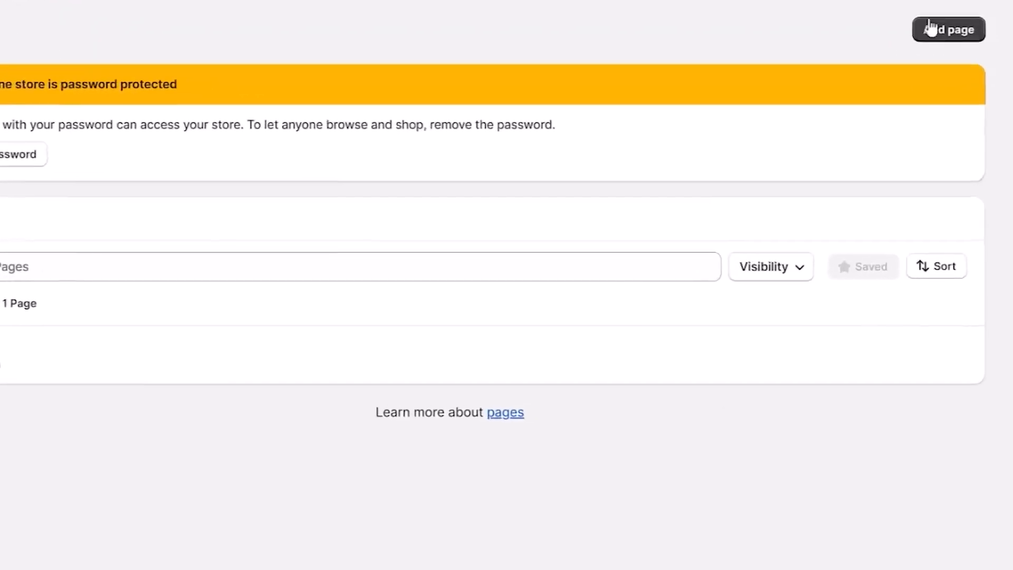
# Add a new page titled "About Us" and paste the prepared Brewed Treats text as its content.
pyautogui.click(933, 35)
pyautogui.write('About U')
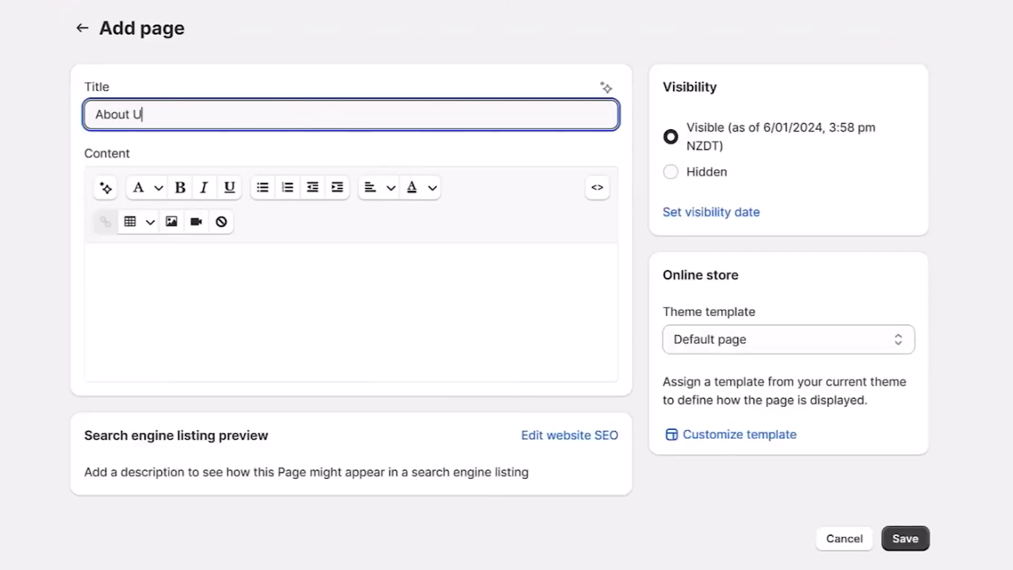
pyautogui.click(210, 367)
pyautogui.hotkey('ctrl', 'v')
# Remove the extra blank lines between the paragraphs of the About Us page content.
pyautogui.click(121, 540)
pyautogui.press('BackSpace')
pyautogui.click(100, 422)
pyautogui.press('BackSpace')
pyautogui.click(99, 371)
pyautogui.press('BackSpace')
pyautogui.click(95, 326)
pyautogui.press('BackSpace')
pyautogui.scroll(7, 94, 326)
pyautogui.click(94, 286)
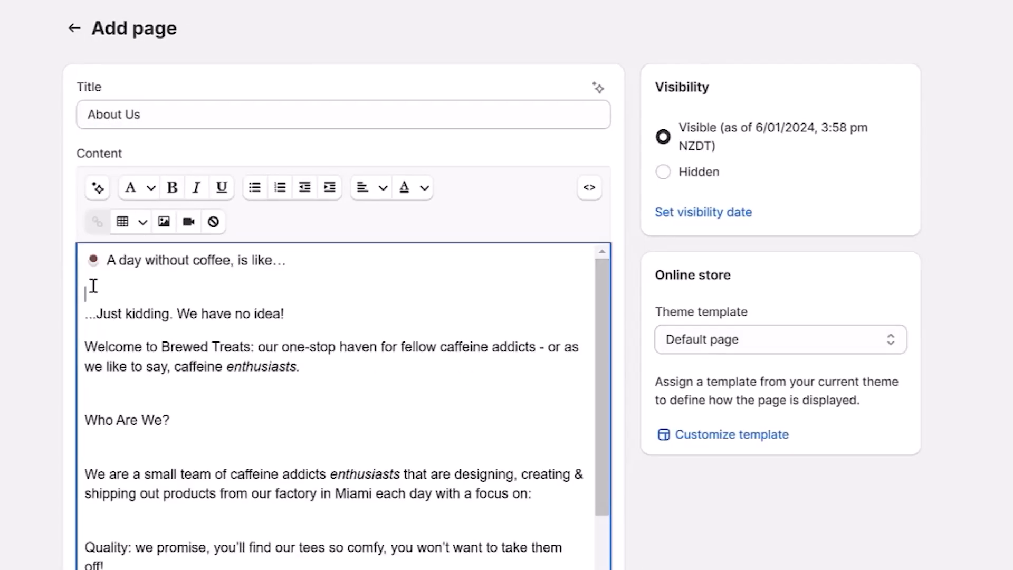
pyautogui.press('BackSpace')
pyautogui.click(116, 373)
pyautogui.press('BackSpace')
pyautogui.click(118, 402)
pyautogui.press('BackSpace')
pyautogui.click(120, 464)
pyautogui.press('BackSpace')
# Make the "Who Are We?" heading bold and turn the Quality, Environment and Service paragraphs into a bulleted list.
pyautogui.click(89, 378)
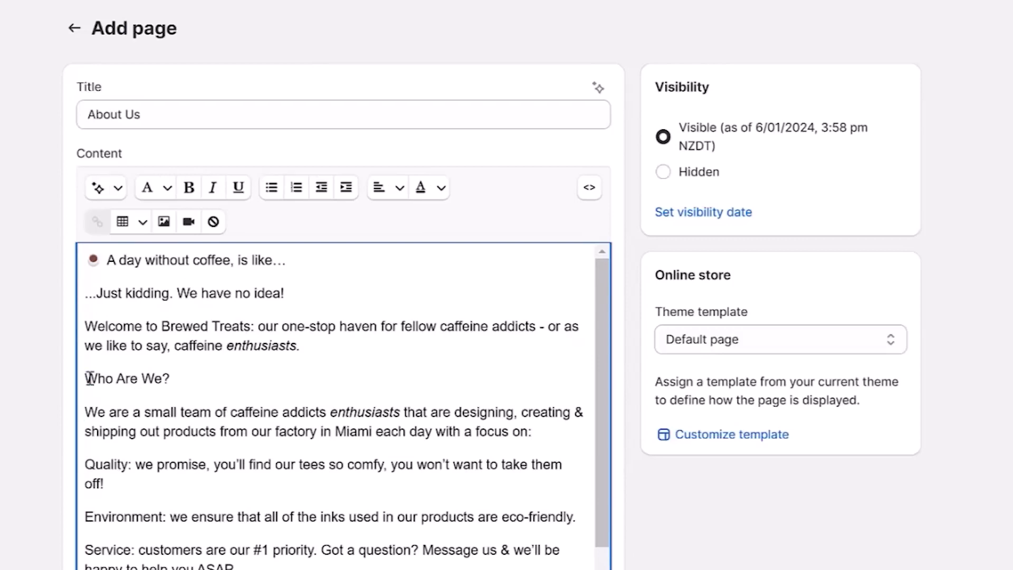
pyautogui.click(89, 377)
pyautogui.click(94, 517)
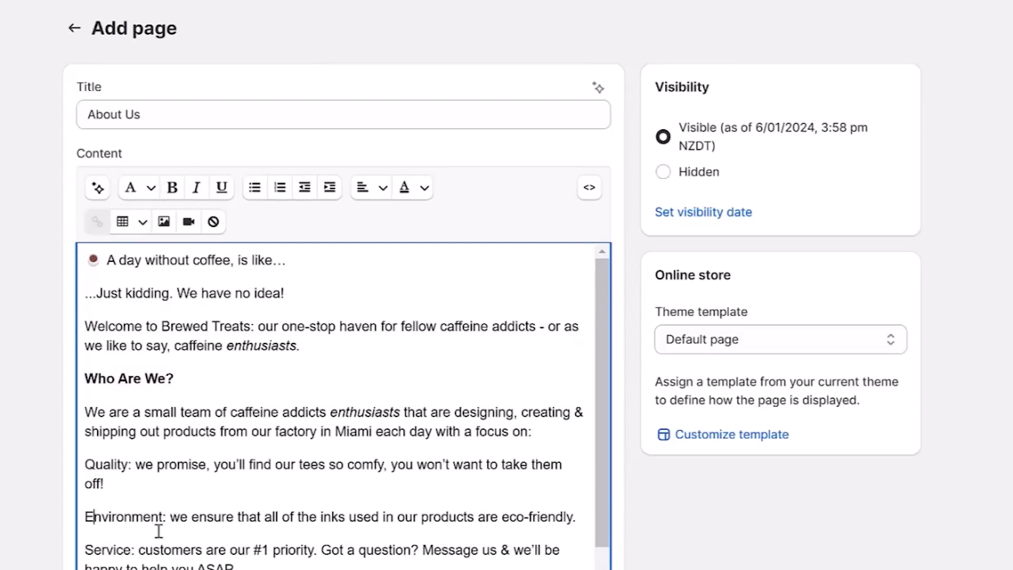
pyautogui.moveTo(236, 568); pyautogui.dragTo(91, 465)
pyautogui.click(272, 188)
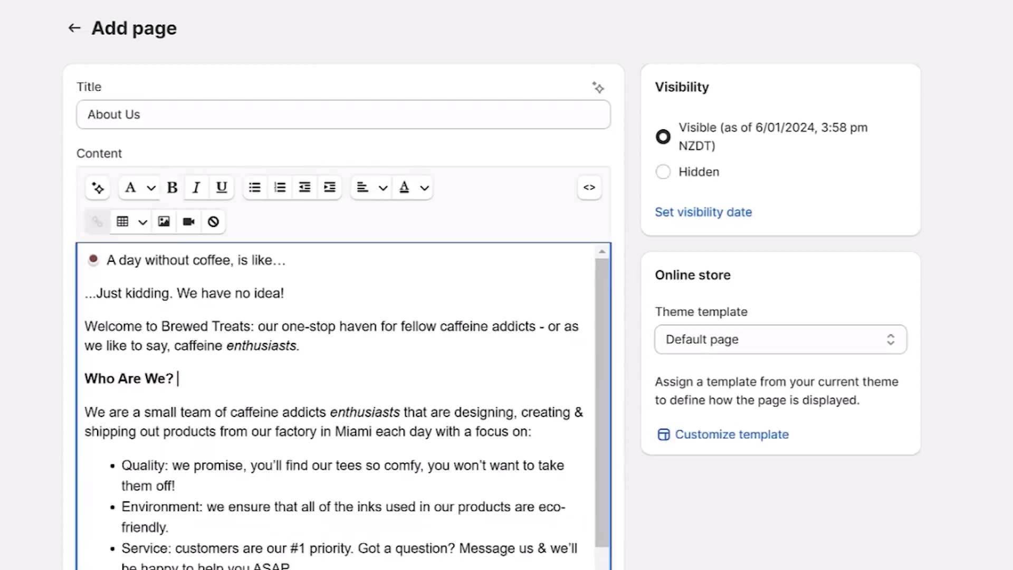
# Make the "Why Choose Us?" heading bold in the About Us page content.
pyautogui.scroll(-3, 373, 264)
pyautogui.moveTo(196, 465); pyautogui.dragTo(137, 465)
pyautogui.click(191, 50)
pyautogui.moveTo(598, 309); pyautogui.dragTo(619, 459)
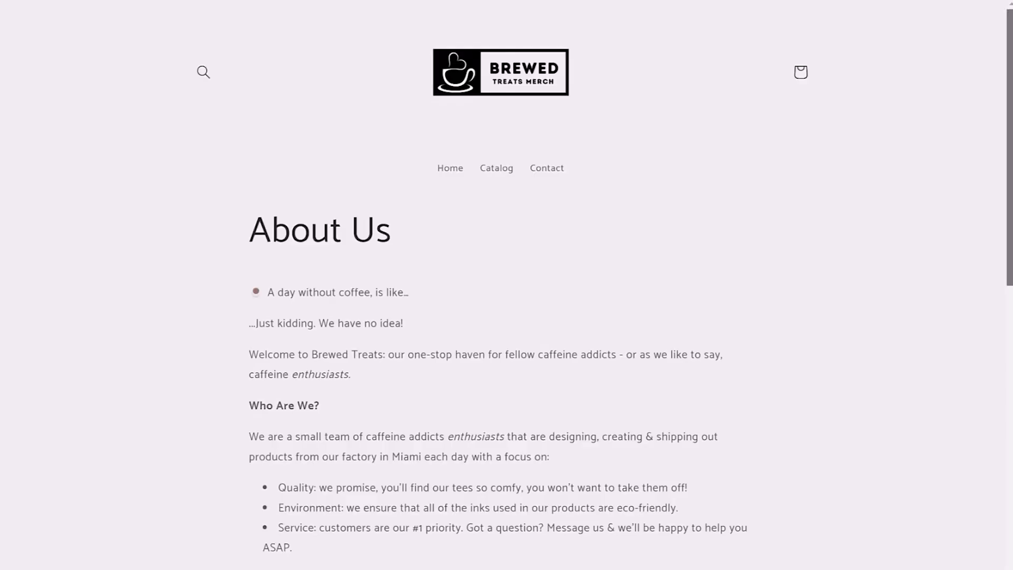
pyautogui.scroll(-5, 507, 317)
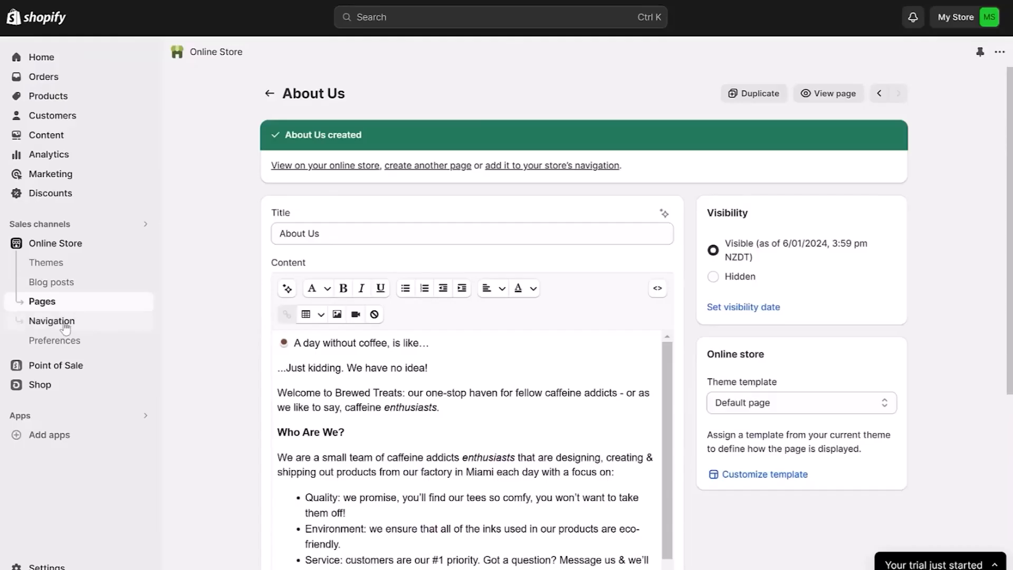
# Add a "Refund Policy" item to the footer menu, linked to the store's Refund Policy.
pyautogui.click(66, 329)
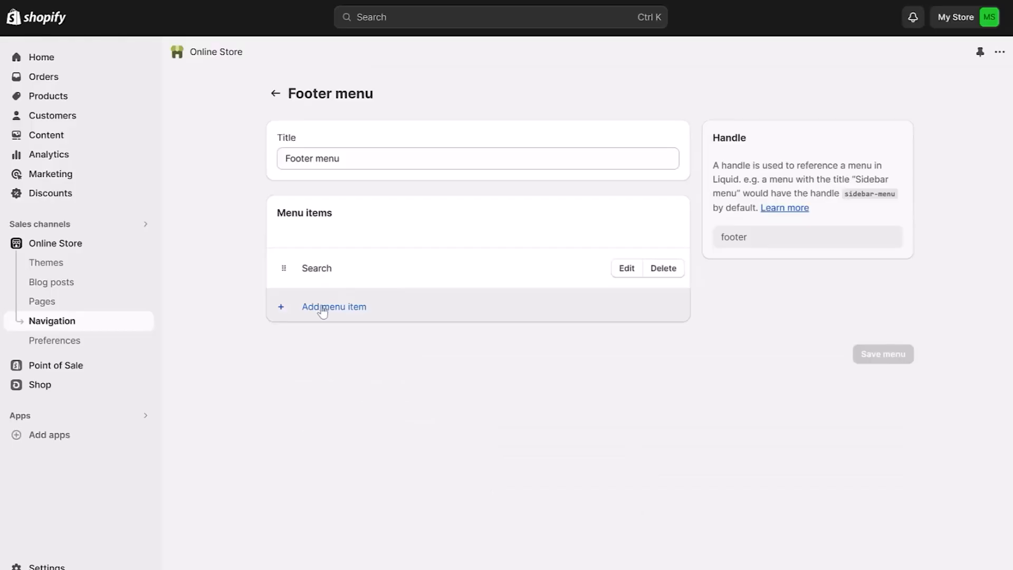
pyautogui.click(323, 310)
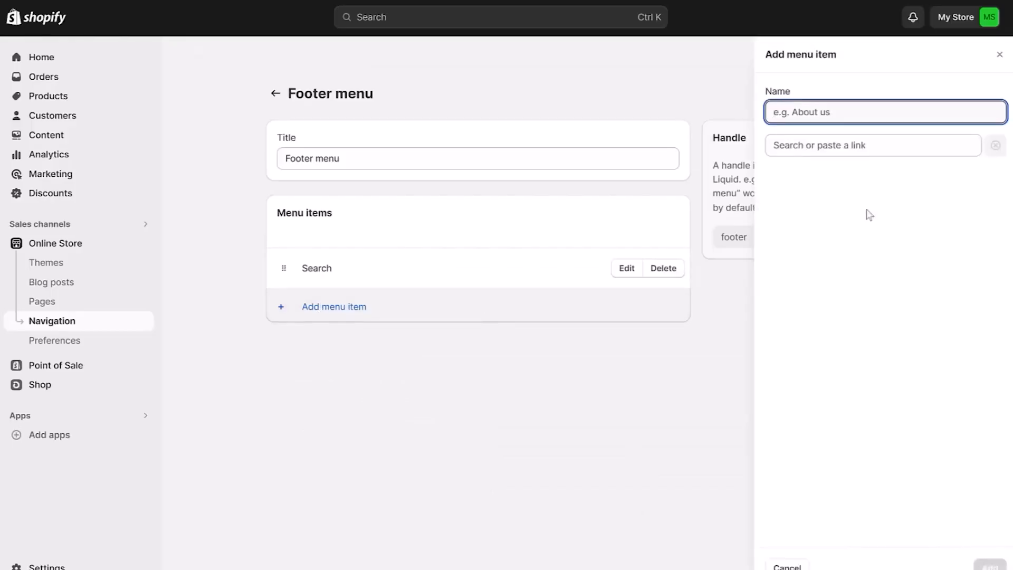
pyautogui.write('R')
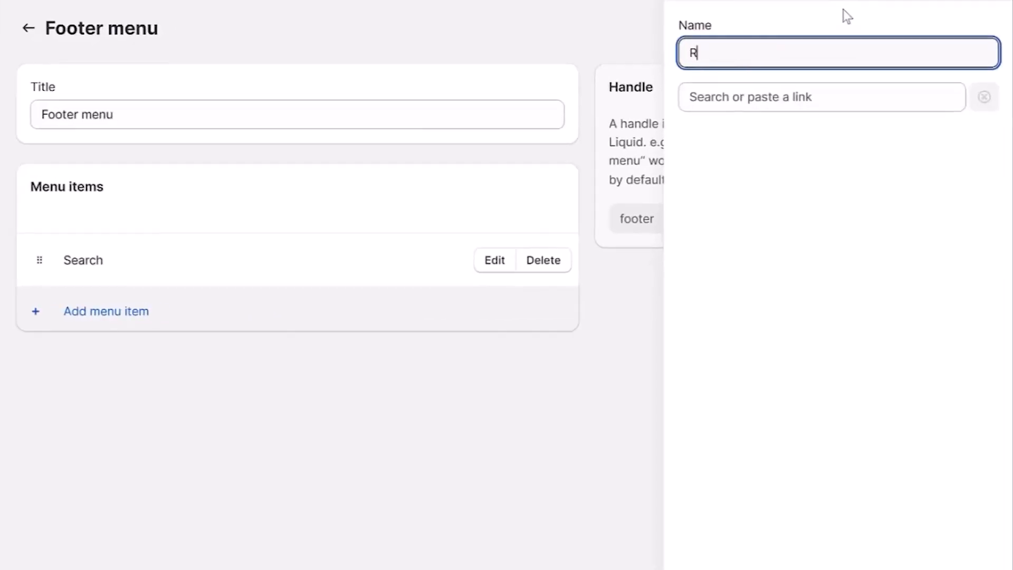
pyautogui.write('efund Policy')
pyautogui.click(857, 107)
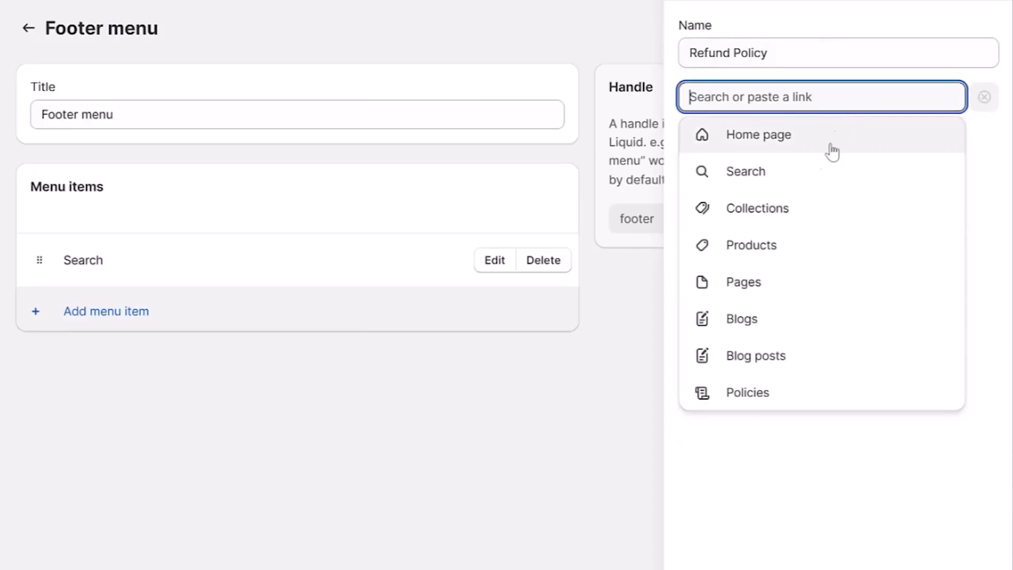
pyautogui.click(784, 395)
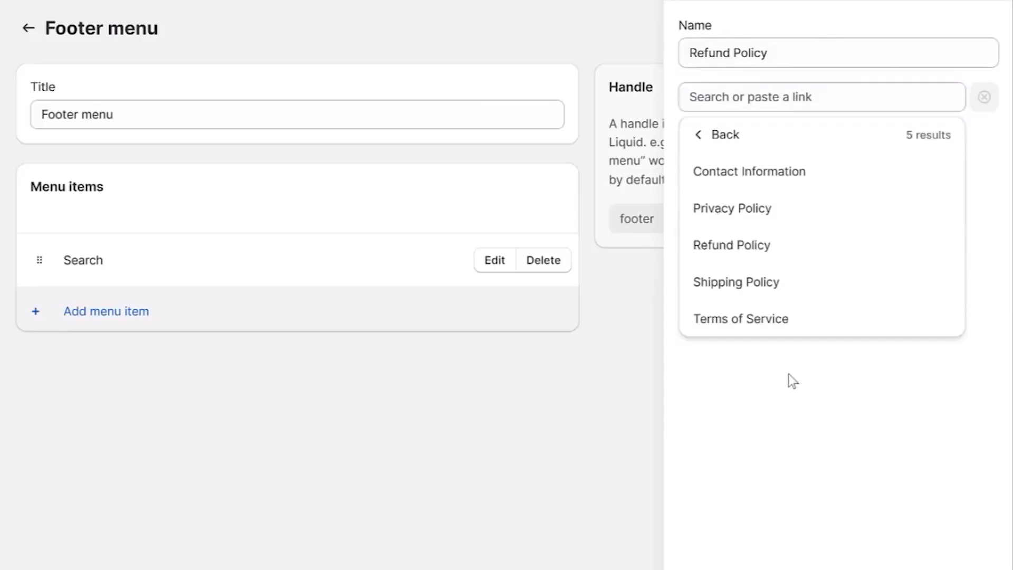
pyautogui.click(781, 255)
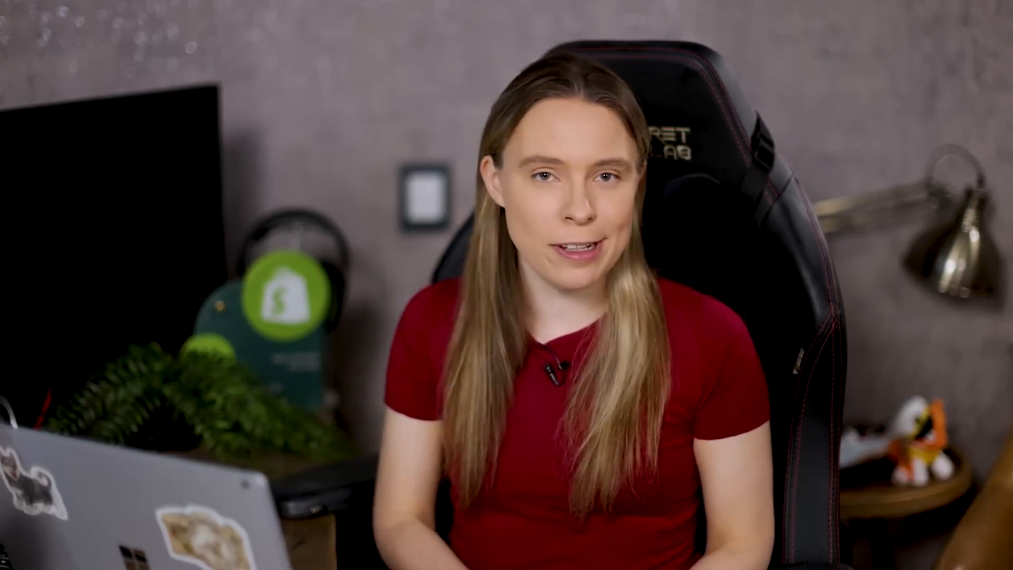
# Add a "Privacy Policy" item to the footer menu, linked to the store's Privacy Policy.
pyautogui.write('Privacy Policy')
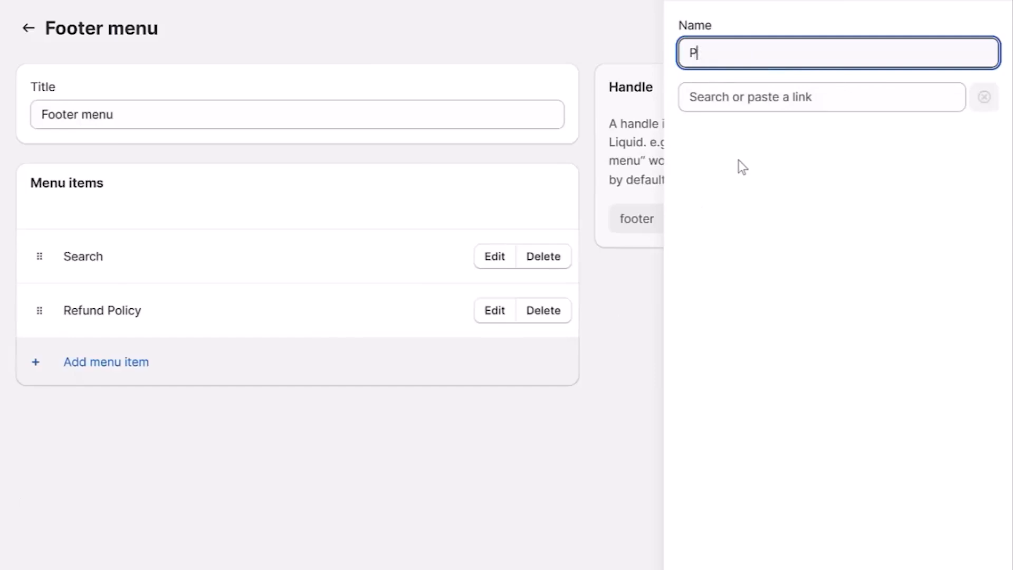
pyautogui.click(751, 97)
pyautogui.click(750, 389)
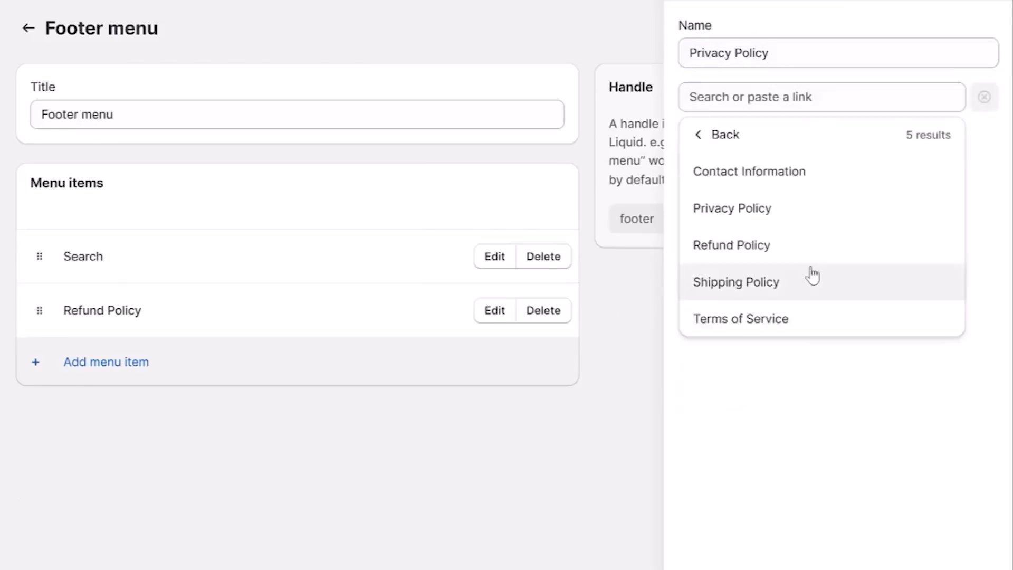
pyautogui.click(785, 225)
pyautogui.click(977, 568)
# Add a "Terms Of Service" item to the footer menu, linked to the Terms of Service policy.
pyautogui.click(101, 419)
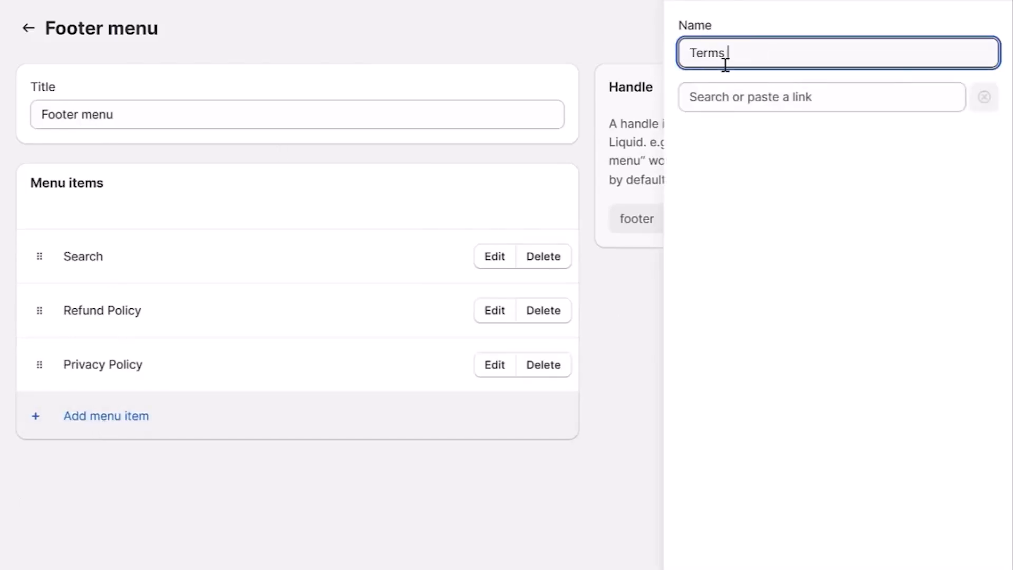
pyautogui.click(751, 97)
pyautogui.click(848, 391)
pyautogui.click(789, 321)
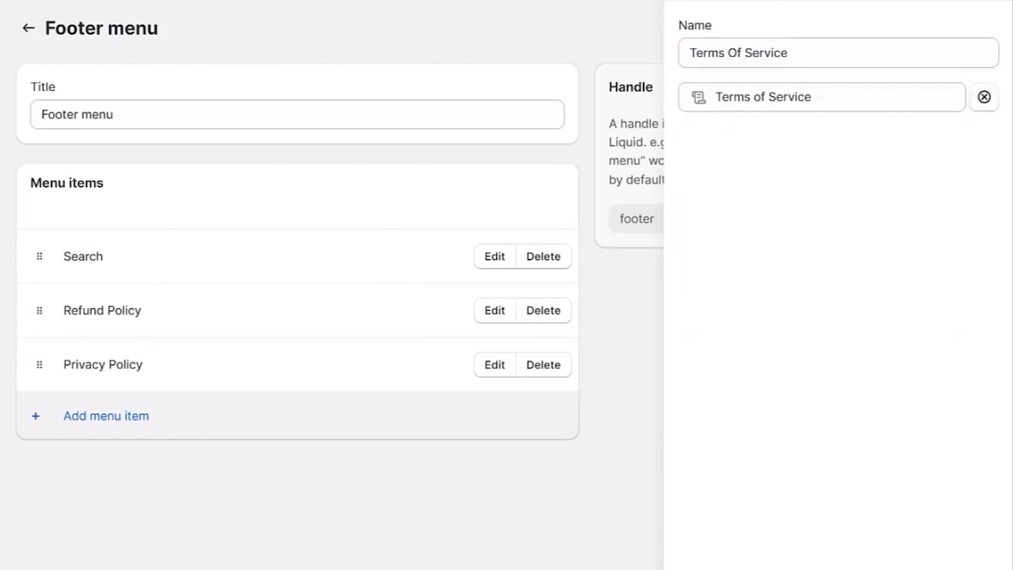
pyautogui.click(977, 565)
# Add a "Shipping Information" item to the footer menu, linked to the Shipping Policy.
pyautogui.write('S')
pyautogui.write('hipping Inf')
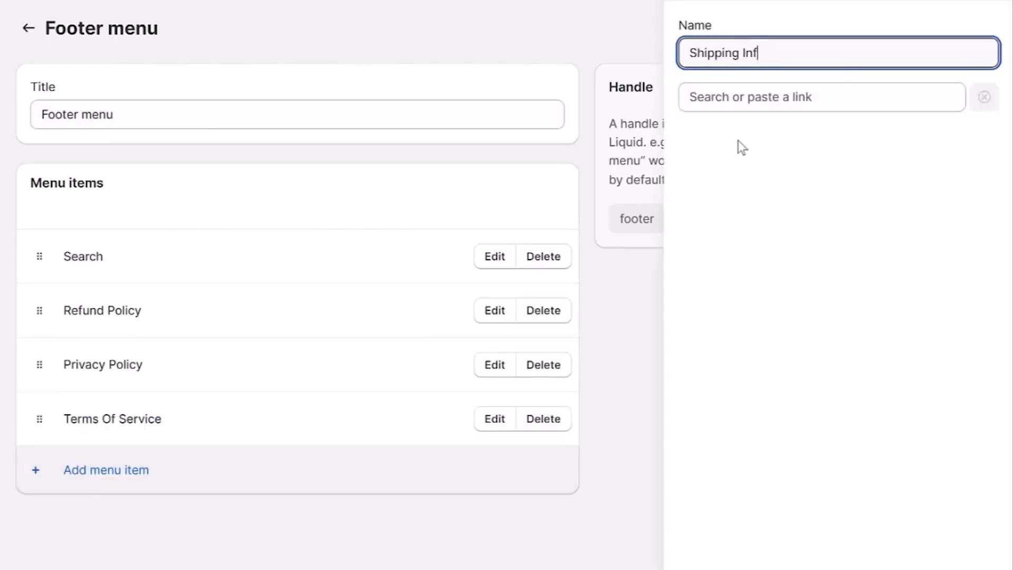
pyautogui.write('ormation')
pyautogui.click(848, 98)
pyautogui.click(782, 391)
pyautogui.click(751, 288)
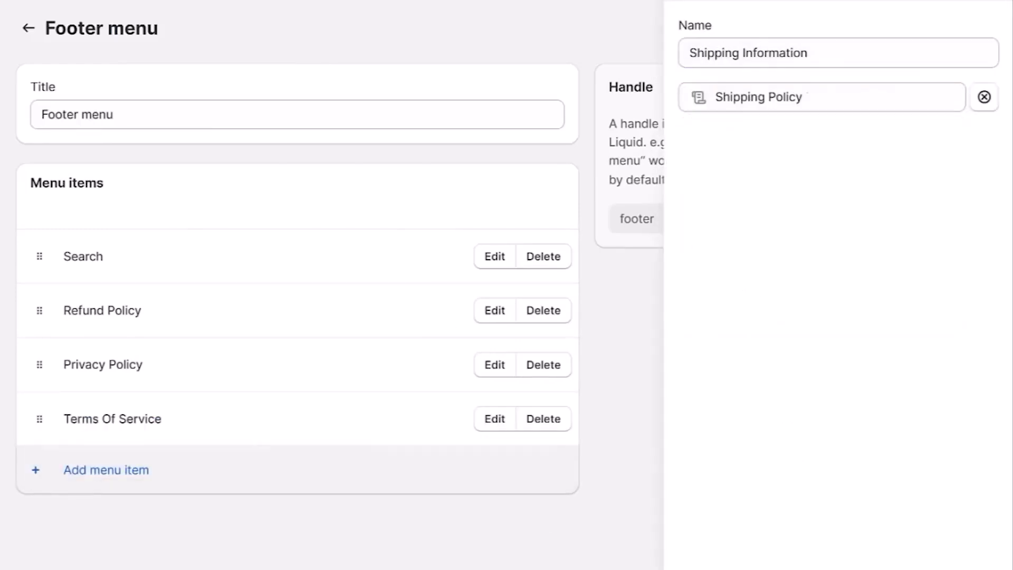
pyautogui.click(977, 565)
# Add an "EU Contact Page" item to the footer menu, linked to the Contact Information policy.
pyautogui.click(126, 530)
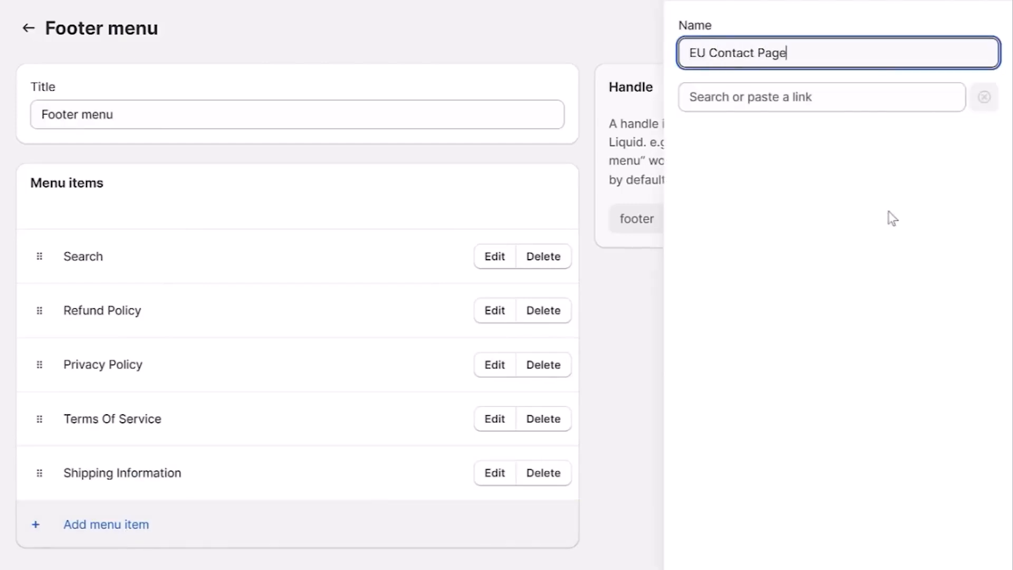
pyautogui.click(791, 98)
pyautogui.click(731, 392)
pyautogui.click(746, 169)
pyautogui.click(871, 554)
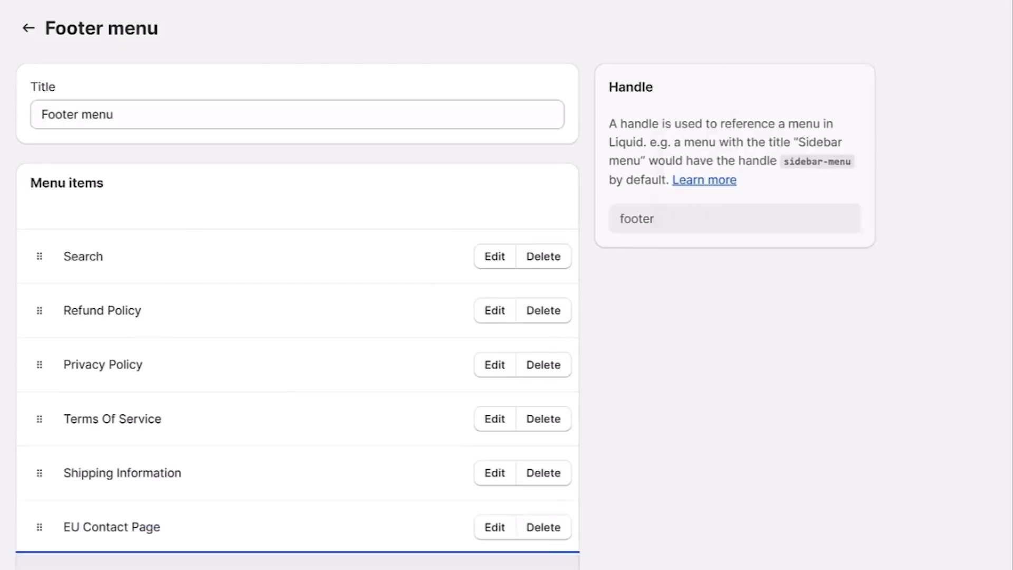
# Reorder the footer menu with Shipping Information first and Search last, and save the menu.
pyautogui.moveTo(37, 472); pyautogui.dragTo(39, 313)
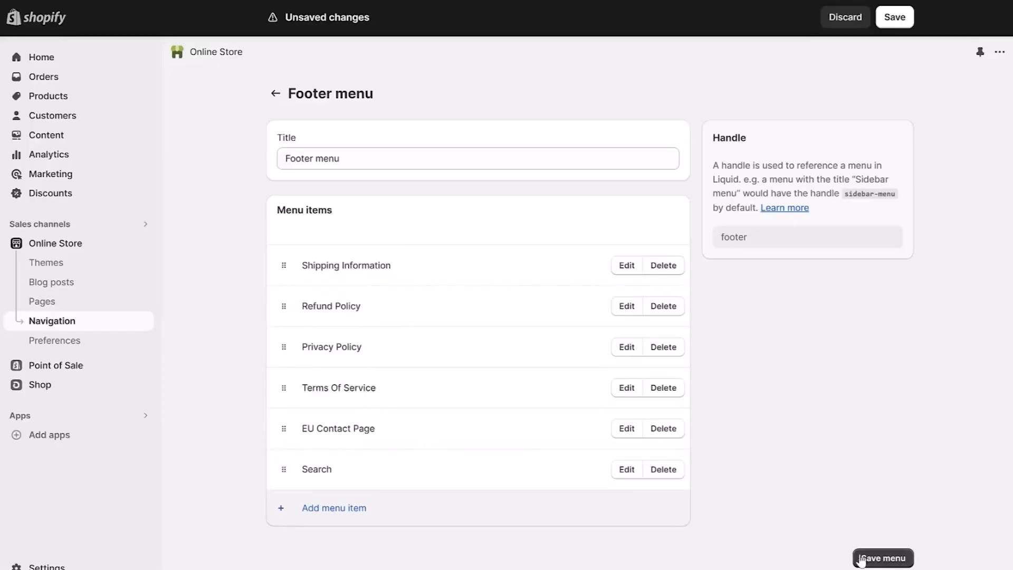
pyautogui.click(860, 558)
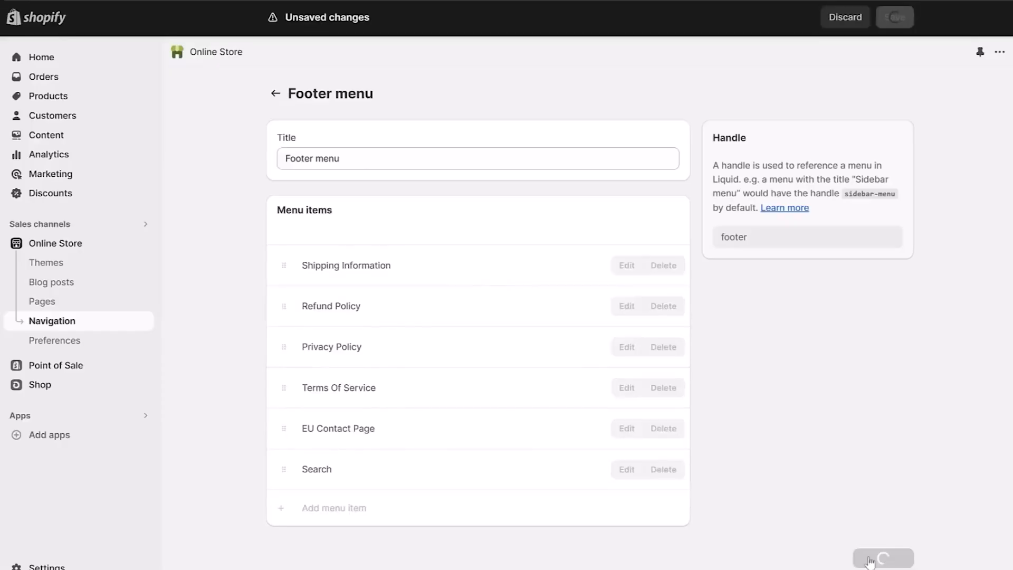
# Open the main menu and add an "About Us" item linked to the About Us page.
pyautogui.click(275, 93)
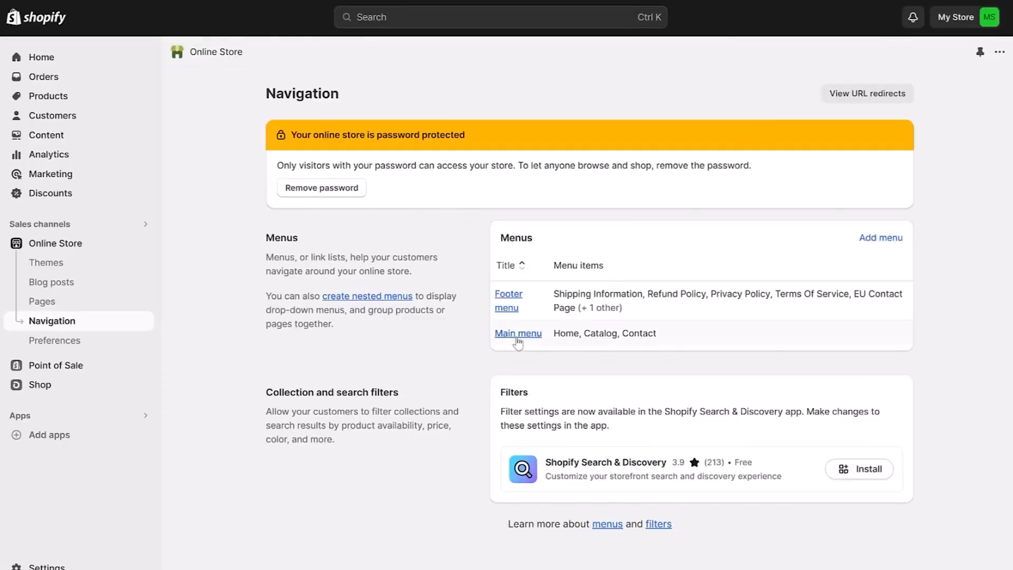
pyautogui.click(517, 334)
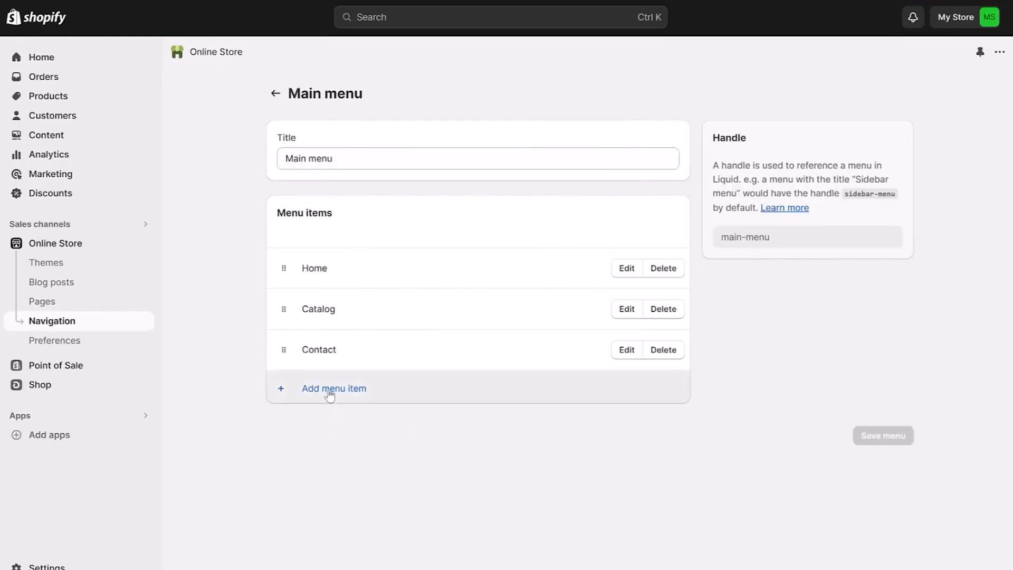
pyautogui.click(330, 395)
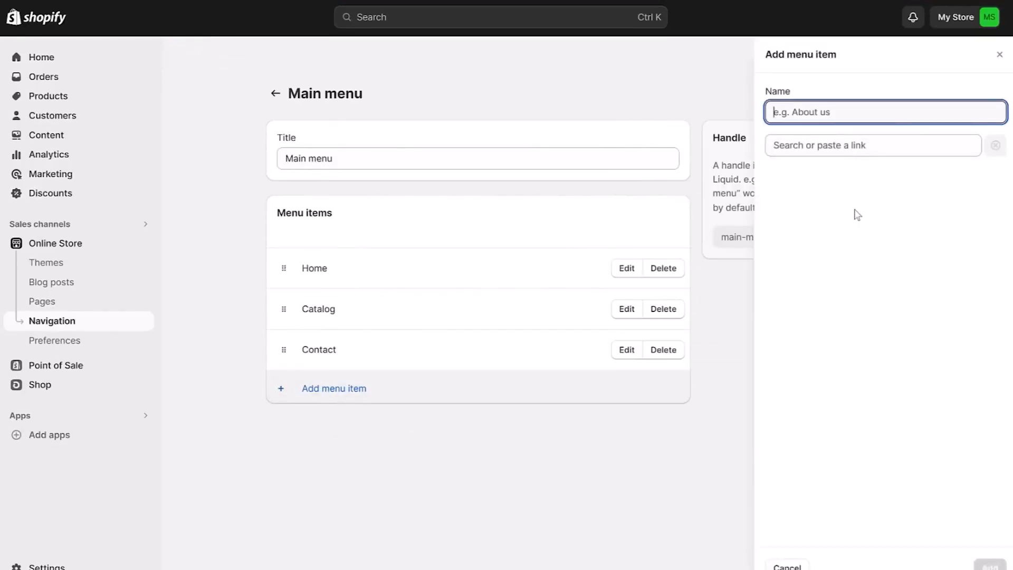
pyautogui.write('About ')
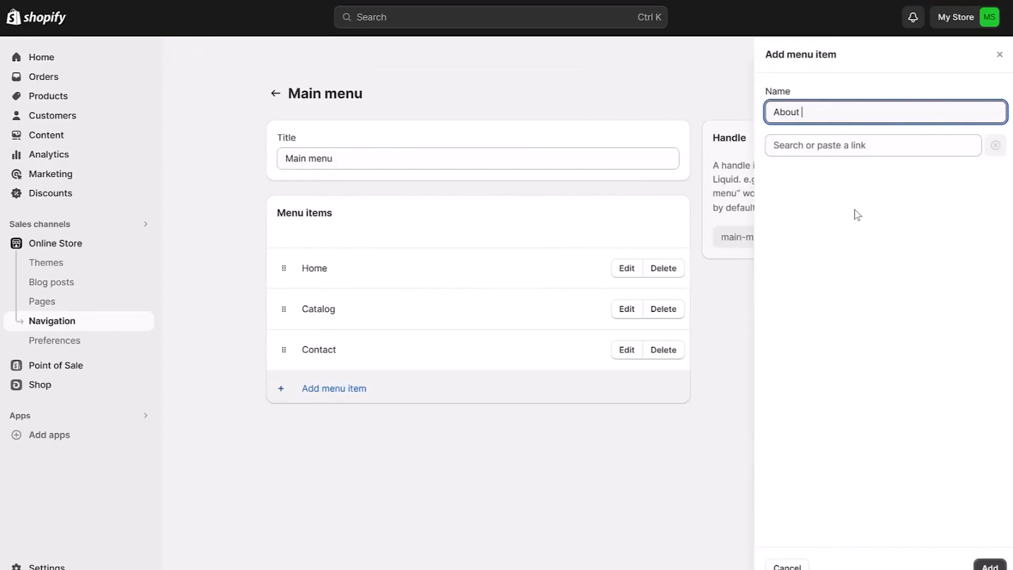
pyautogui.write('Us')
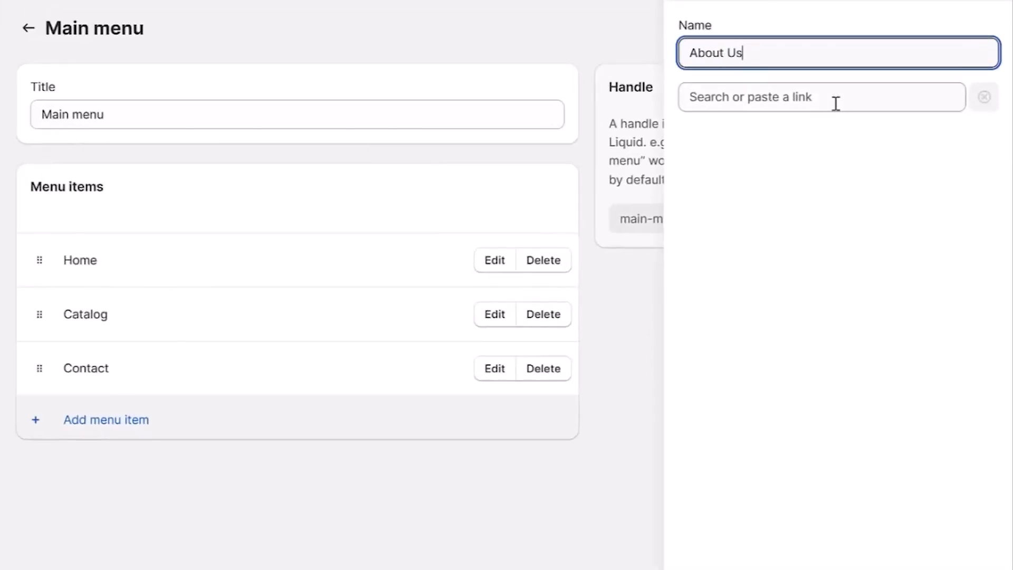
pyautogui.click(836, 102)
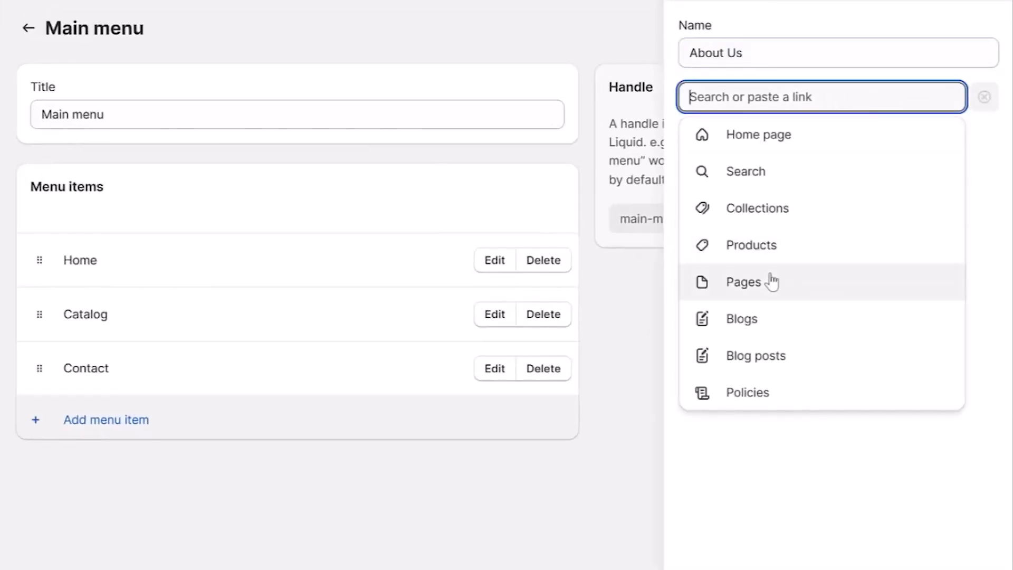
pyautogui.click(771, 280)
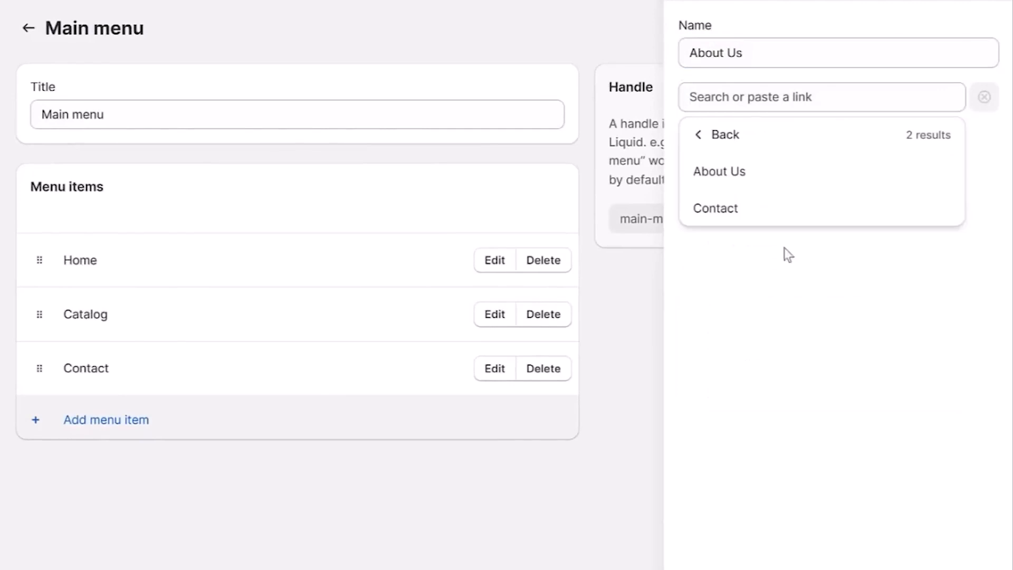
pyautogui.click(751, 181)
# Add a "T-Shirts" item to the main menu, linked to the matching collection.
pyautogui.click(64, 472)
pyautogui.write('T-Shirts')
pyautogui.click(767, 100)
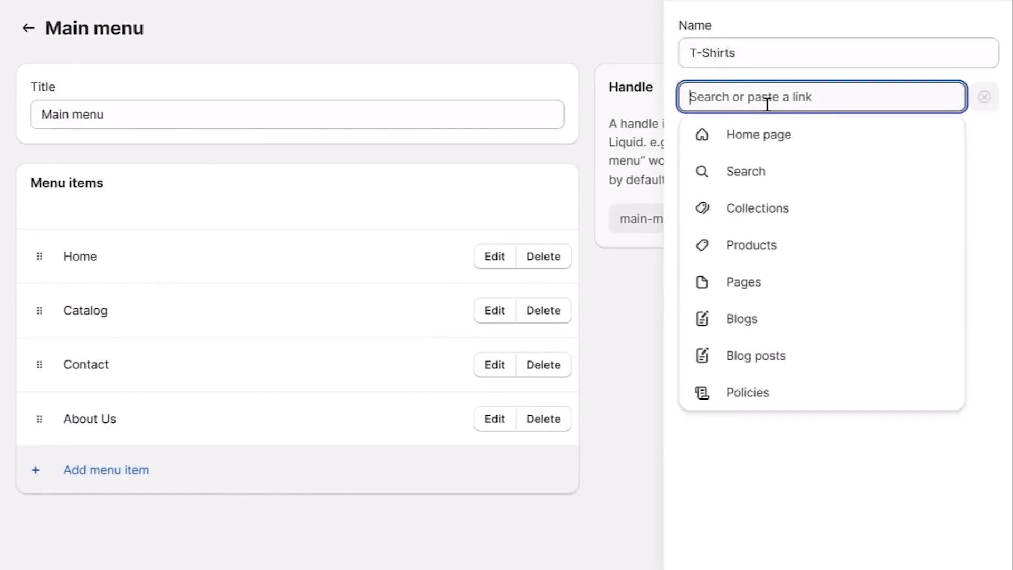
pyautogui.click(812, 217)
pyautogui.click(781, 390)
# Nest the T-Shirts item under Catalog in the main menu.
pyautogui.click(38, 484)
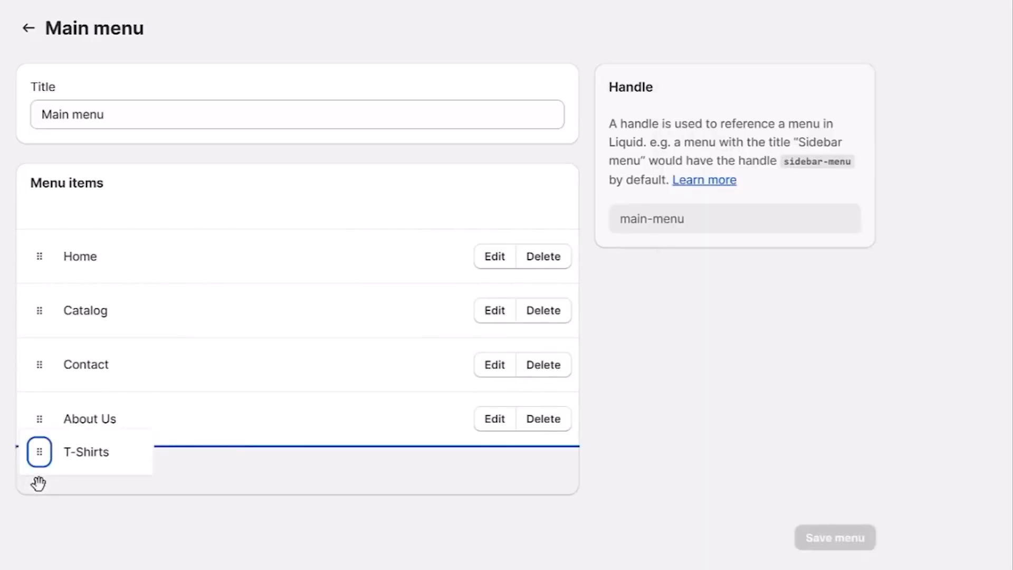
pyautogui.moveTo(59, 482); pyautogui.dragTo(83, 464)
pyautogui.moveTo(106, 428); pyautogui.dragTo(98, 378)
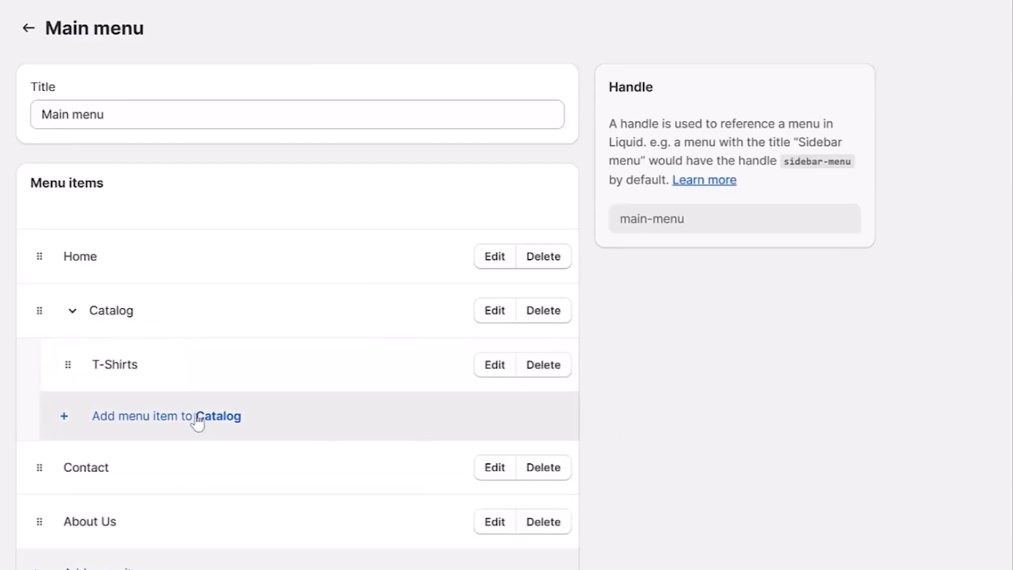
# Add a "Mugs" item under Catalog in the main menu, linked to the Mugs collection.
pyautogui.click(197, 418)
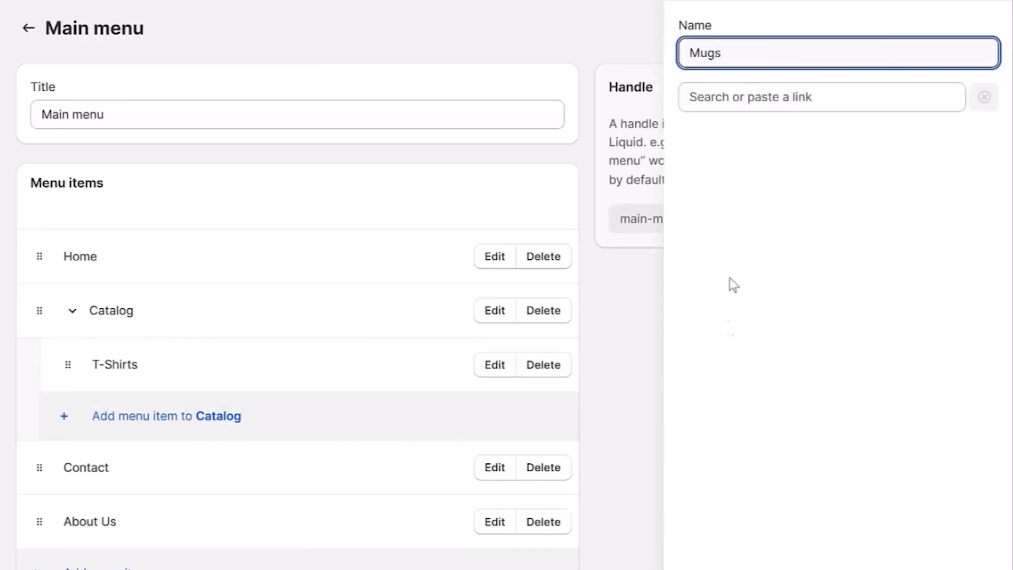
pyautogui.click(728, 97)
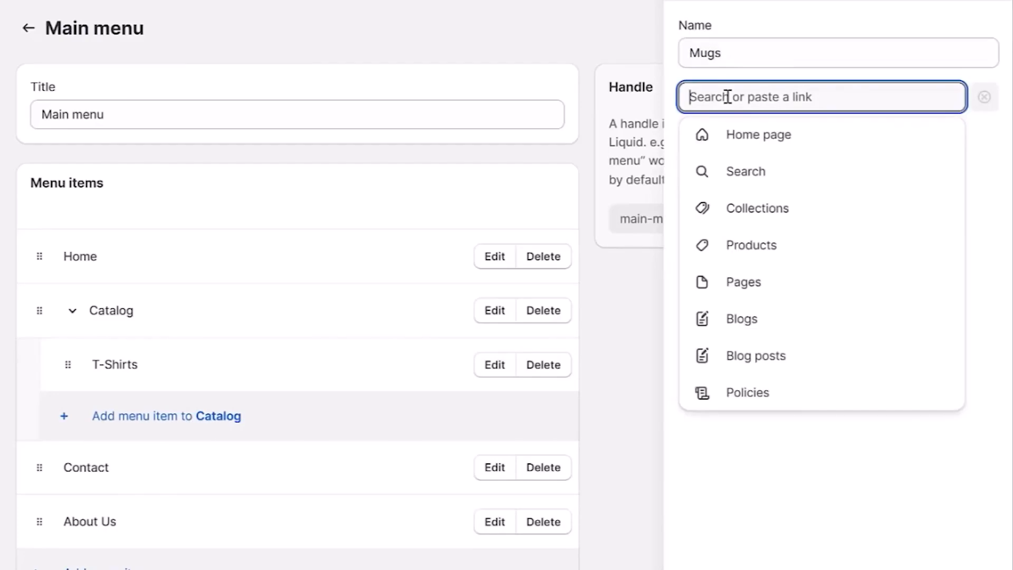
pyautogui.click(745, 210)
pyautogui.click(760, 321)
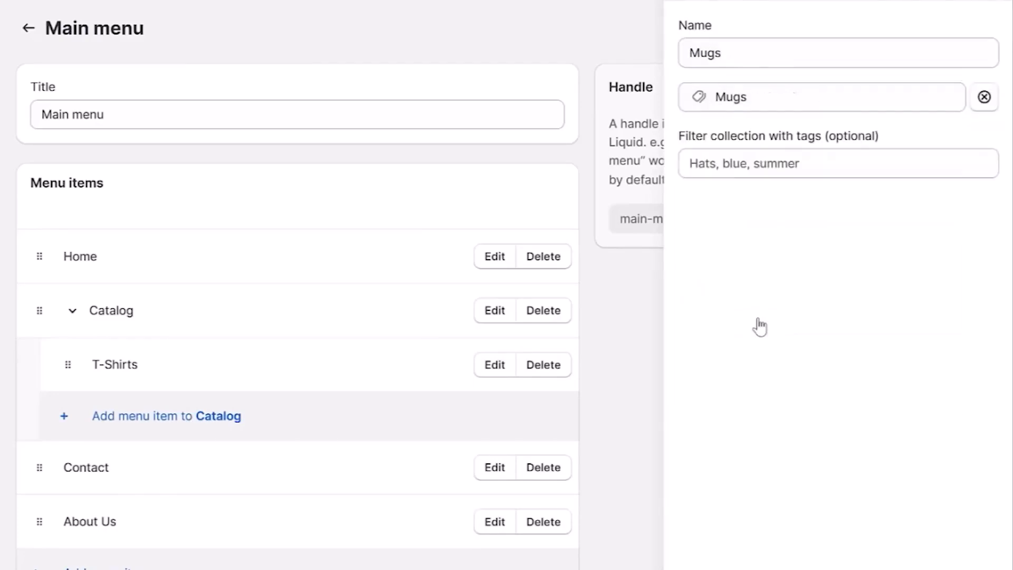
pyautogui.click(979, 567)
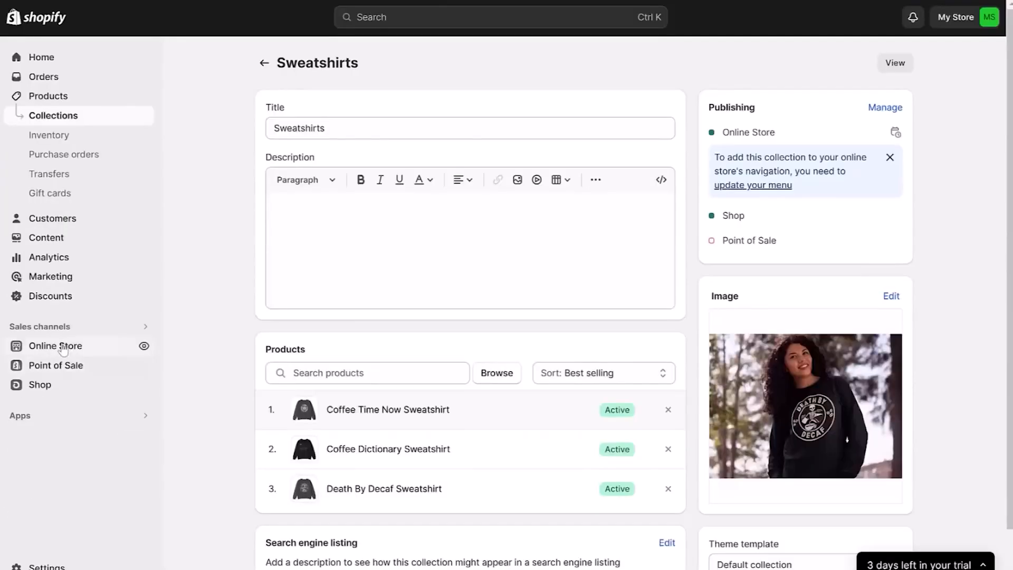
# Open the Craft theme for customization and add a menu block and a text block to the footer.
pyautogui.click(62, 347)
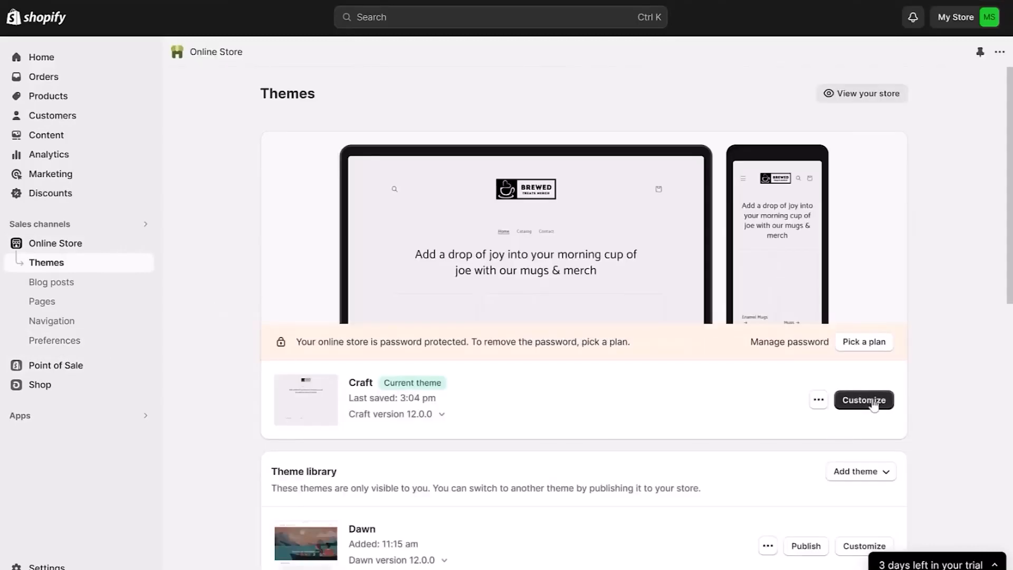
pyautogui.click(874, 402)
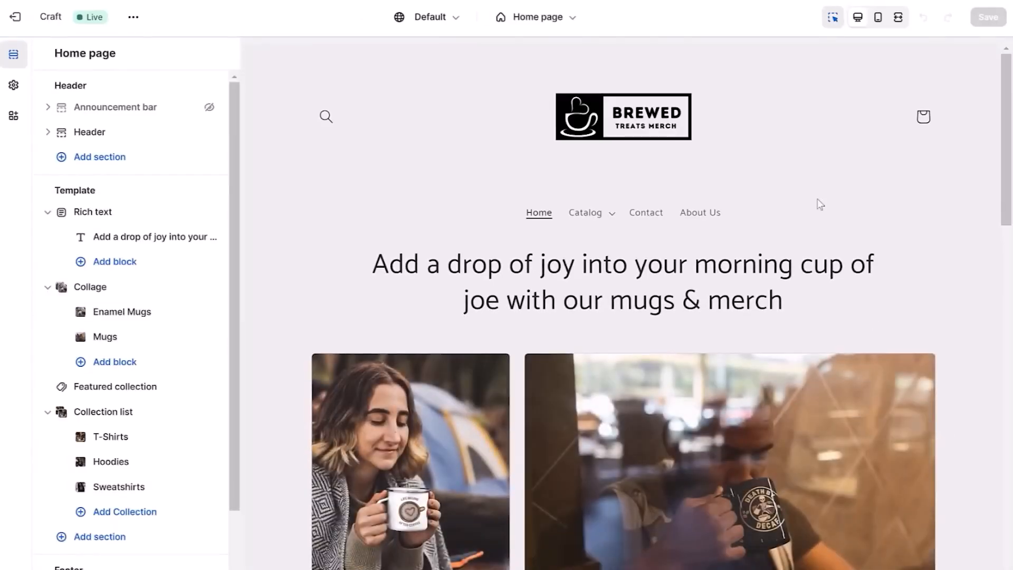
pyautogui.moveTo(1007, 162); pyautogui.dragTo(1008, 511)
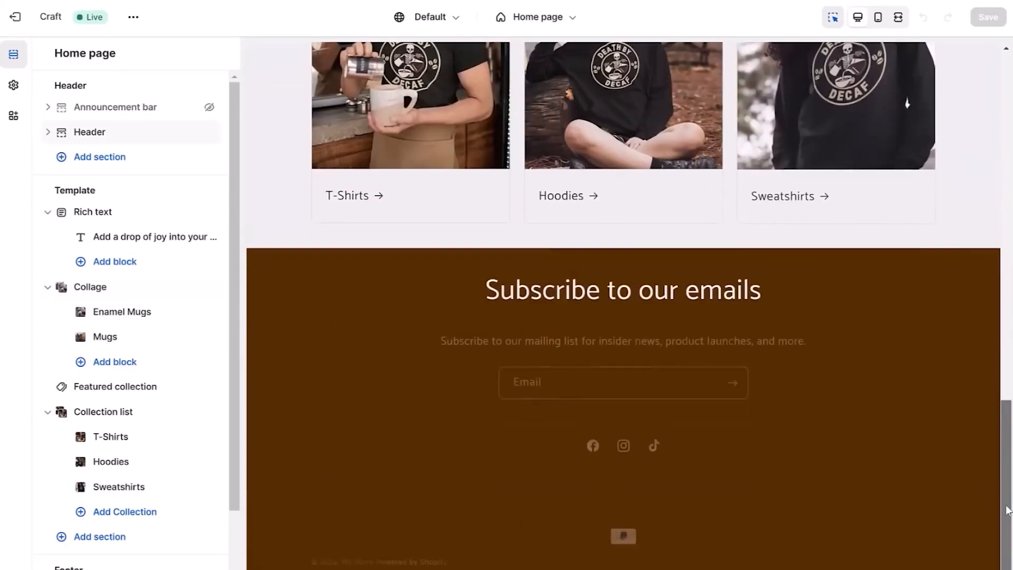
pyautogui.scroll(-2, 49, 547)
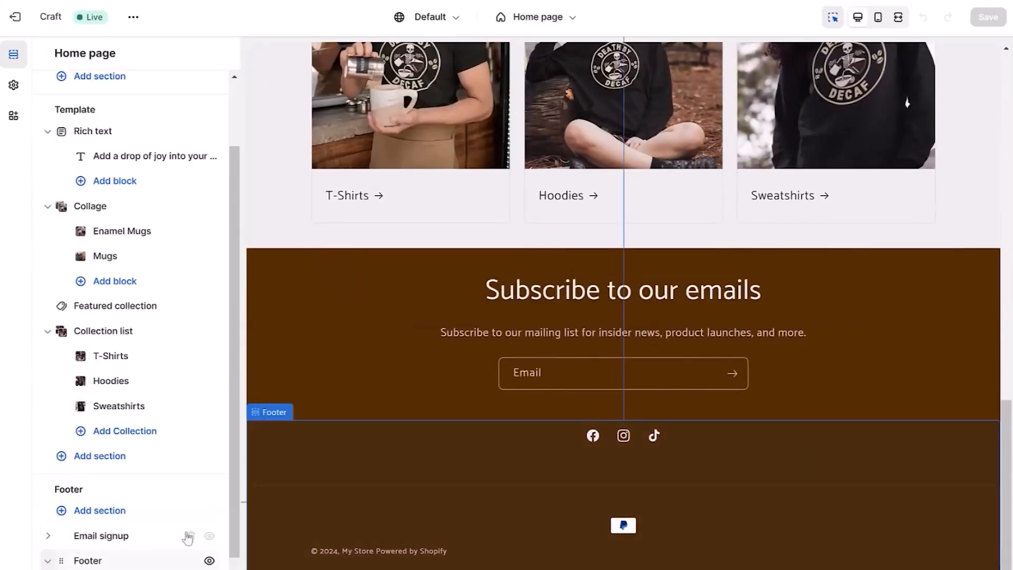
pyautogui.moveTo(232, 507); pyautogui.dragTo(239, 551)
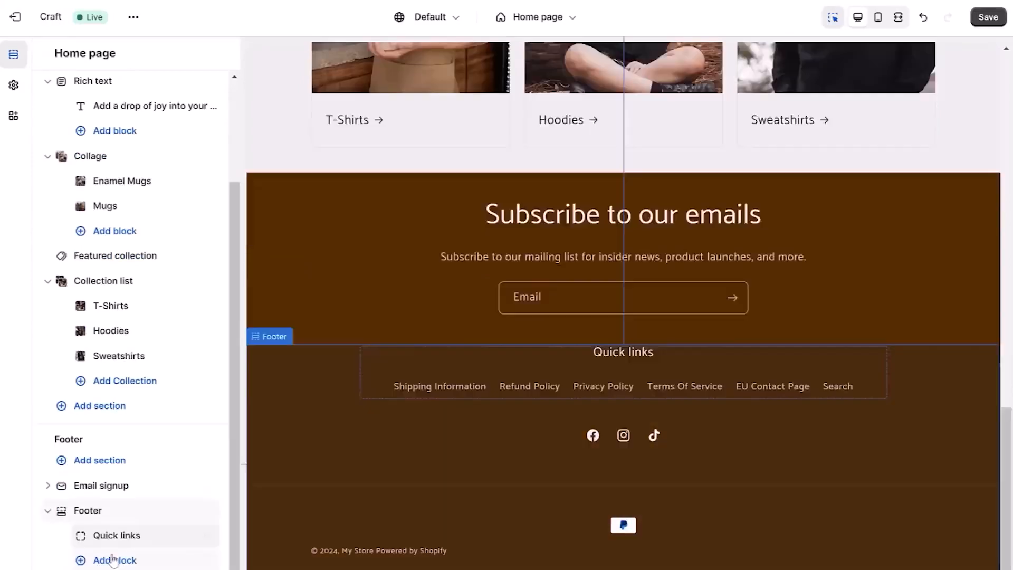
pyautogui.click(113, 558)
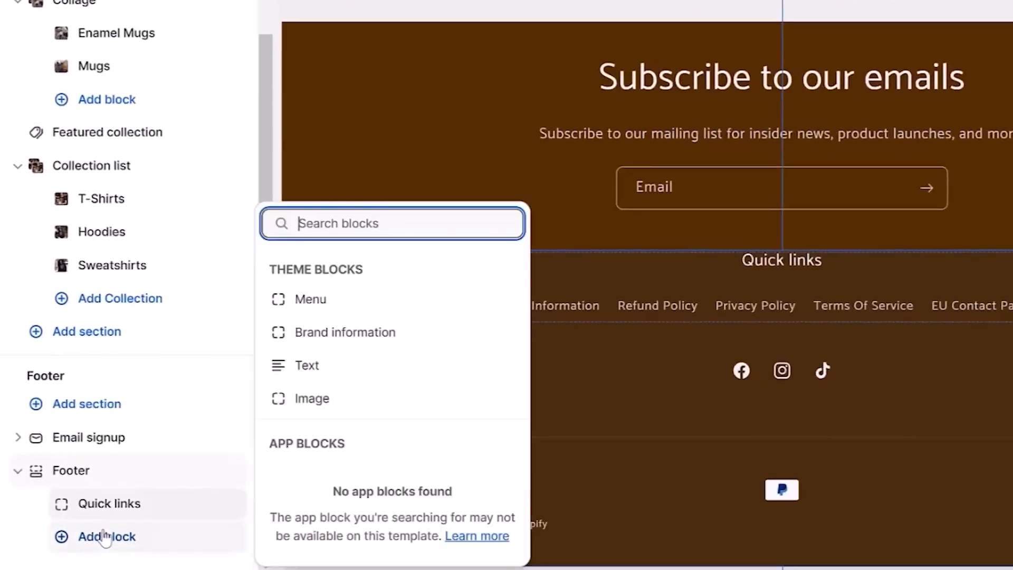
pyautogui.click(307, 365)
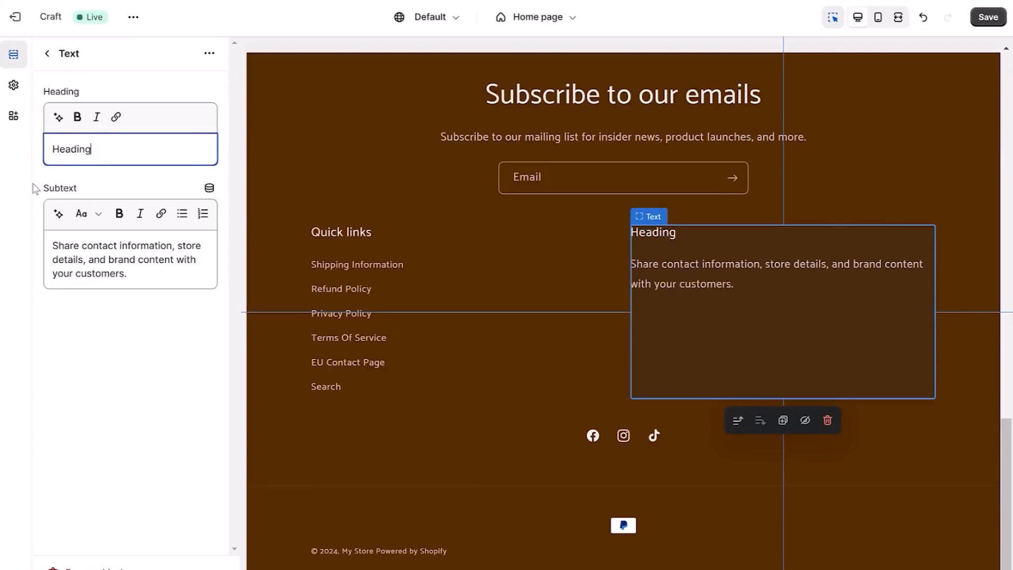
# Head the footer text block "Why Choose Us?", replace its subtext with the Brewed Treats brand message, and save the theme.
pyautogui.write('Wh')
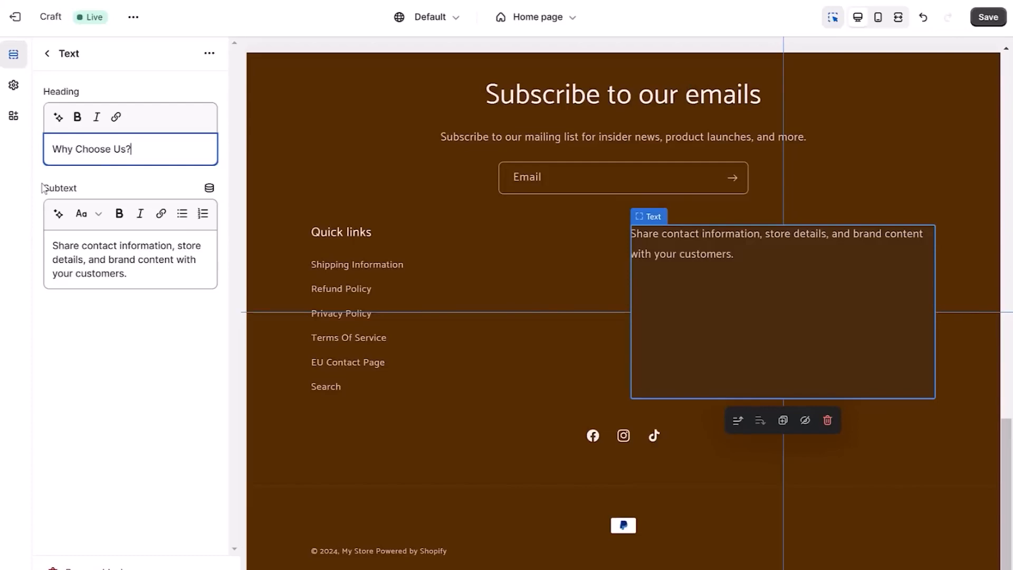
pyautogui.click(106, 258)
pyautogui.hotkey('ctrl', 'a')
pyautogui.hotkey('ctrl', 'v')
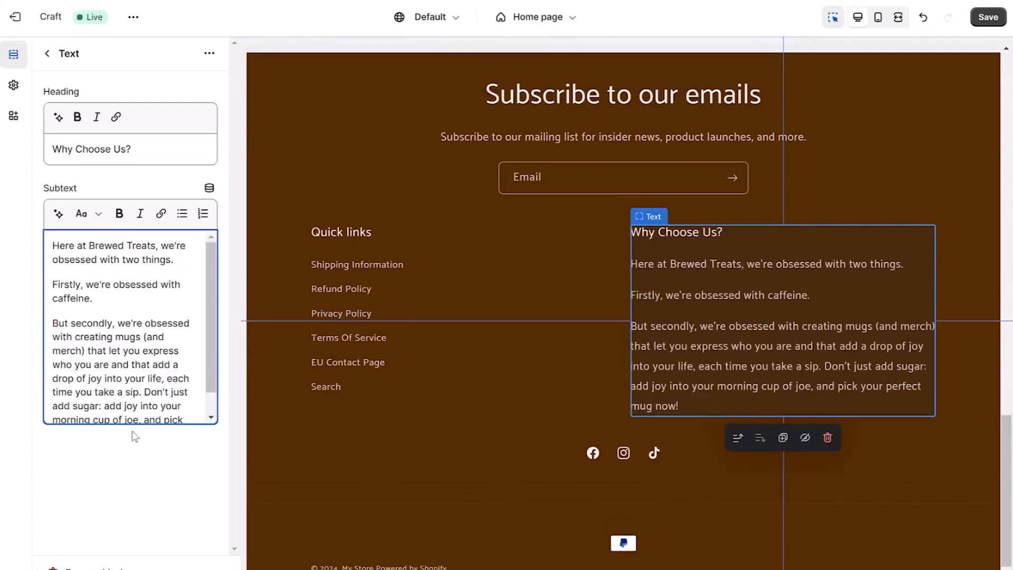
pyautogui.click(989, 18)
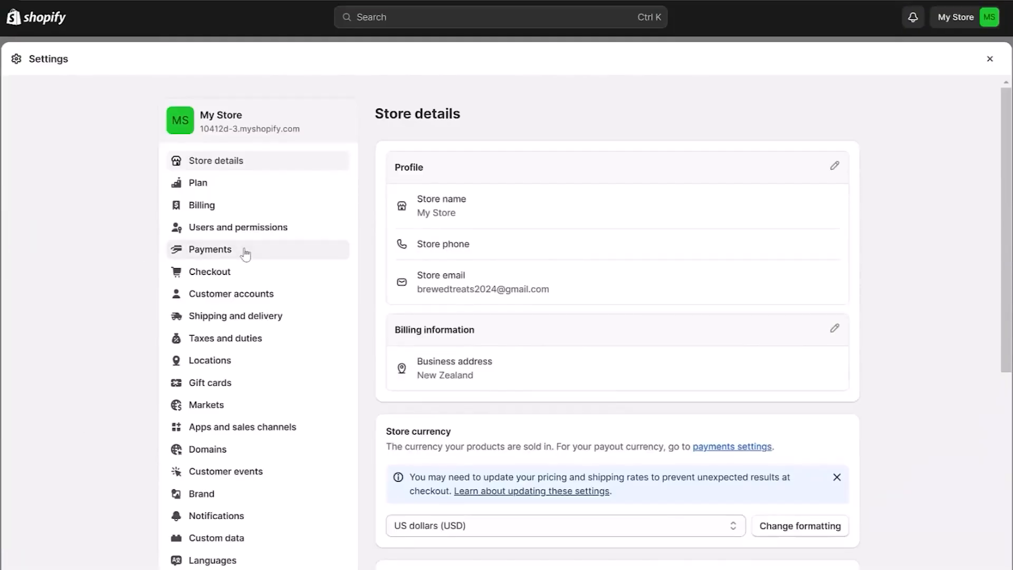
# Open the store's payment settings and start completing the PayPal Express Checkout account setup.
pyautogui.click(246, 254)
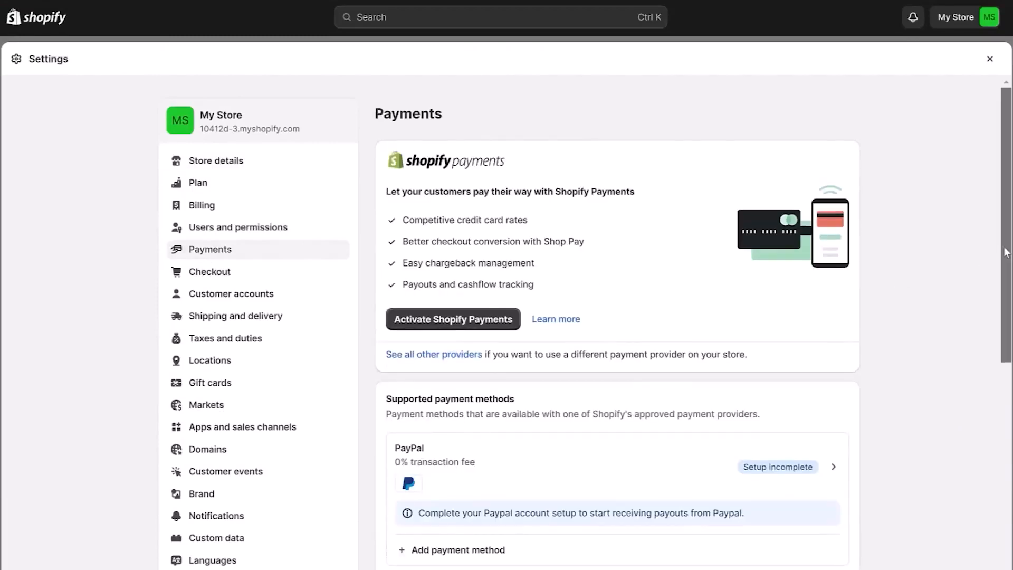
pyautogui.scroll(-3, 993, 260)
pyautogui.scroll(-1, 868, 312)
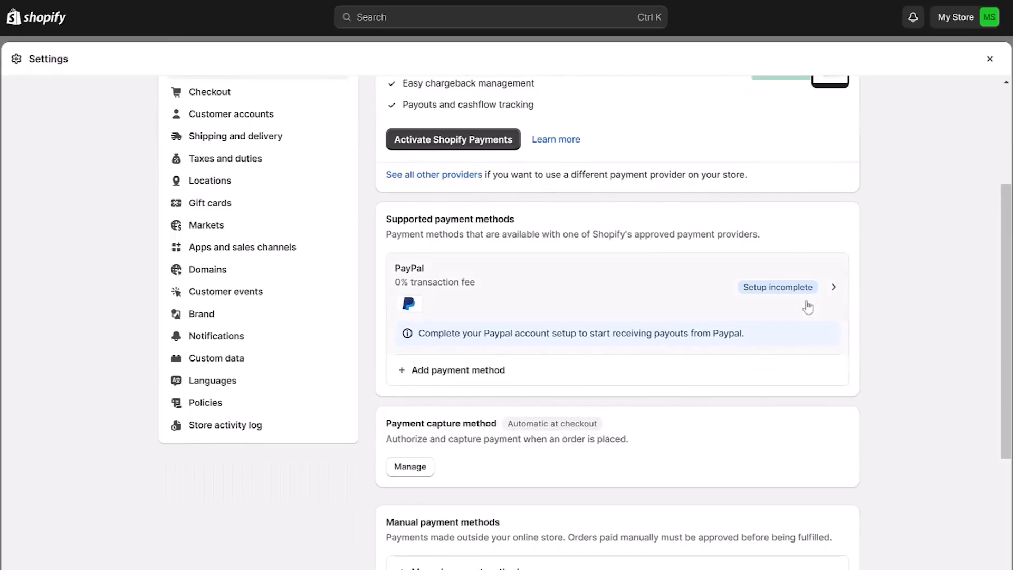
pyautogui.click(808, 307)
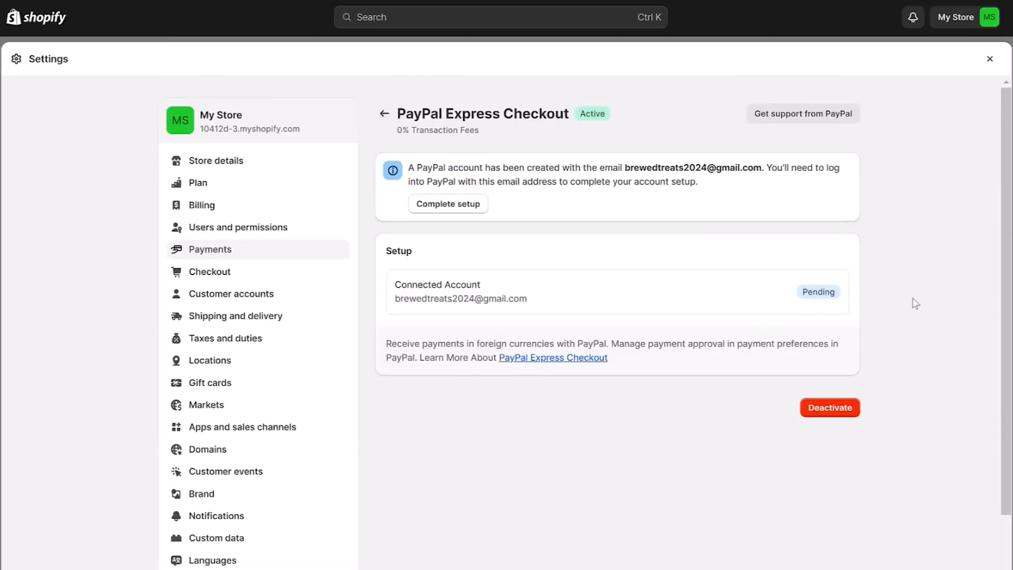
pyautogui.click(472, 210)
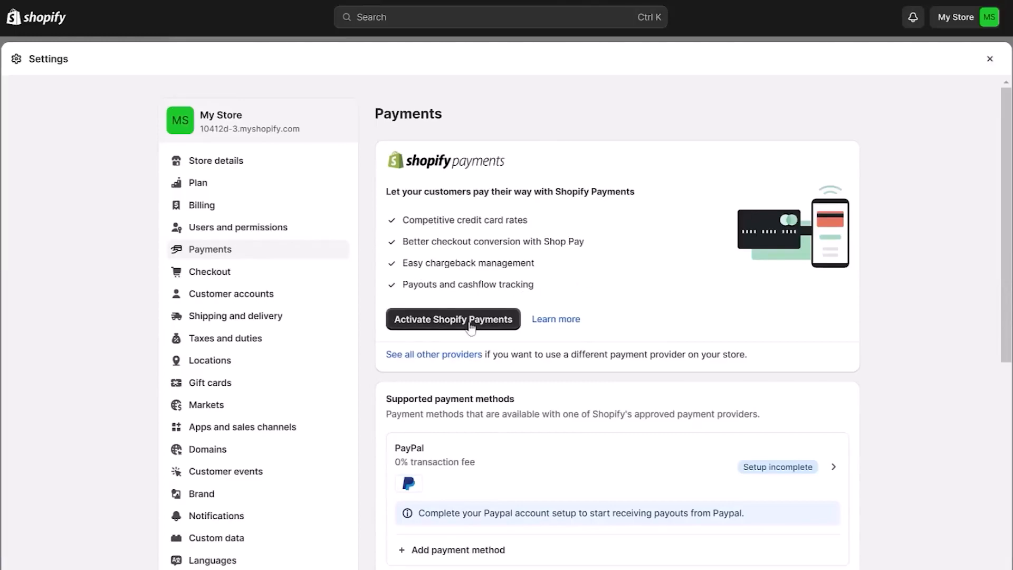
# Start activating Shopify Payments to bring up the business address form.
pyautogui.click(471, 323)
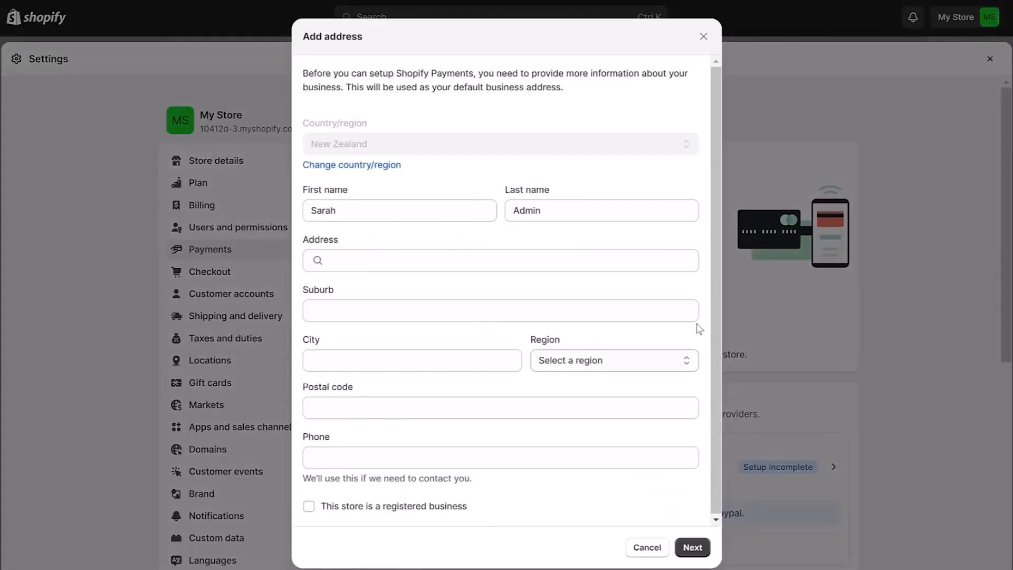